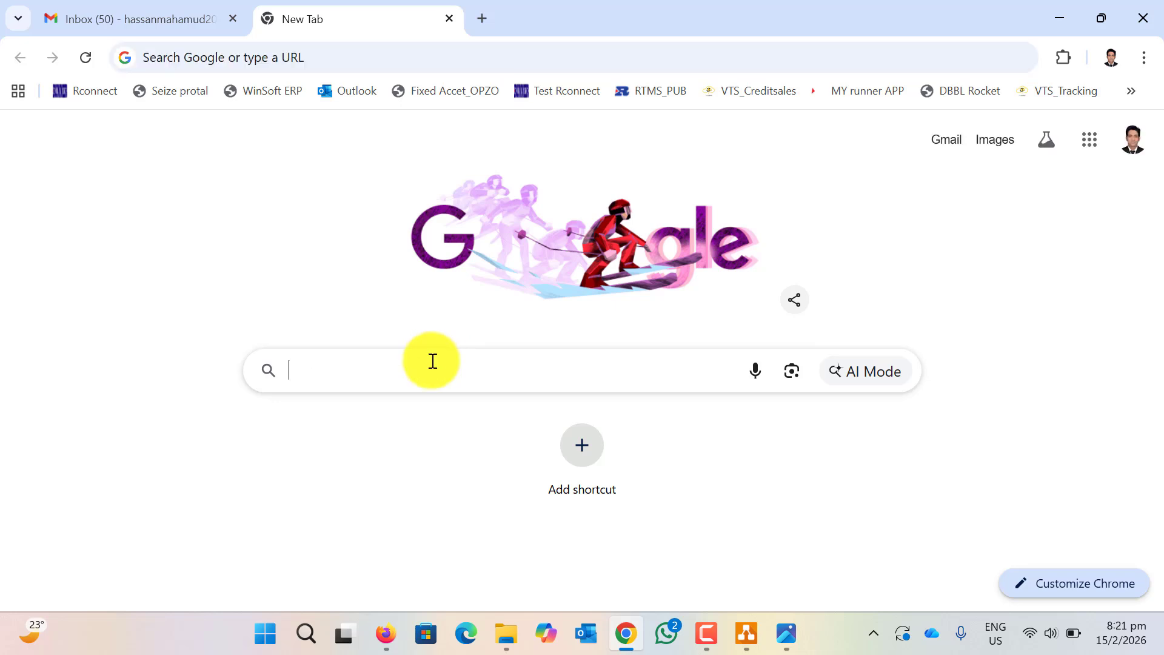
Search Google for "drow.oi" and open the drawio.com website from the results
{"action": "type", "text": "dro"}
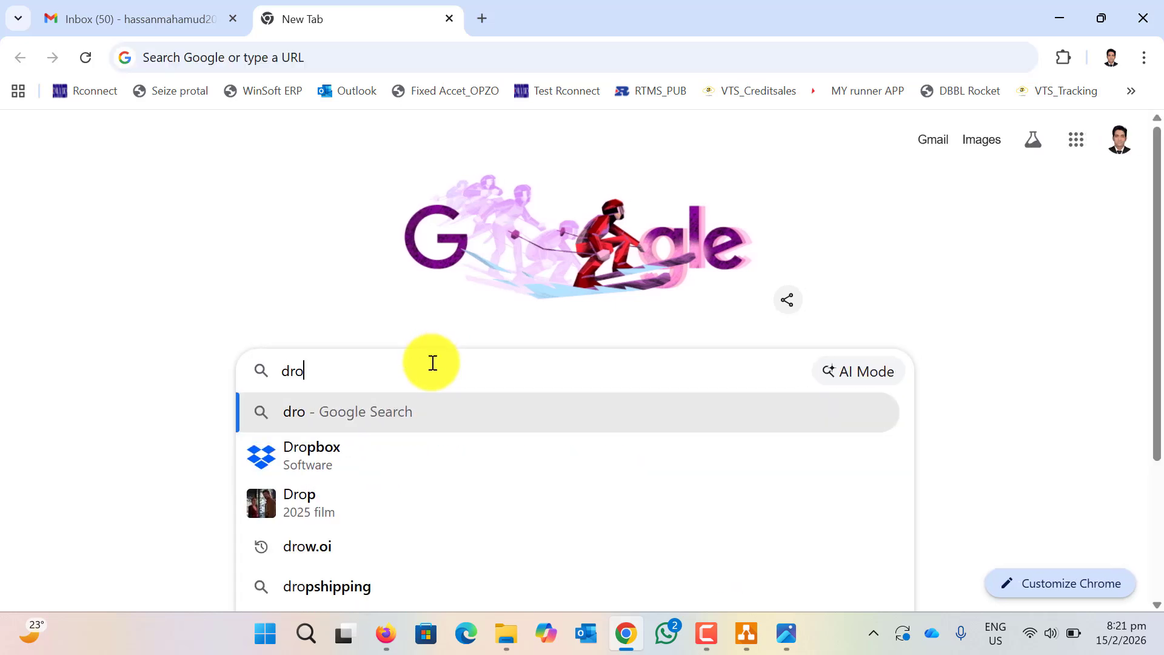
{"action": "type", "text": "w"}
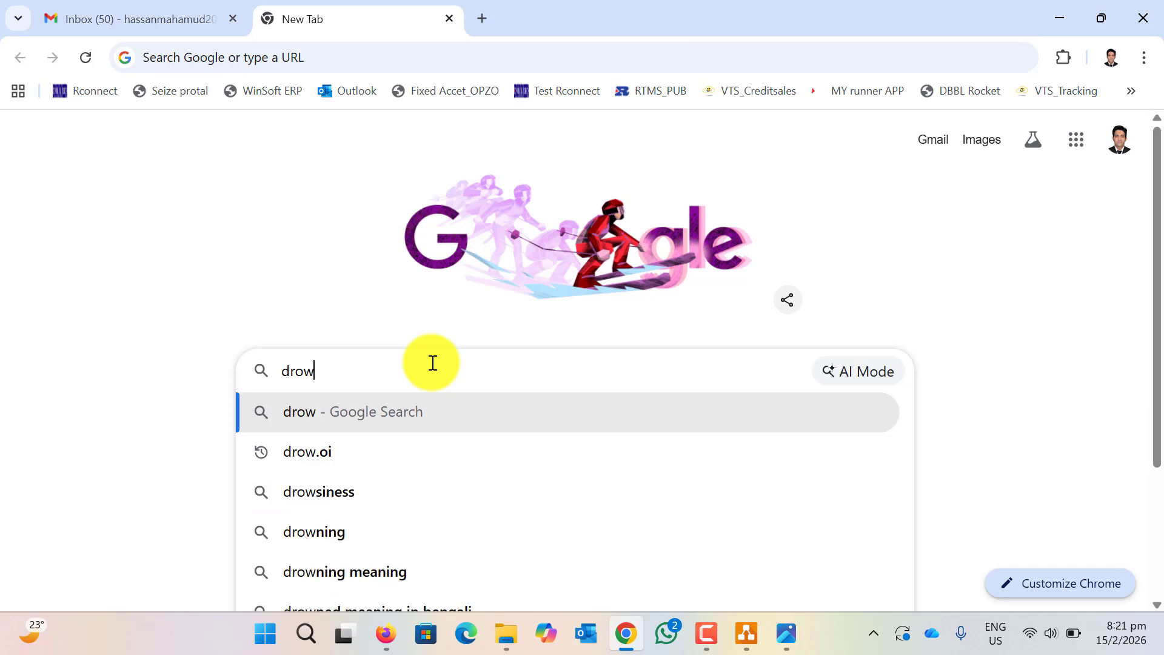
{"action": "left_click", "coordinate": [318, 456]}
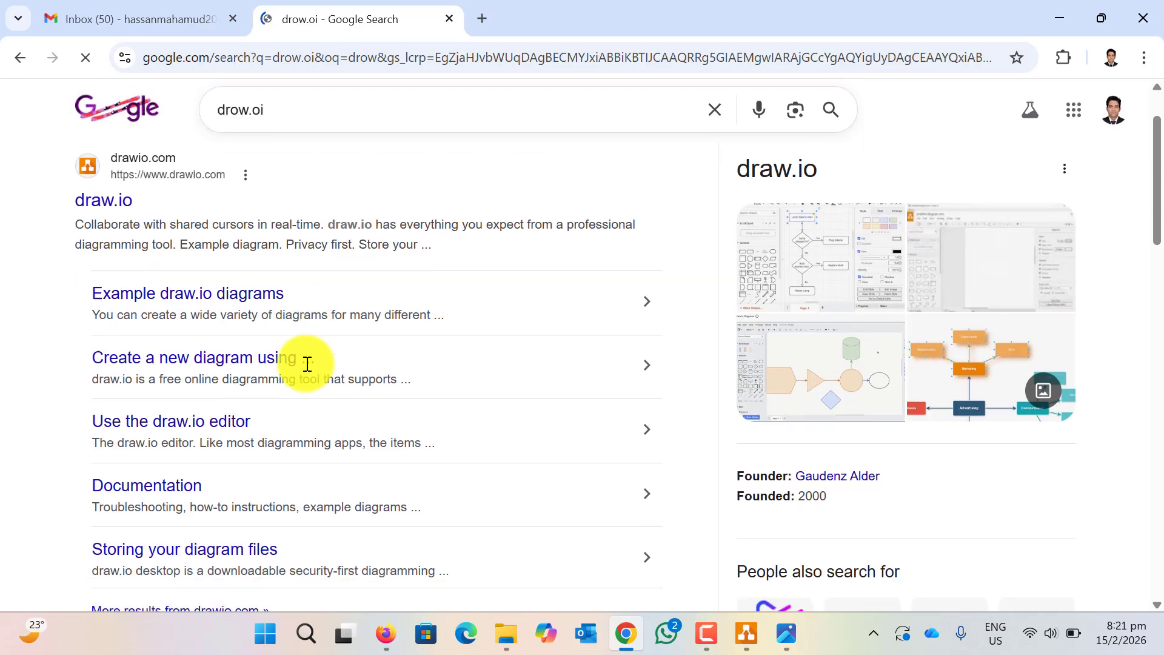
{"action": "scroll", "coordinate": [307, 364], "scroll_direction": "down", "scroll_amount": 10}
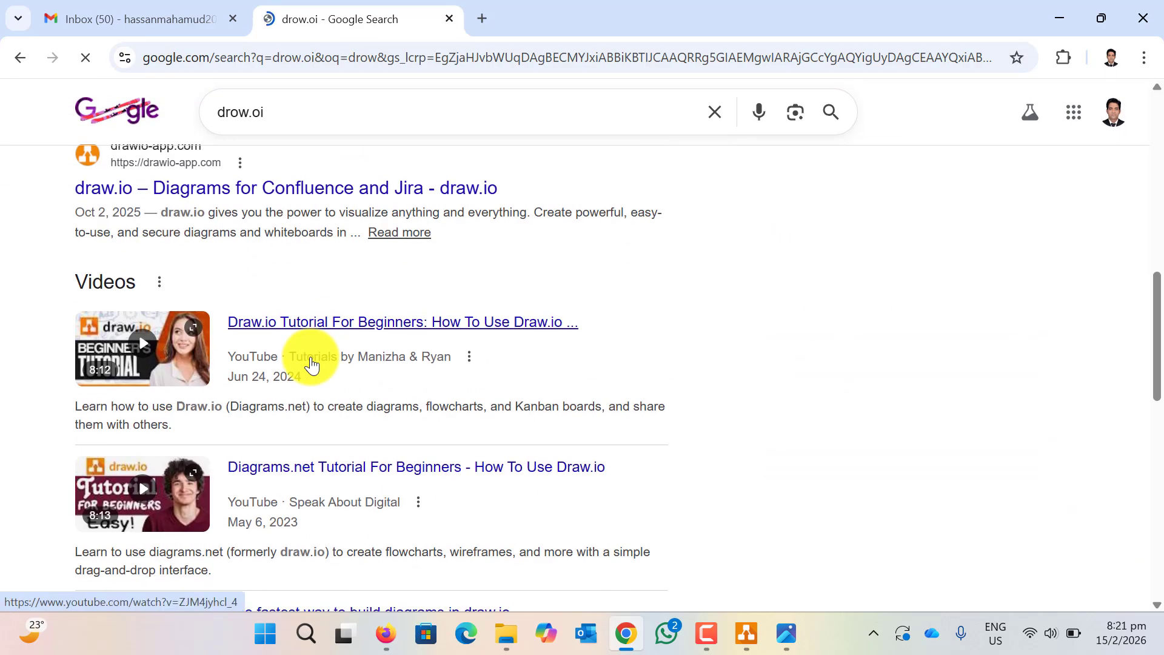
{"action": "scroll", "coordinate": [311, 364], "scroll_direction": "up", "scroll_amount": 10}
{"action": "left_click", "coordinate": [99, 290]}
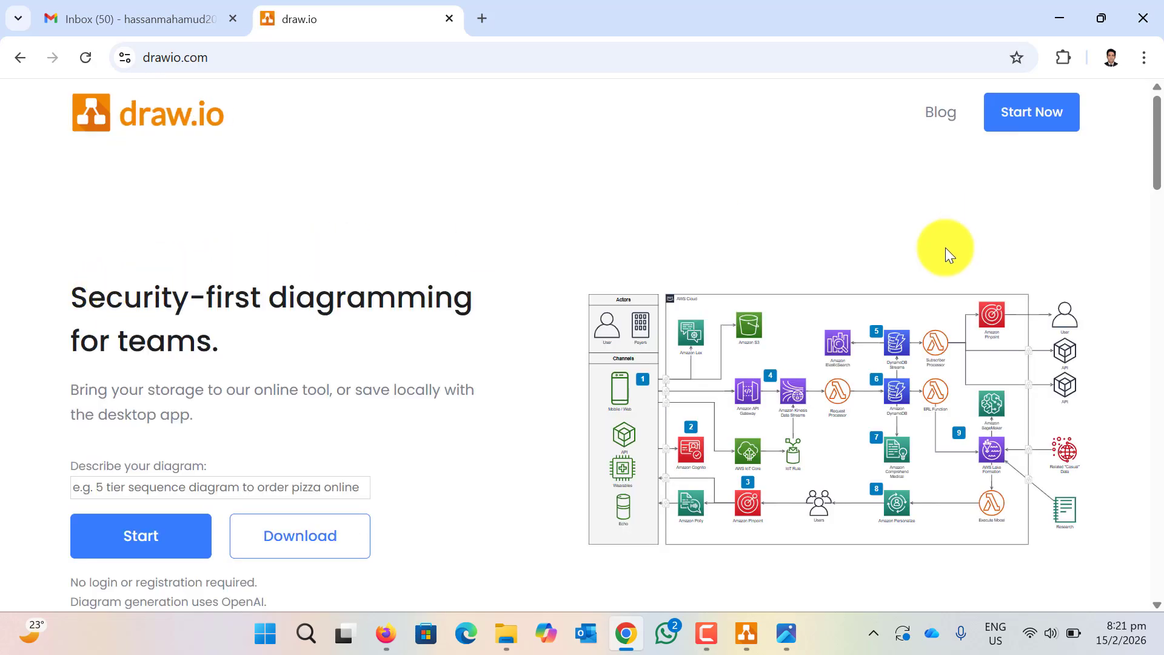
Look through the draw.io homepage, examining its example diagram and feature descriptions
{"action": "scroll", "coordinate": [573, 450], "scroll_direction": "down", "scroll_amount": 11}
{"action": "scroll", "coordinate": [567, 443], "scroll_direction": "up", "scroll_amount": 1}
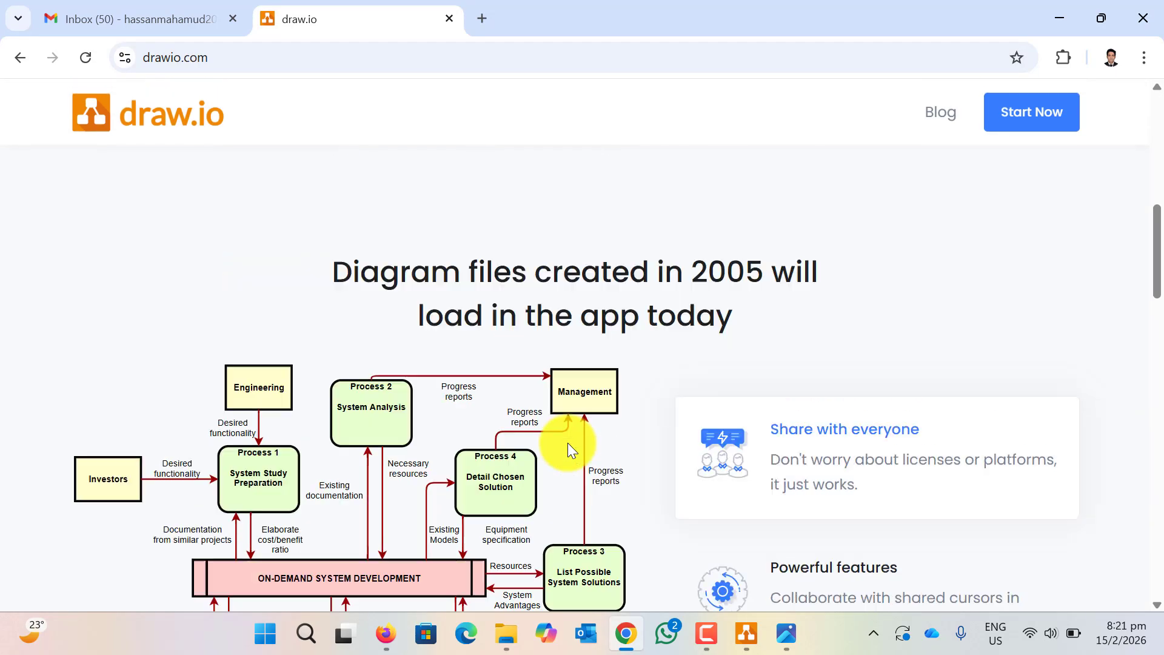
{"action": "scroll", "coordinate": [568, 442], "scroll_direction": "up", "scroll_amount": 10}
{"action": "scroll", "coordinate": [567, 443], "scroll_direction": "down", "scroll_amount": 18}
{"action": "scroll", "coordinate": [566, 440], "scroll_direction": "up", "scroll_amount": 4}
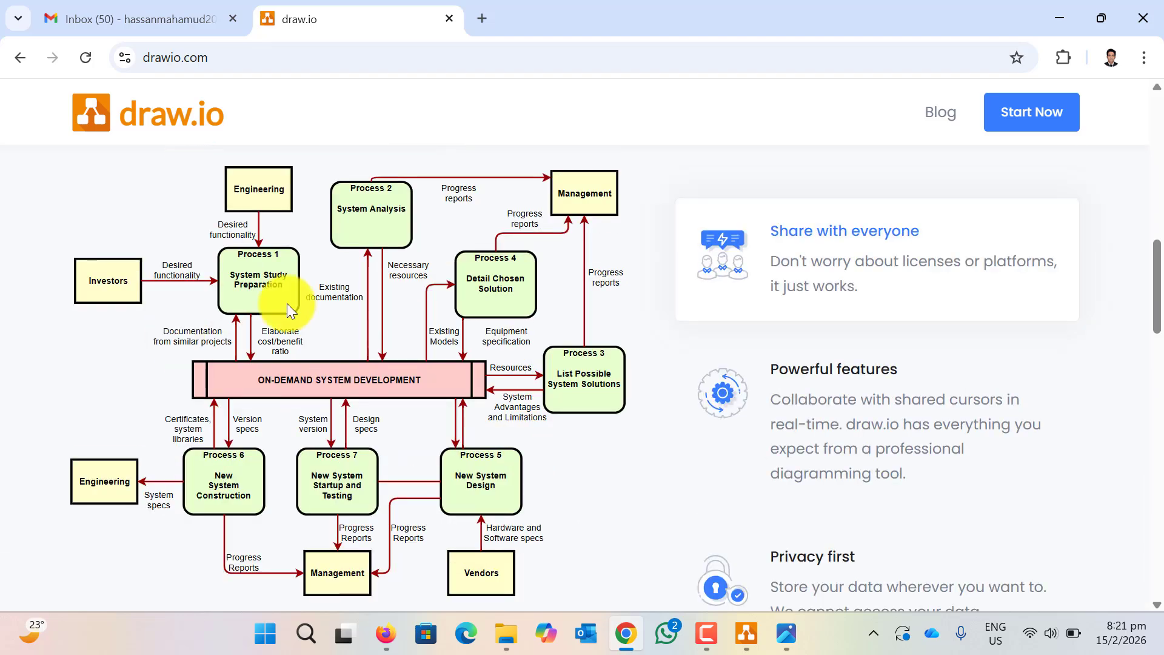
{"action": "scroll", "coordinate": [339, 403], "scroll_direction": "up", "scroll_amount": 9}
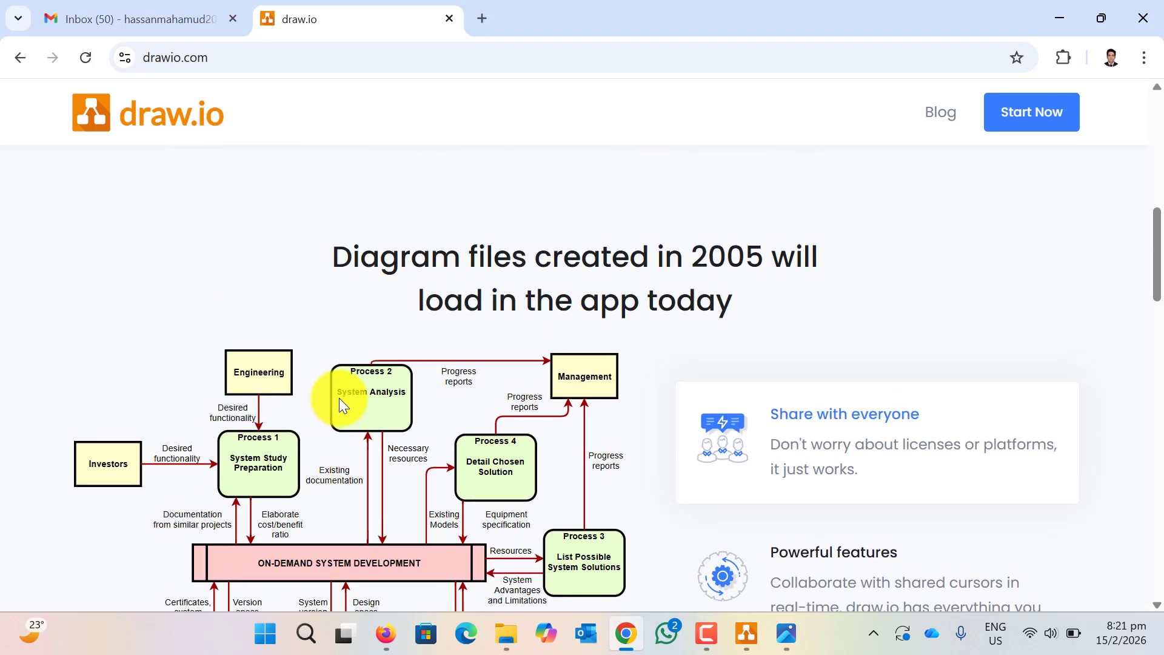
{"action": "scroll", "coordinate": [339, 395], "scroll_direction": "up", "scroll_amount": 5}
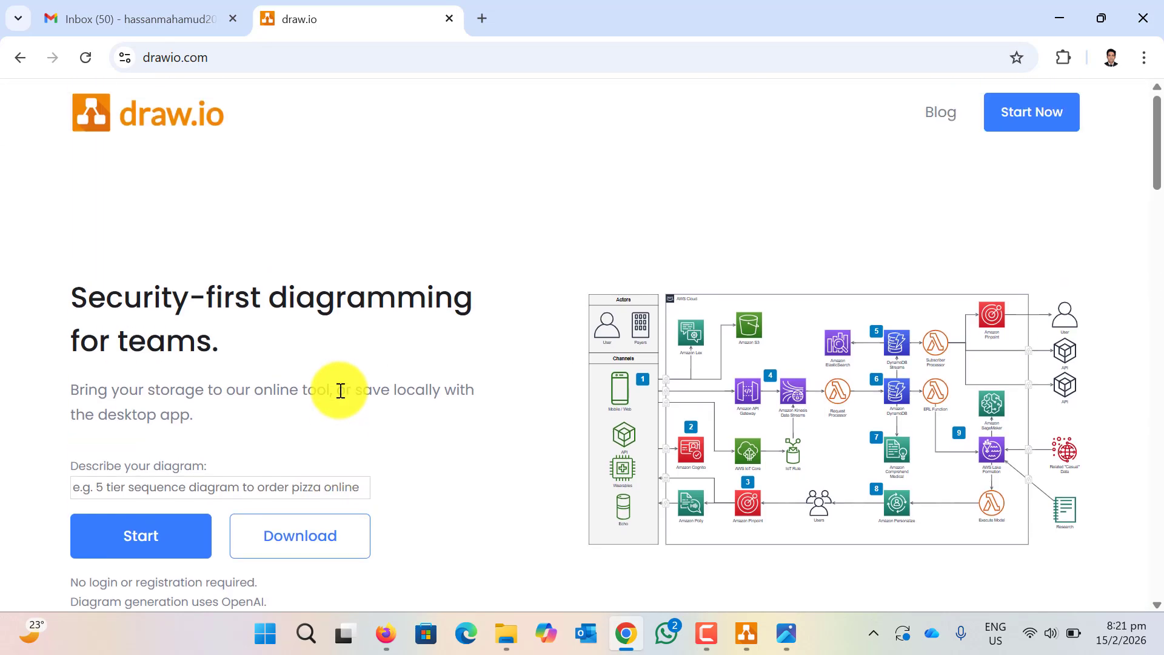
Search Google for "draw.io download" and download the draw.io Diagrams installer from its Microsoft Store page
{"action": "left_click", "coordinate": [28, 58]}
{"action": "left_click", "coordinate": [344, 141]}
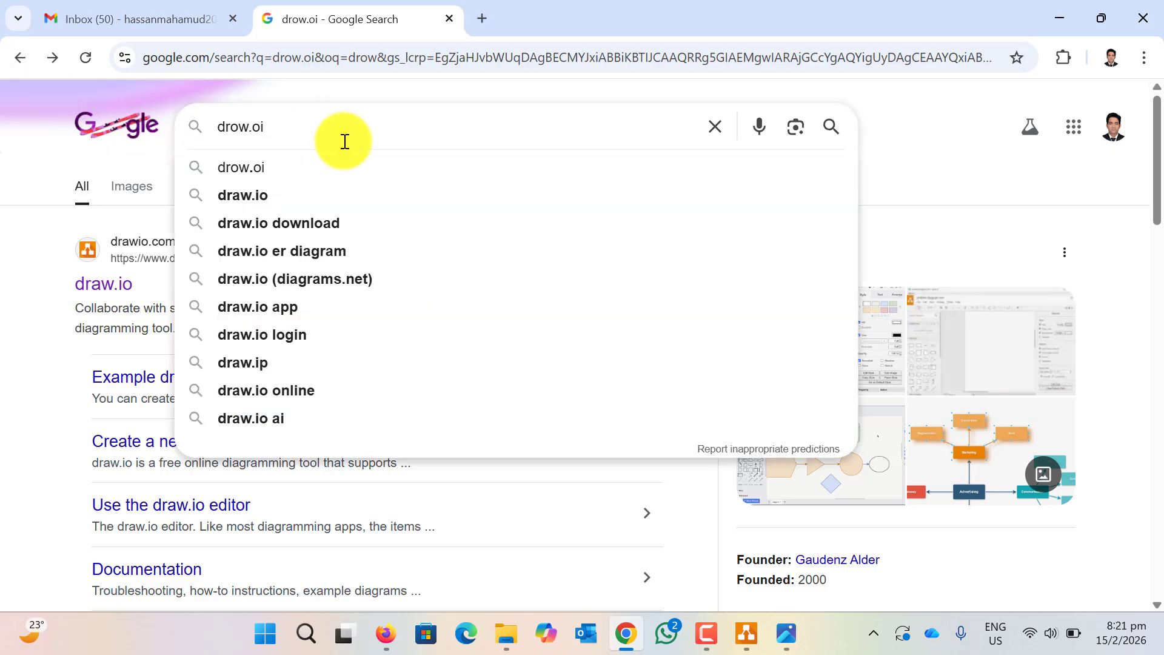
{"action": "left_click", "coordinate": [330, 220]}
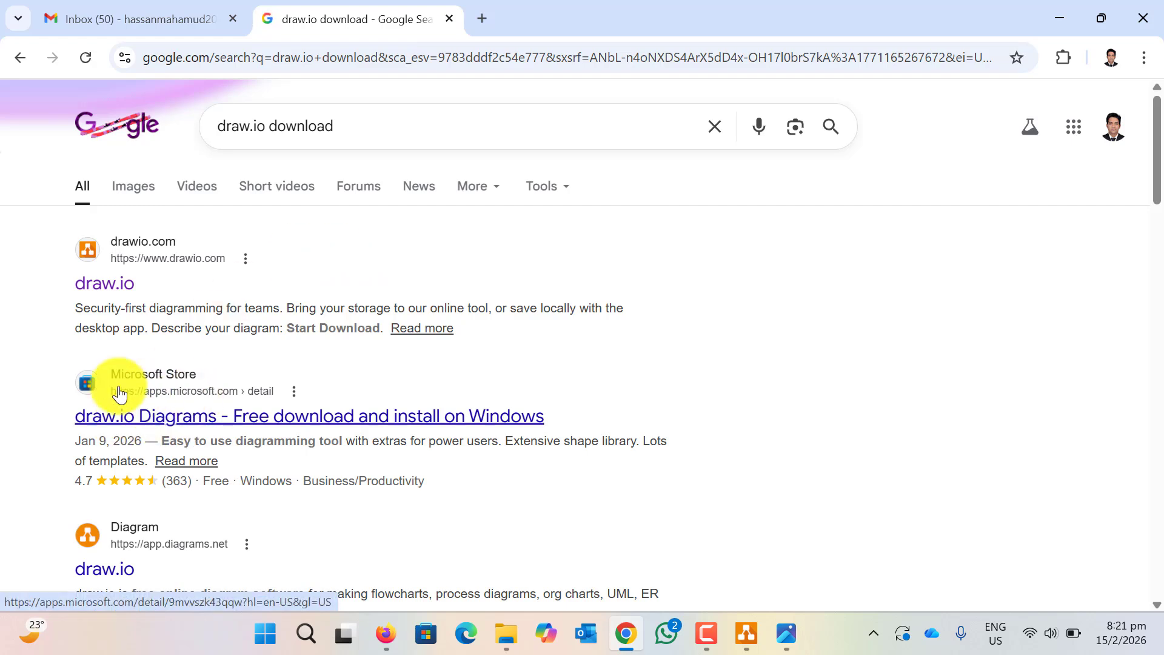
{"action": "left_click", "coordinate": [173, 429]}
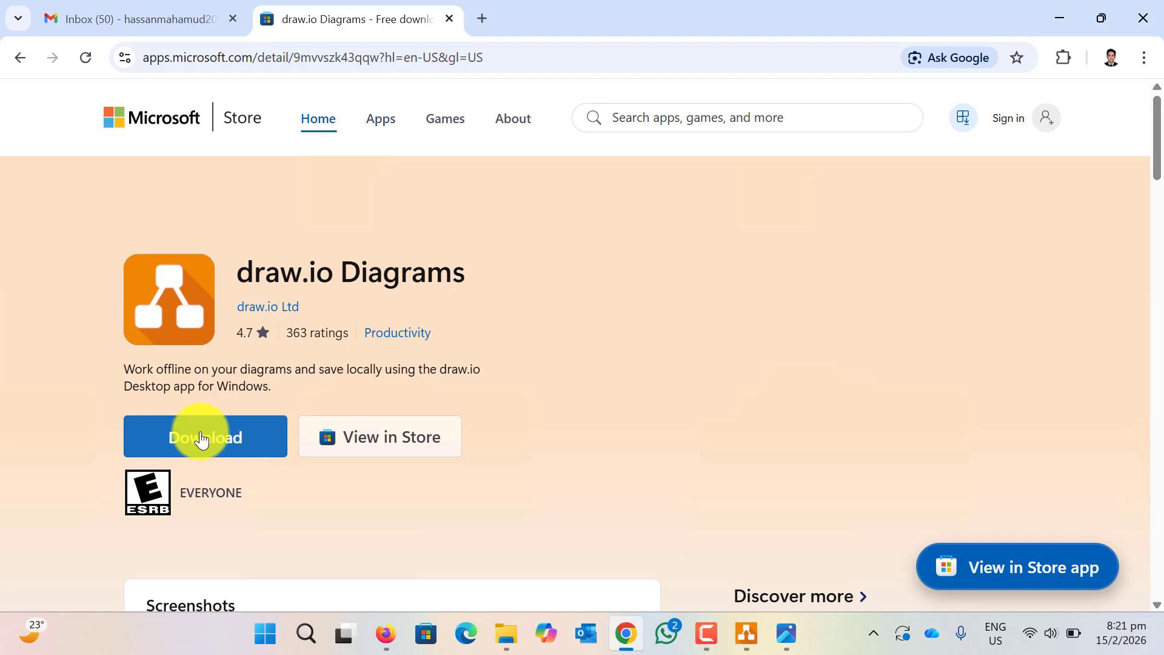
{"action": "left_click", "coordinate": [183, 446]}
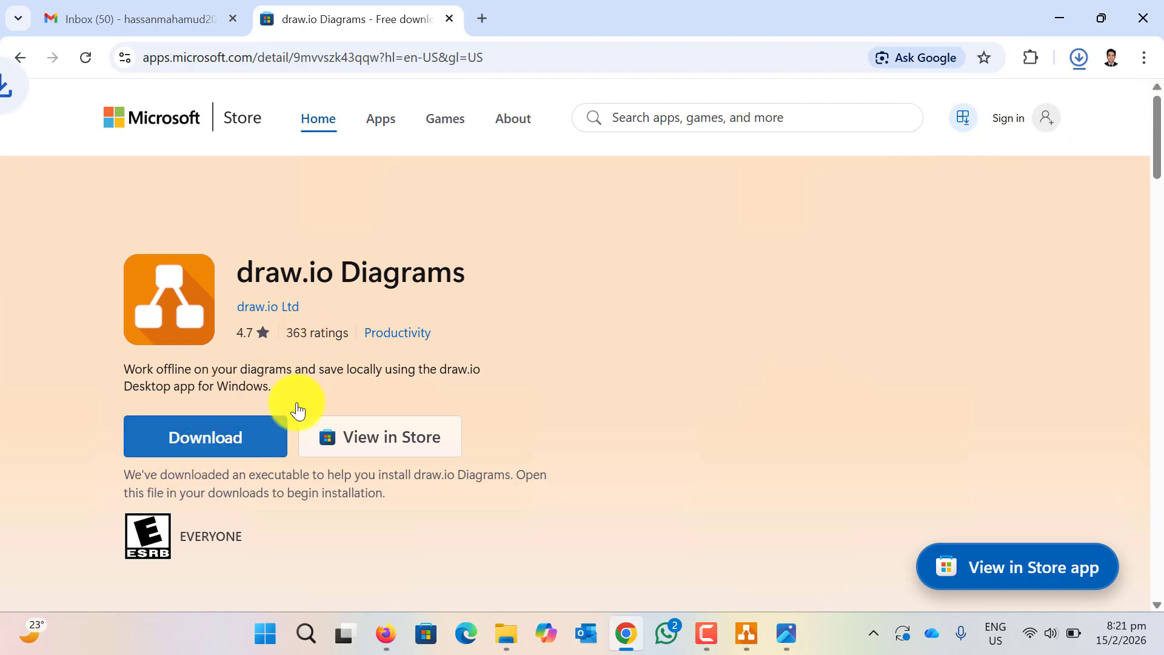
Show the downloaded draw.io Diagrams installer in its folder, then minimize the folder window
{"action": "left_click", "coordinate": [1080, 58]}
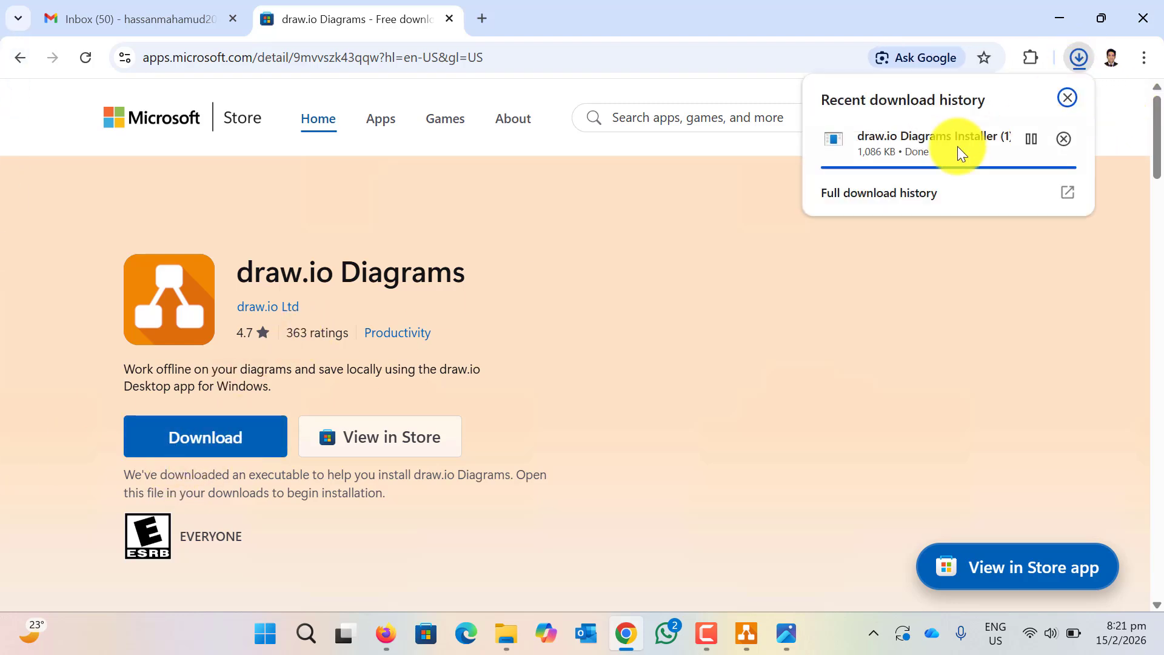
{"action": "left_click", "coordinate": [1031, 137]}
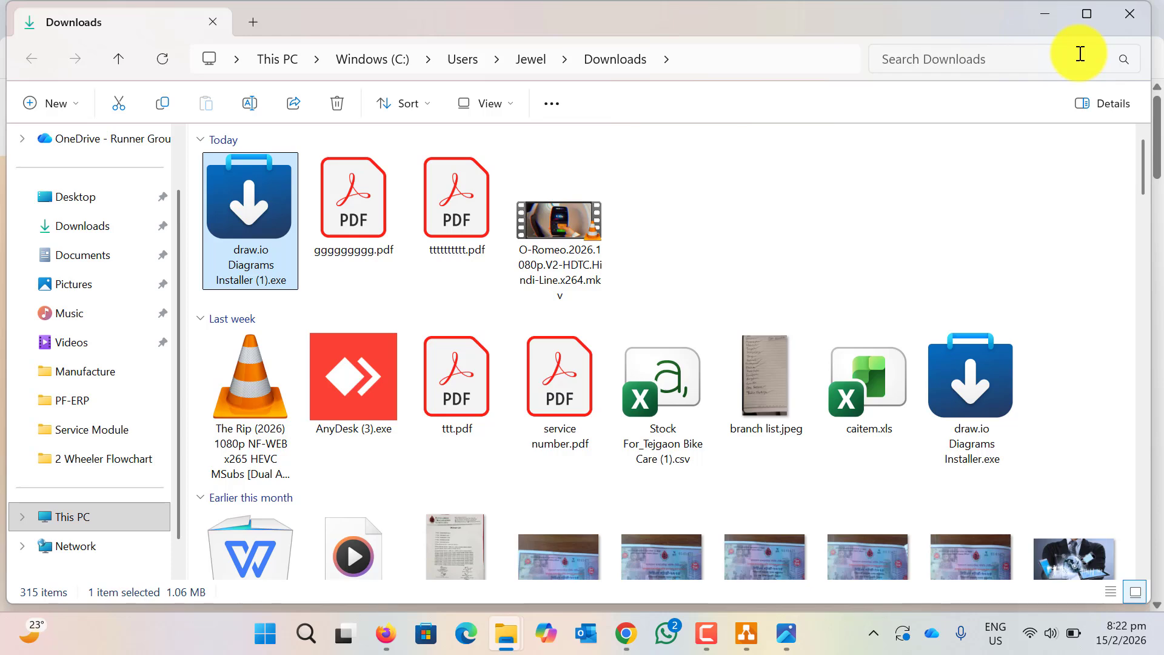
{"action": "left_click", "coordinate": [1049, 13]}
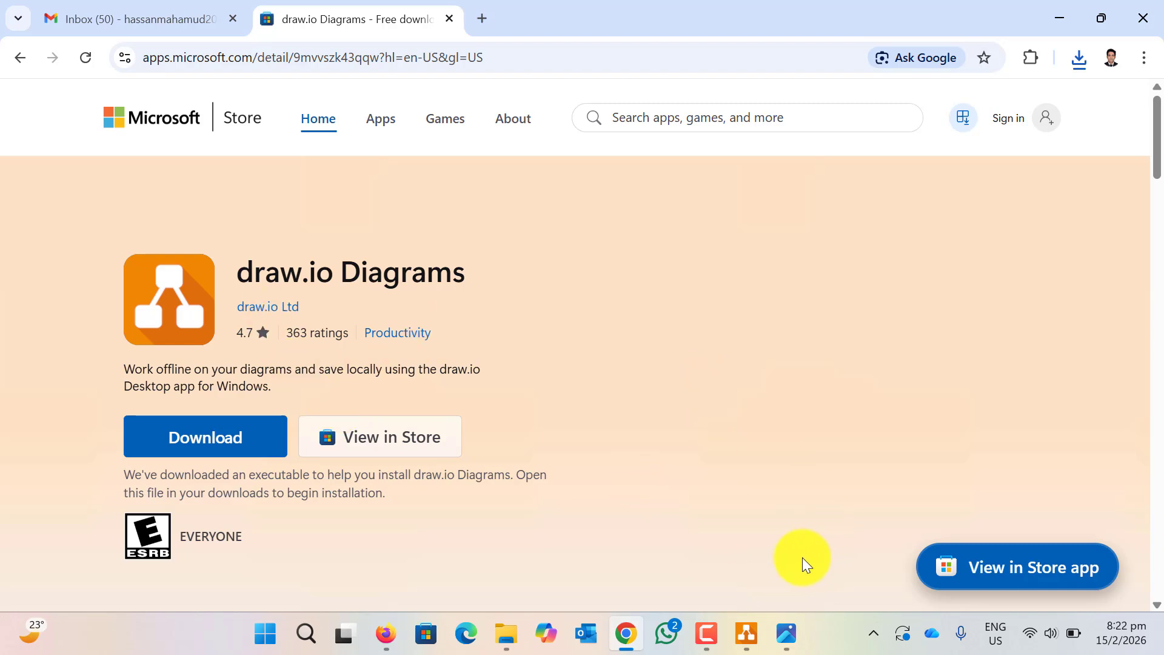
Switch to the Inventory.png image and examine the Inventory Management flowchart from its title to its end shapes
{"action": "left_click", "coordinate": [787, 634]}
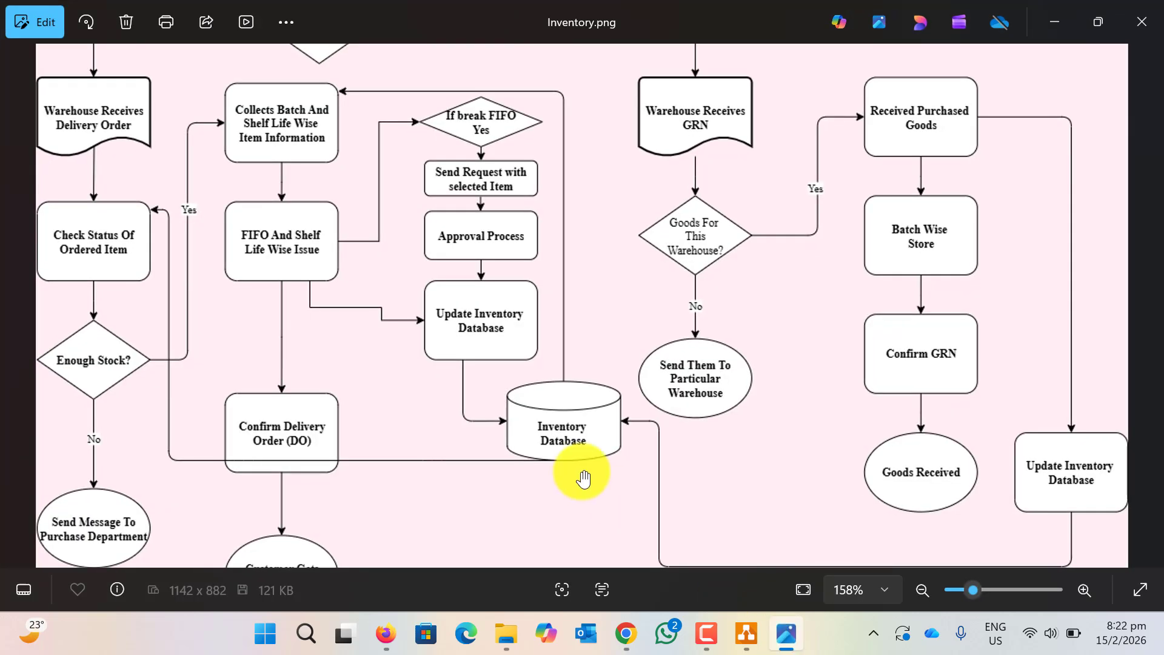
{"action": "left_click_drag", "start_coordinate": [480, 220], "coordinate": [509, 372]}
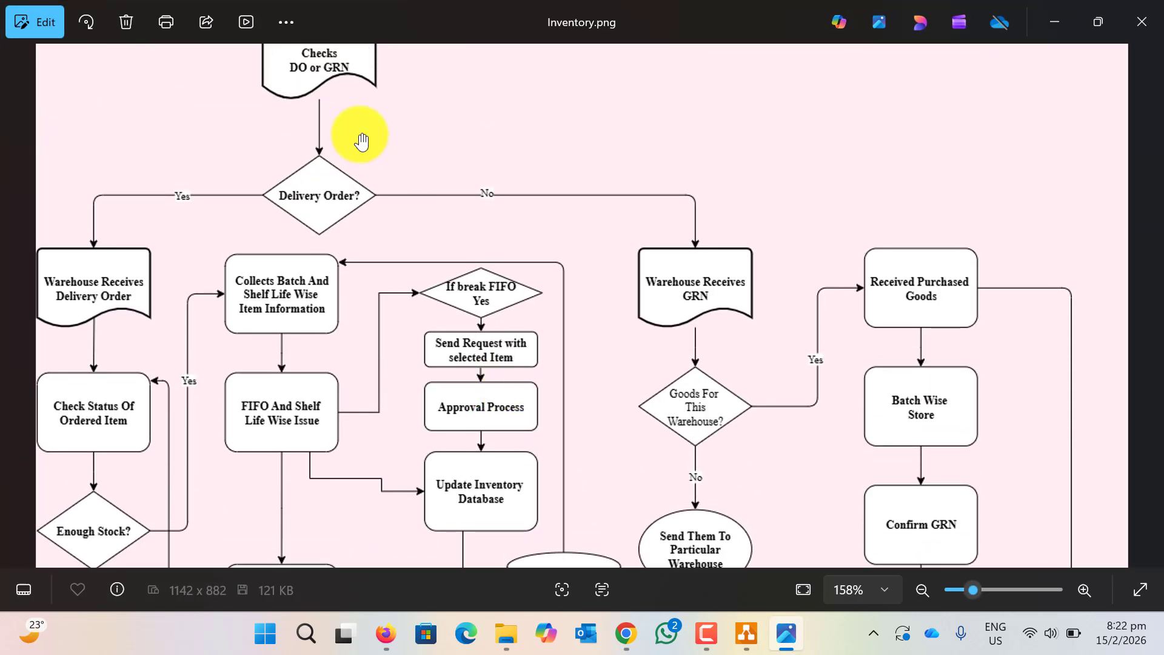
{"action": "left_click_drag", "start_coordinate": [362, 138], "coordinate": [467, 317]}
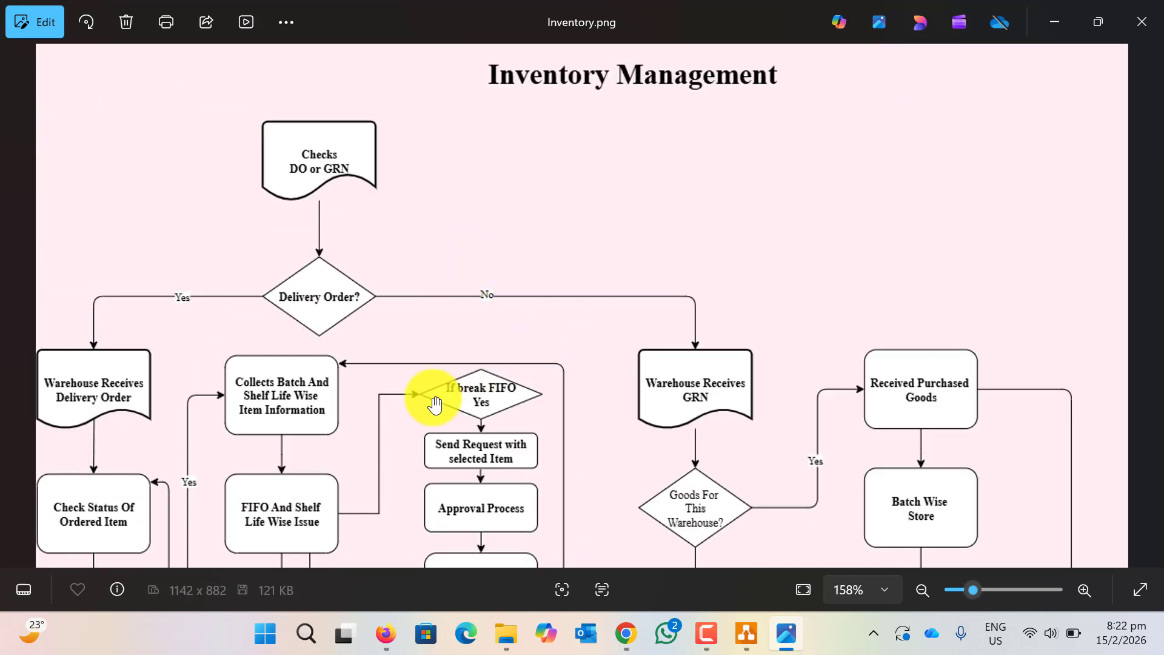
{"action": "left_click_drag", "start_coordinate": [372, 395], "coordinate": [485, 265]}
{"action": "left_click_drag", "start_coordinate": [315, 442], "coordinate": [446, 273]}
{"action": "left_click_drag", "start_coordinate": [269, 455], "coordinate": [350, 368]}
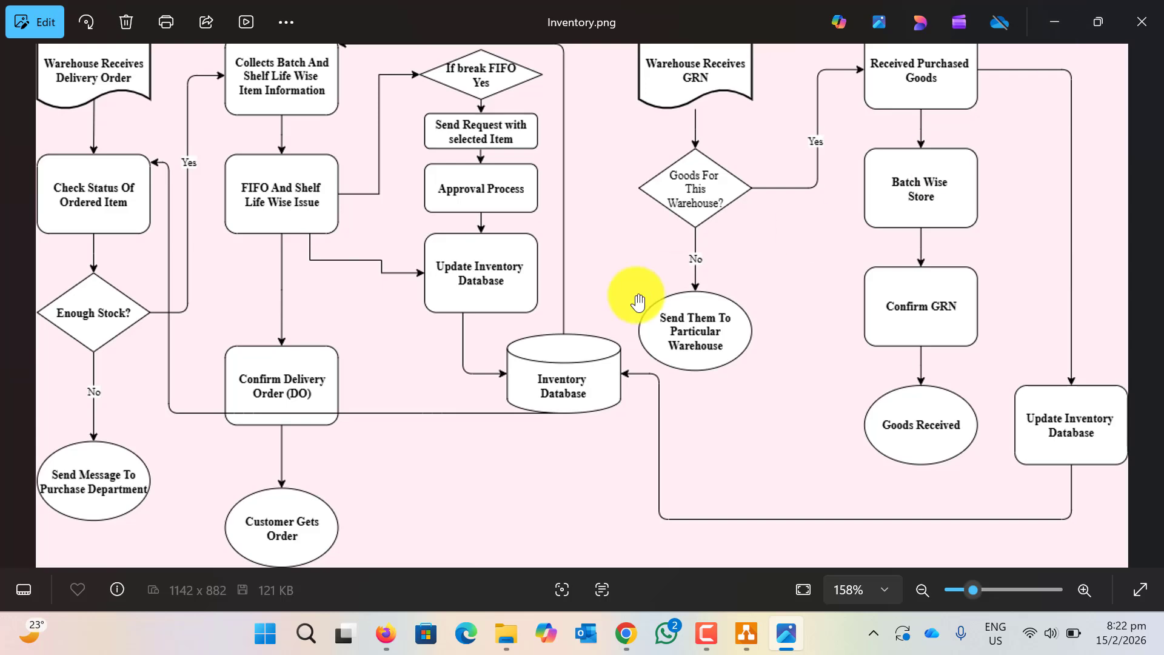
{"action": "left_click_drag", "start_coordinate": [467, 229], "coordinate": [519, 358]}
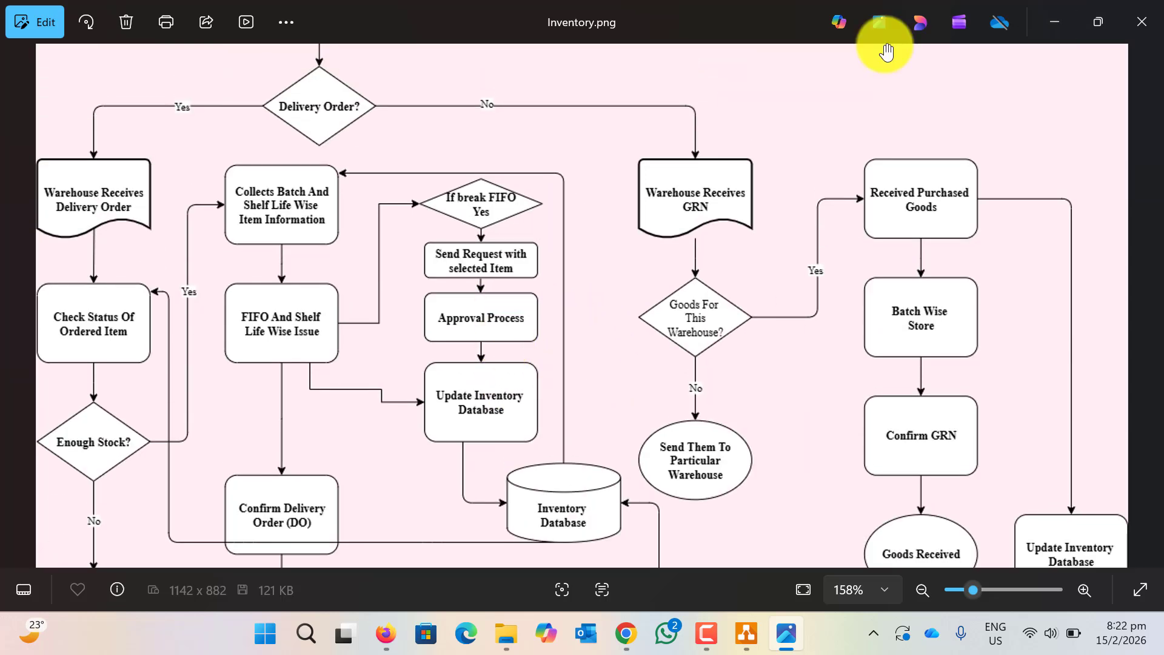
{"action": "left_click", "coordinate": [1055, 22]}
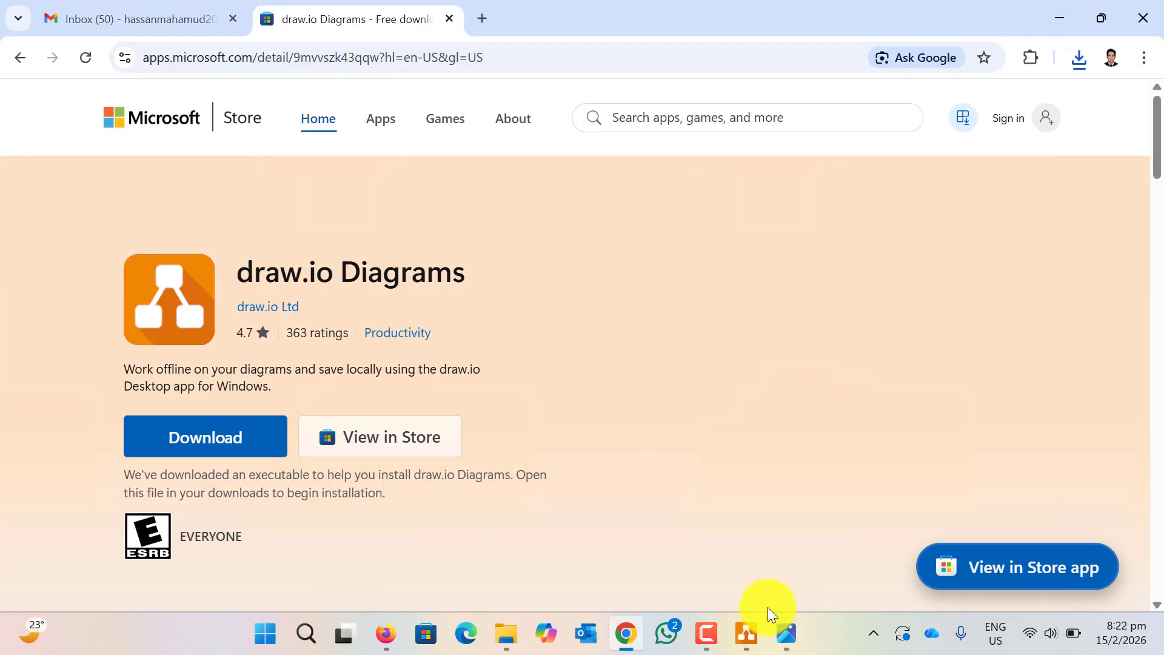
Fit the whole Inventory.png flowchart in view as a reference and switch to the blank Untitled Diagram in draw.io
{"action": "left_click", "coordinate": [746, 637]}
{"action": "left_click", "coordinate": [692, 562]}
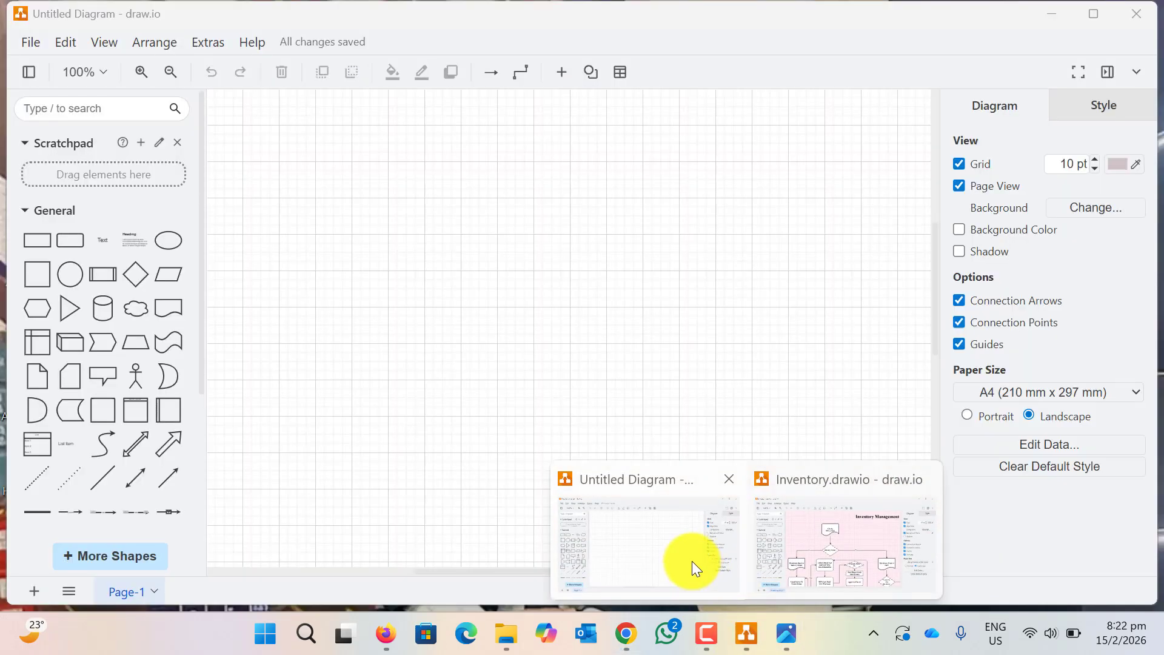
{"action": "left_click", "coordinate": [785, 635]}
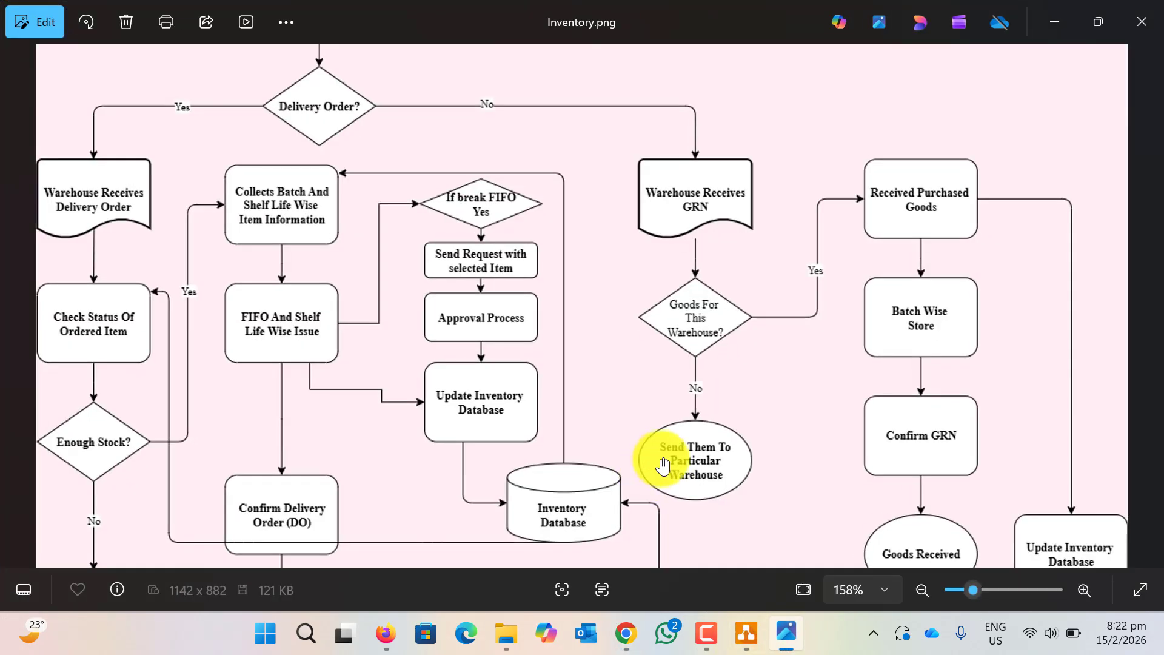
{"action": "scroll", "coordinate": [329, 316], "scroll_direction": "down", "scroll_amount": 3}
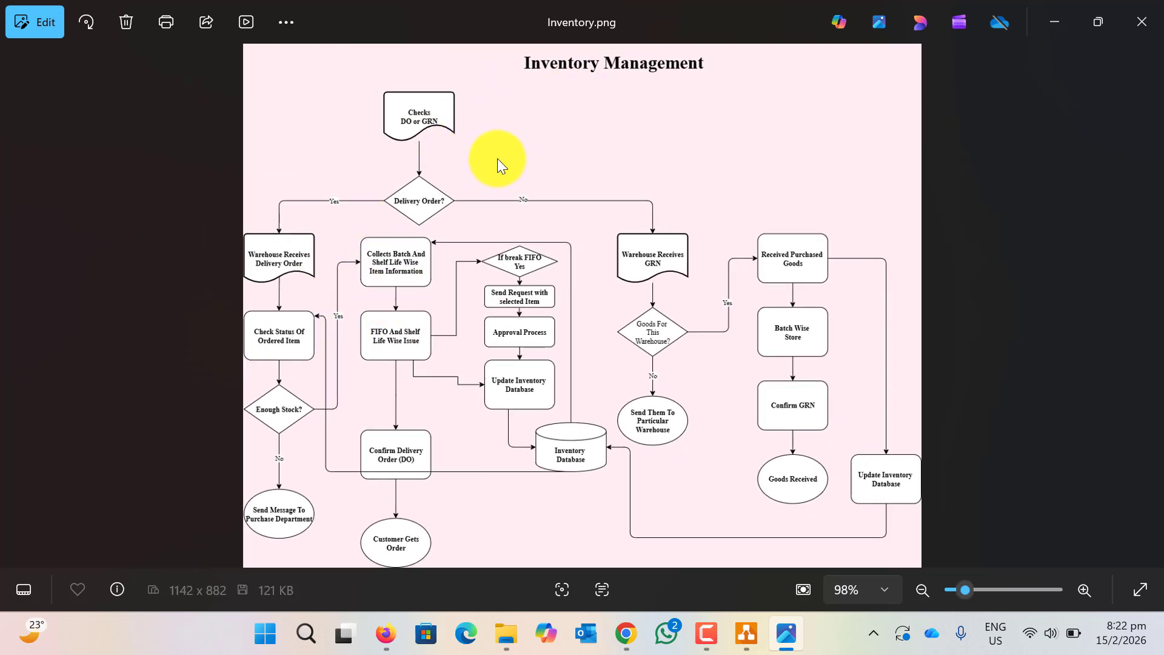
{"action": "key", "text": "alt+Tab"}
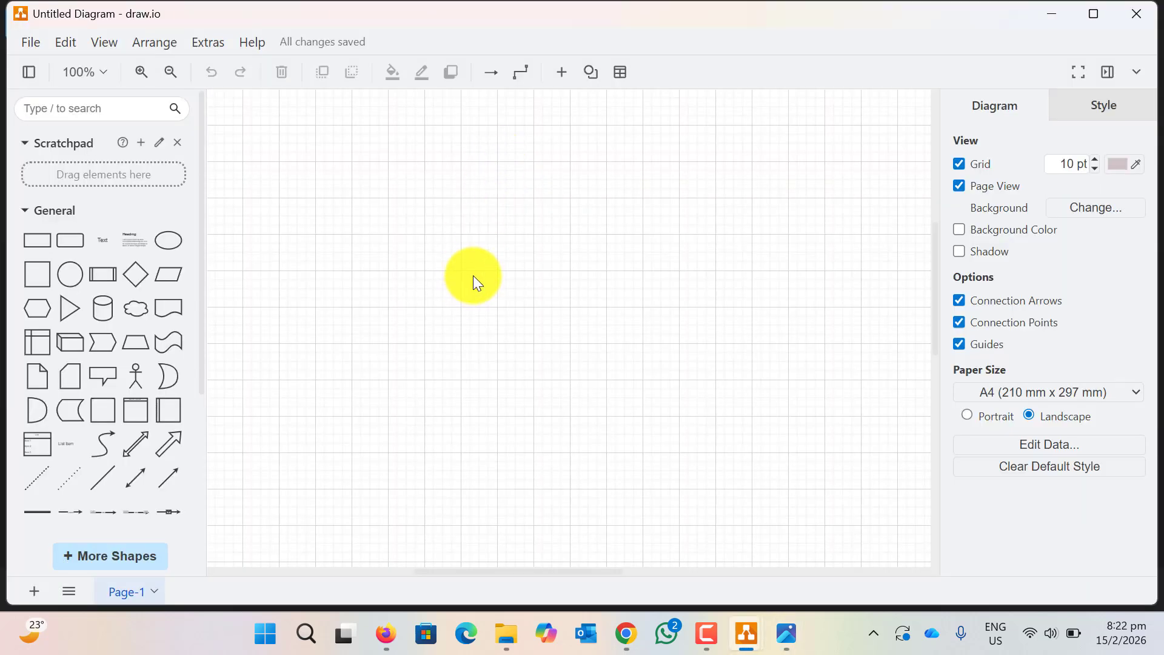
{"action": "key", "text": "alt+Tab"}
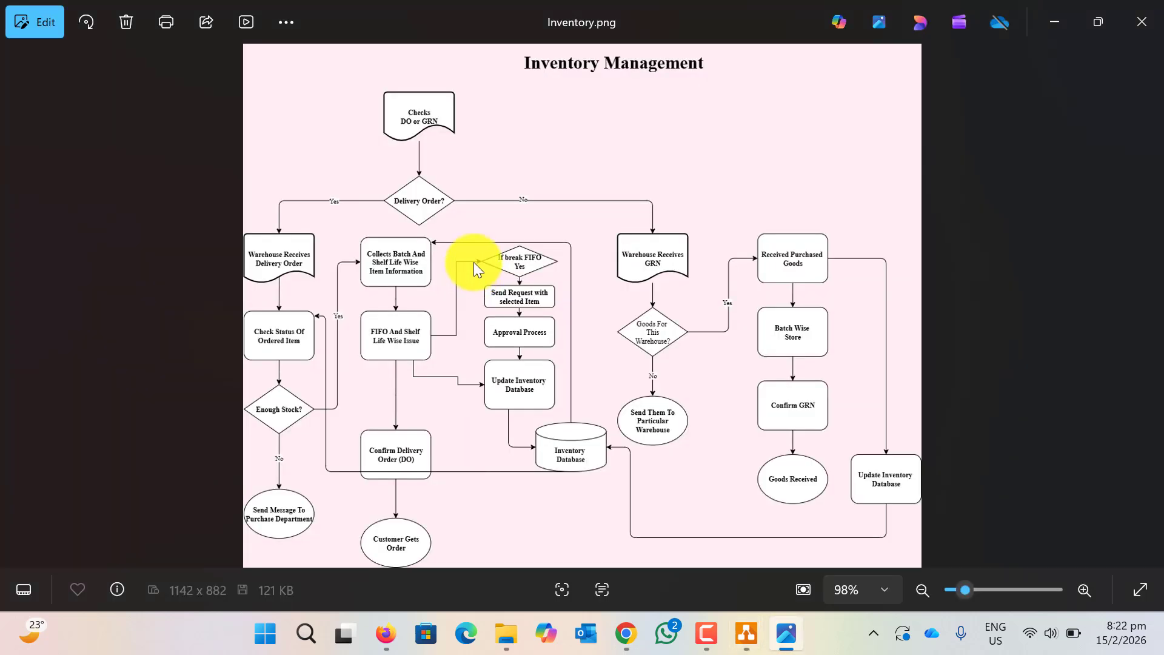
{"action": "key", "text": "alt+Tab"}
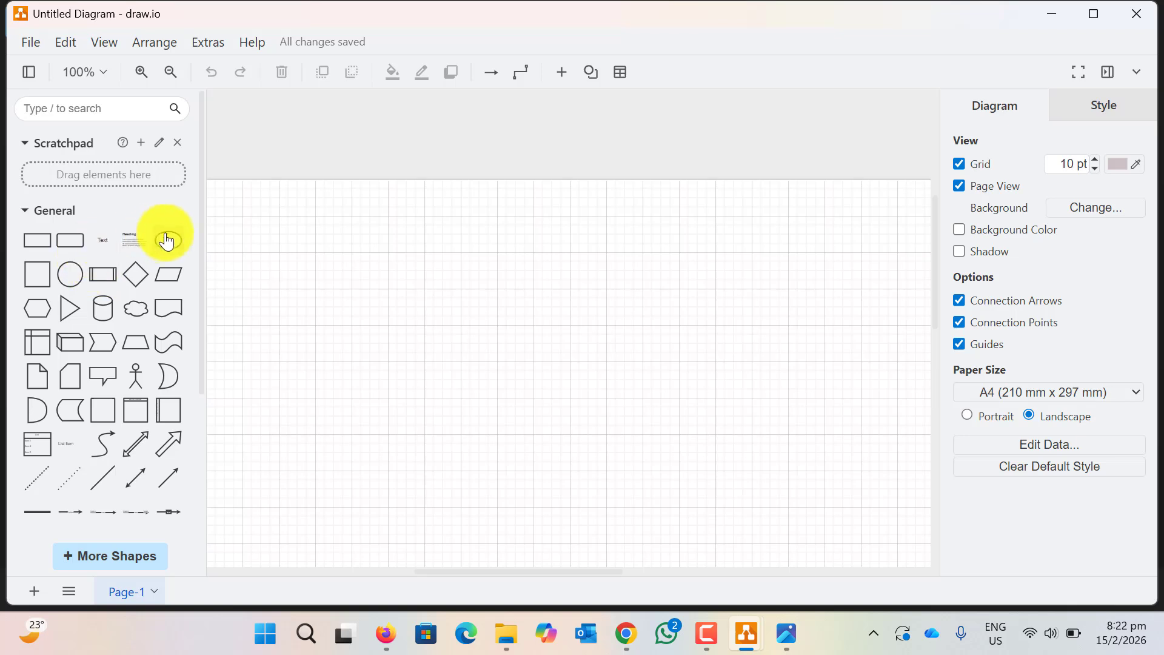
Add an ellipse near the top of the page, make it slightly smaller and label it "Start"
{"action": "mouse_move", "coordinate": [173, 241]}
{"action": "left_click_drag", "start_coordinate": [173, 242], "coordinate": [460, 204]}
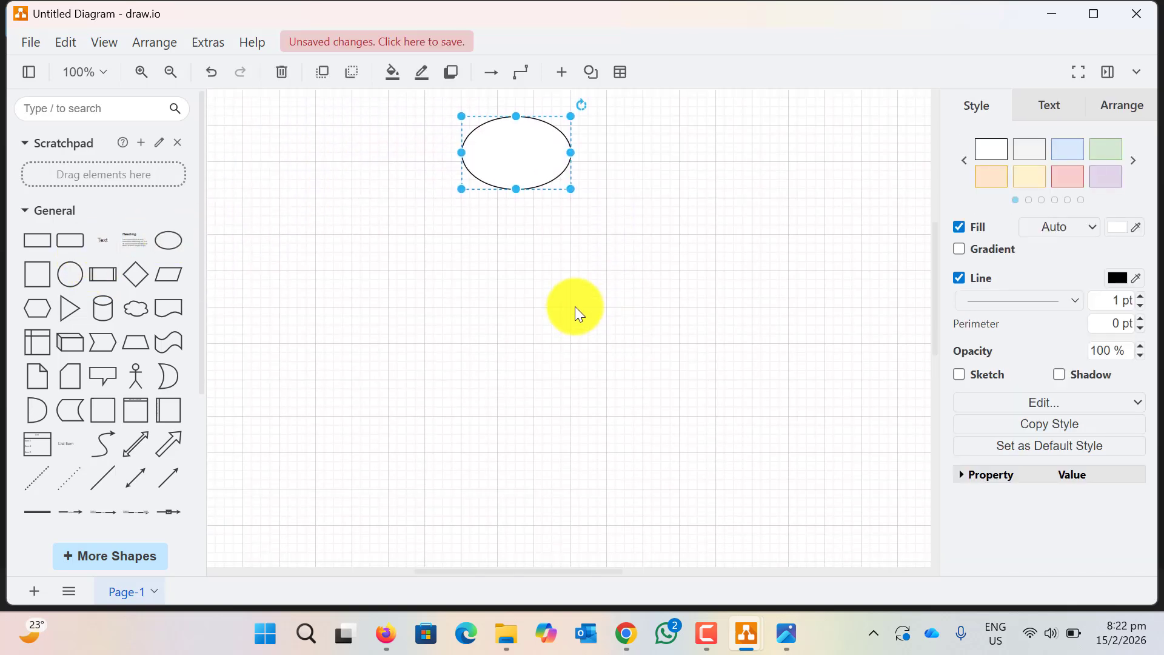
{"action": "mouse_move", "coordinate": [568, 277]}
{"action": "left_mouse_down"}
{"action": "mouse_move", "coordinate": [541, 264]}
{"action": "mouse_move", "coordinate": [553, 262]}
{"action": "left_mouse_up"}
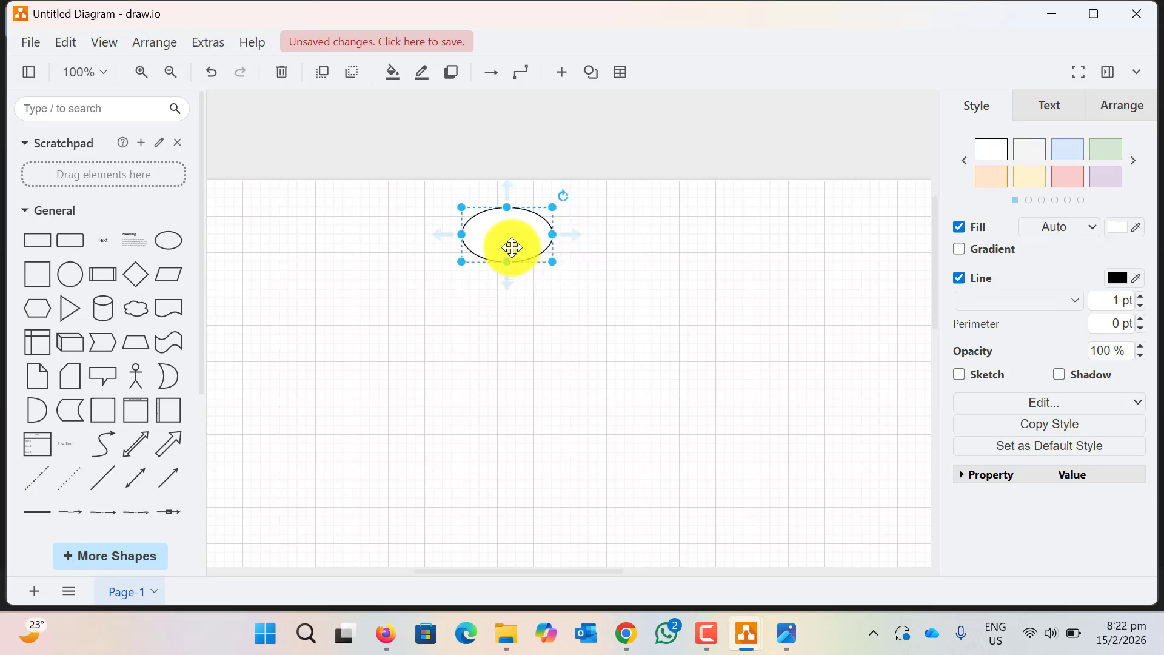
{"action": "double_click", "coordinate": [511, 242]}
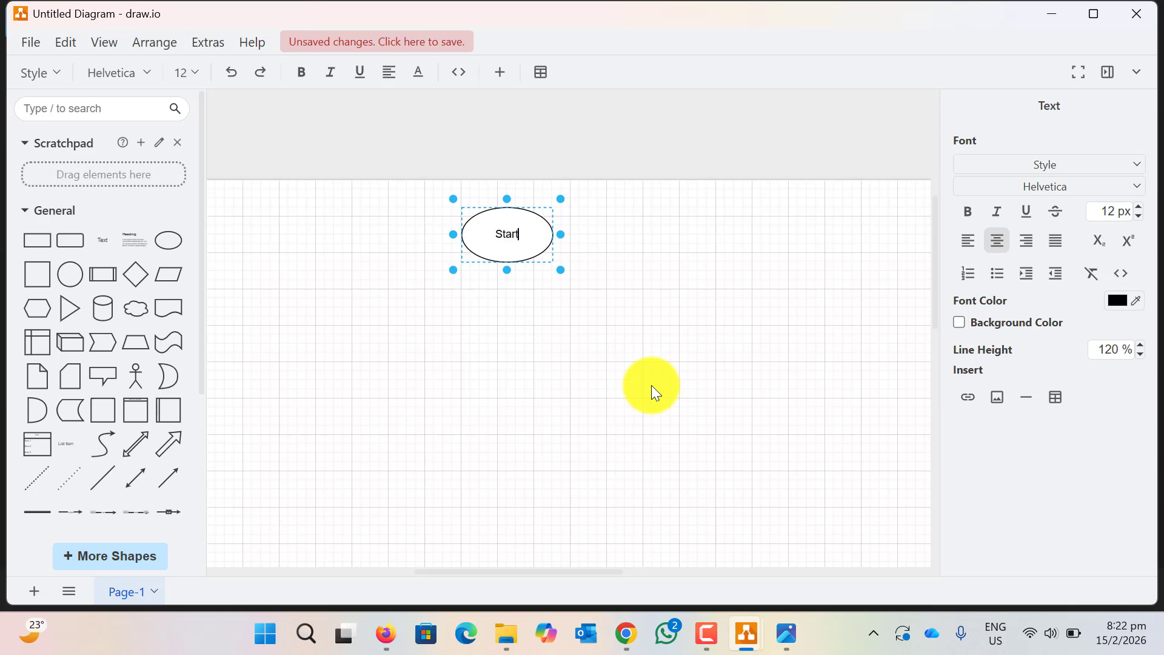
Check the first shapes of the Inventory.png reference flowchart and return to the draw.io diagram
{"action": "key", "text": "alt+Tab"}
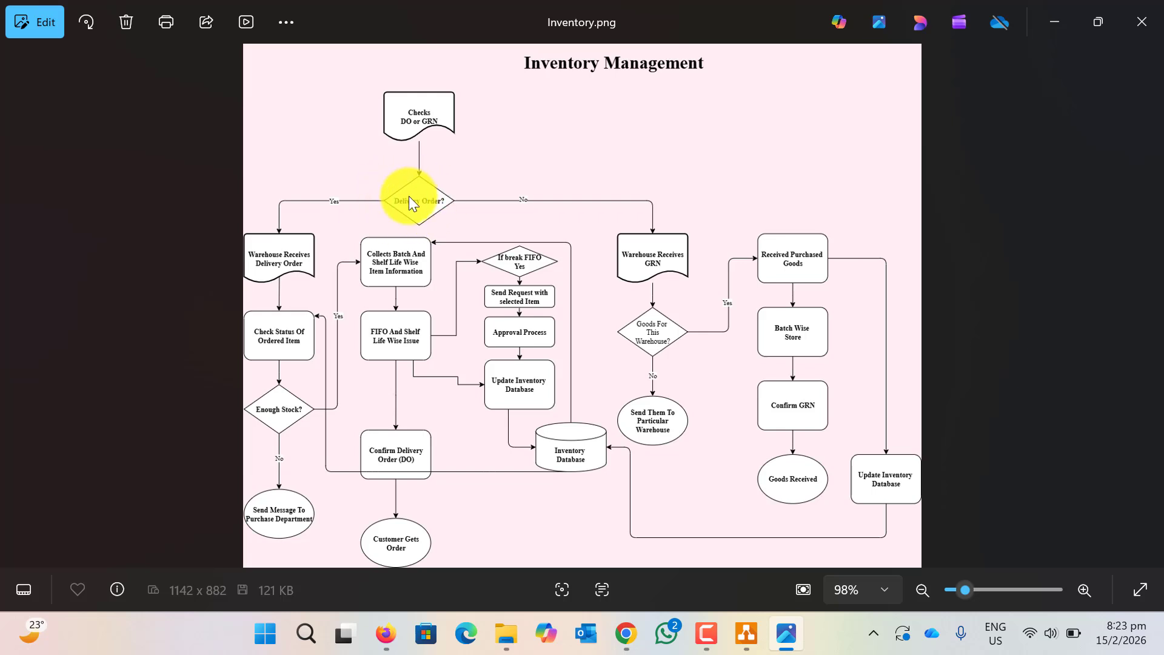
{"action": "key", "text": "alt+Tab"}
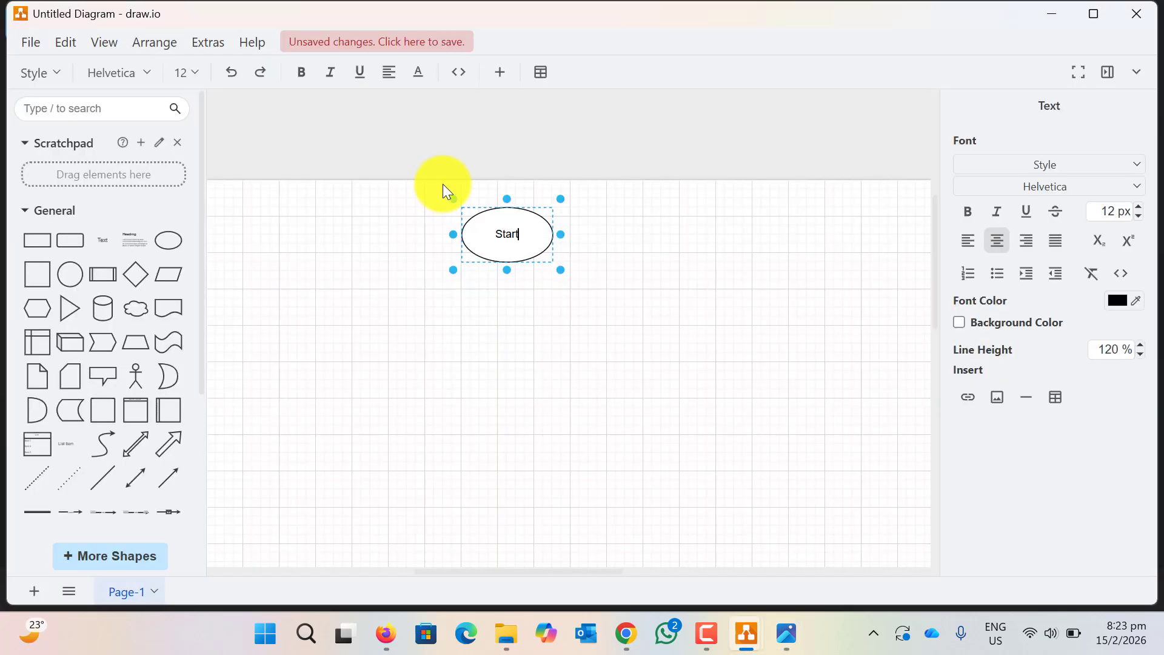
{"action": "key", "text": "alt+Tab"}
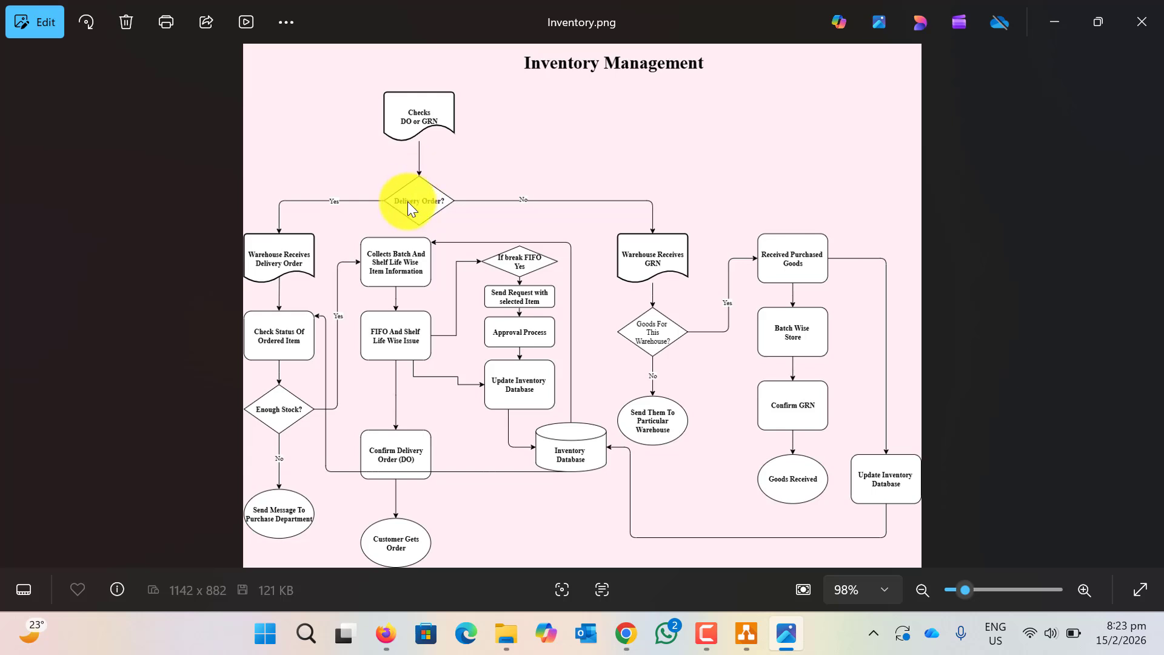
{"action": "key", "text": "alt+Tab"}
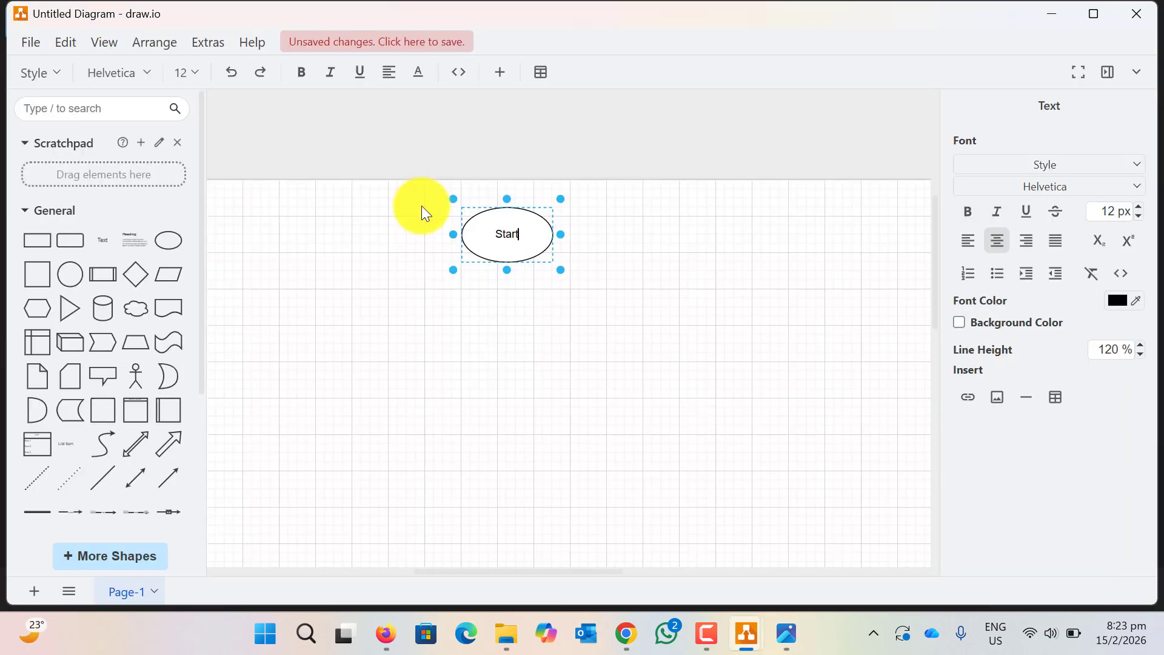
Add a diamond centred below the "Start" ellipse, checking the Inventory.png reference flowchart
{"action": "mouse_move", "coordinate": [156, 292]}
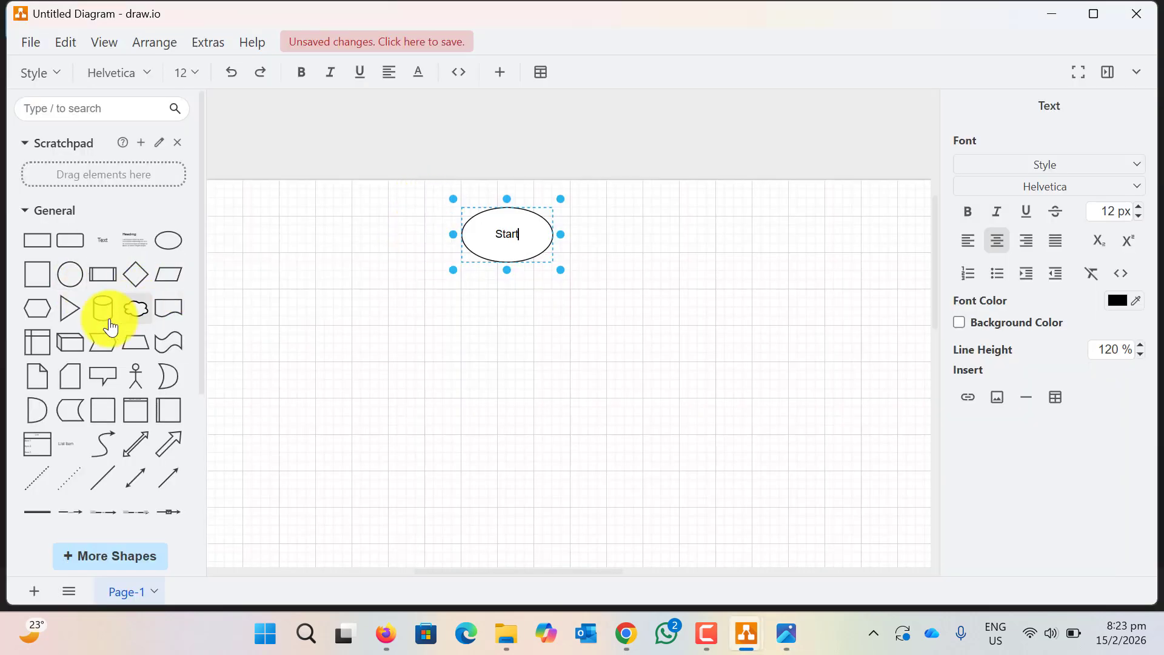
{"action": "key", "text": "alt+Tab"}
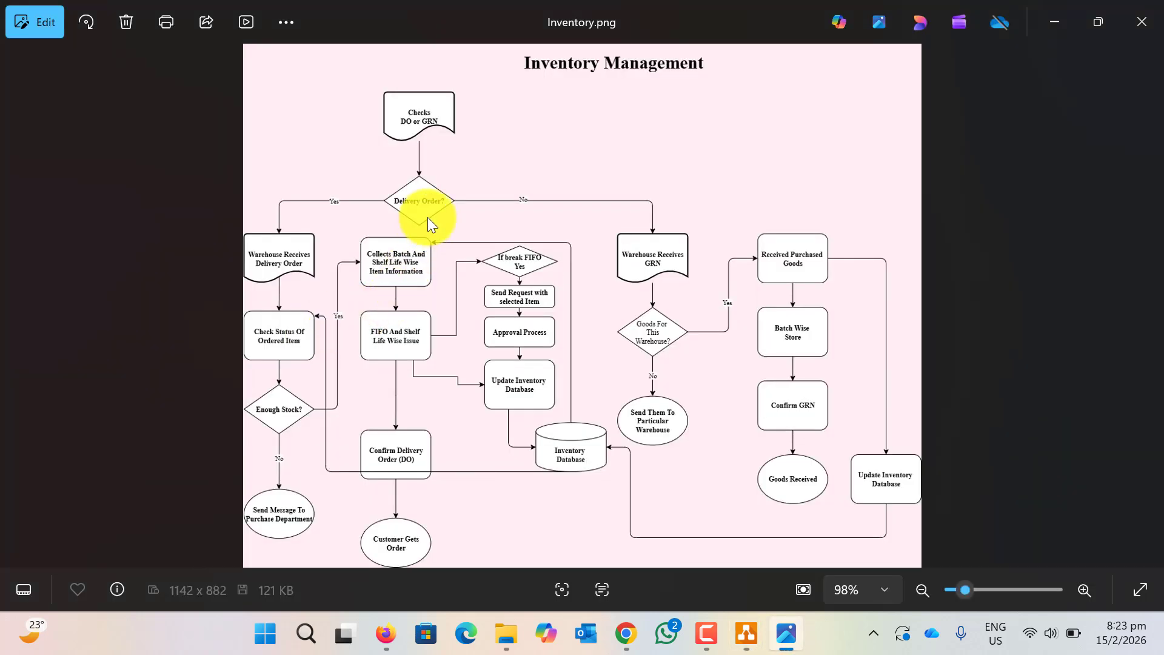
{"action": "key", "text": "alt+Tab"}
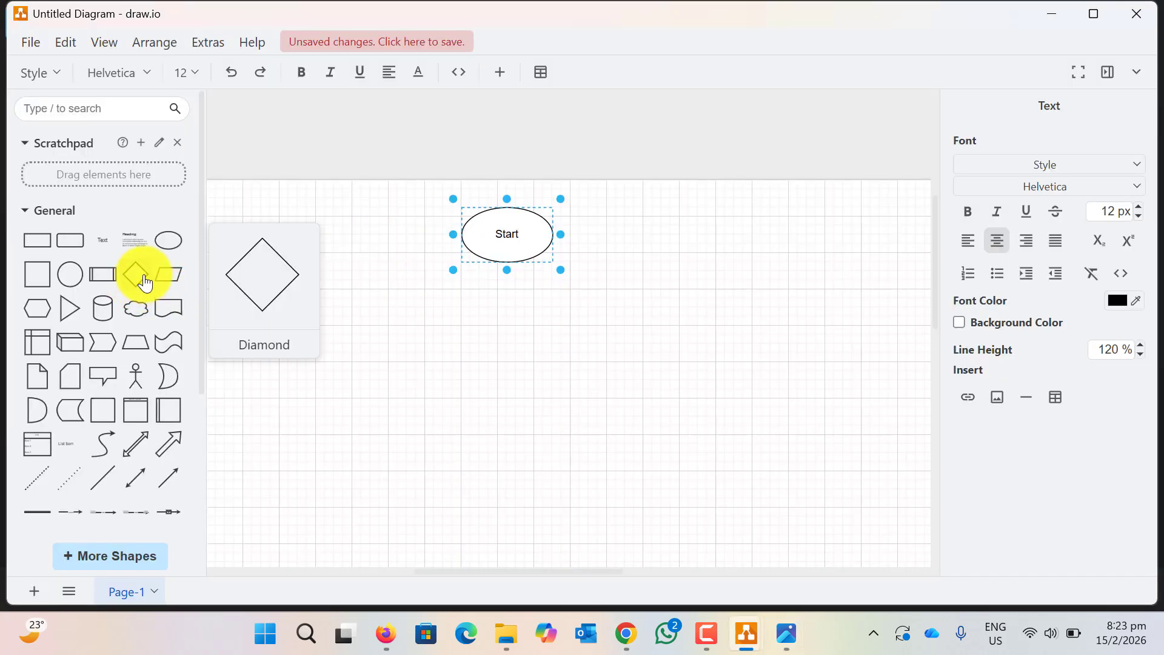
{"action": "left_click_drag", "start_coordinate": [146, 282], "coordinate": [474, 285]}
{"action": "mouse_move", "coordinate": [470, 325]}
{"action": "left_mouse_down"}
{"action": "mouse_move", "coordinate": [411, 320]}
{"action": "mouse_move", "coordinate": [490, 328]}
{"action": "mouse_move", "coordinate": [472, 321]}
{"action": "left_mouse_up"}
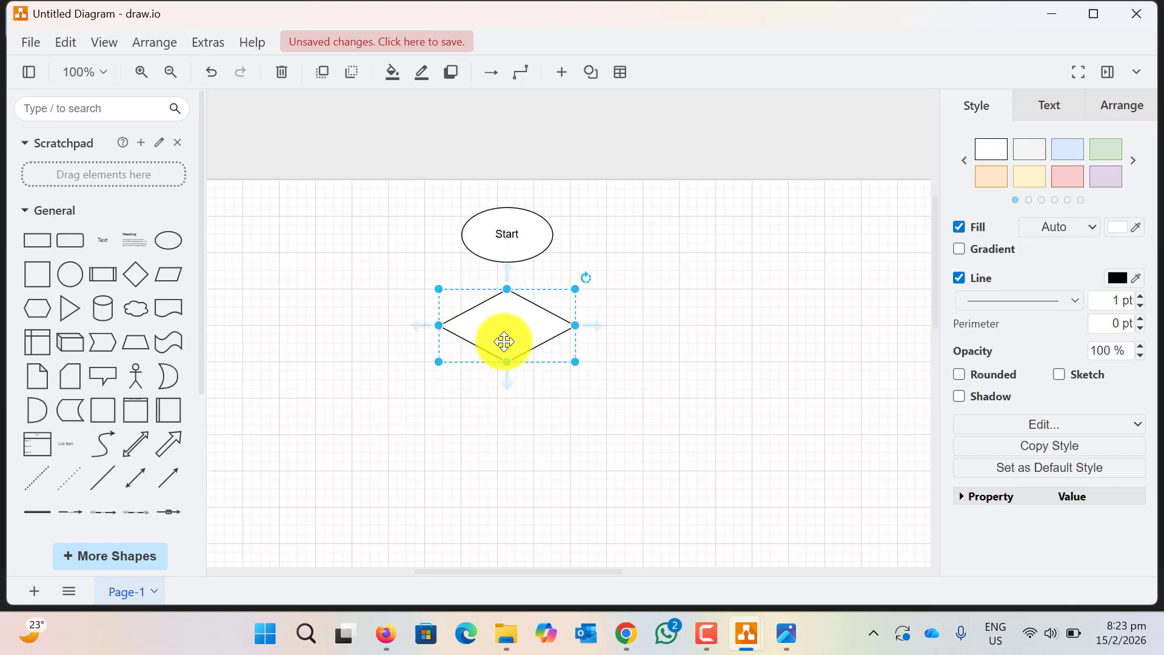
{"action": "key", "text": "alt+Tab"}
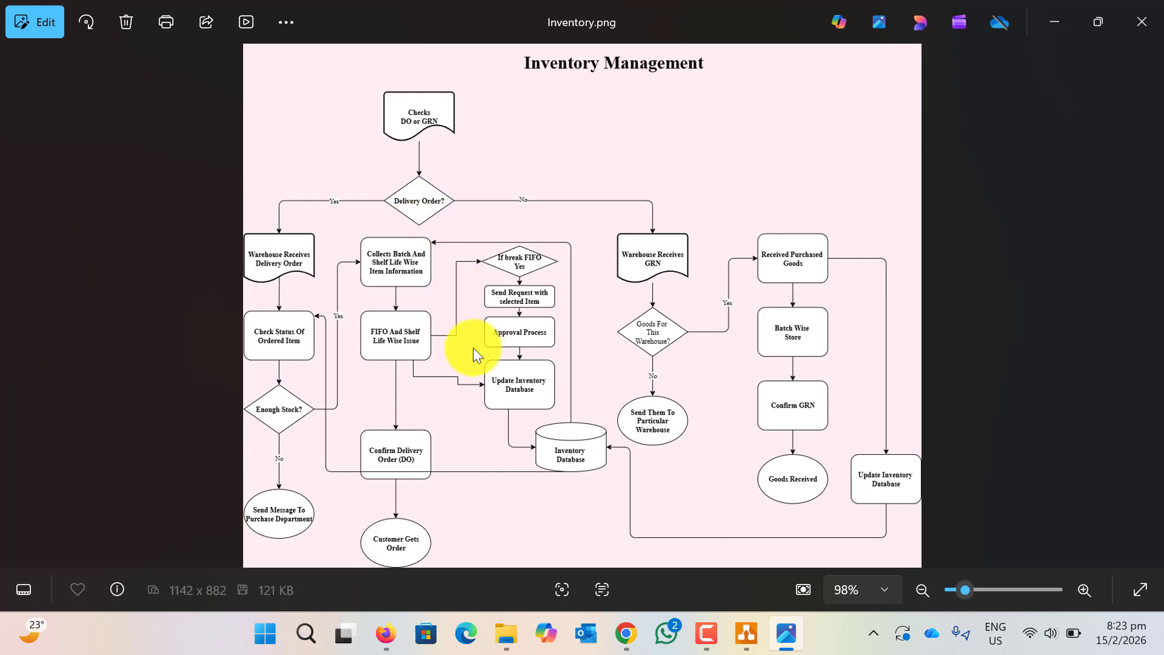
{"action": "key", "text": "alt+Tab"}
Draw an arrow from the diamond up to the "Start" ellipse and check the arrow's line style options
{"action": "left_click_drag", "start_coordinate": [507, 270], "coordinate": [510, 288]}
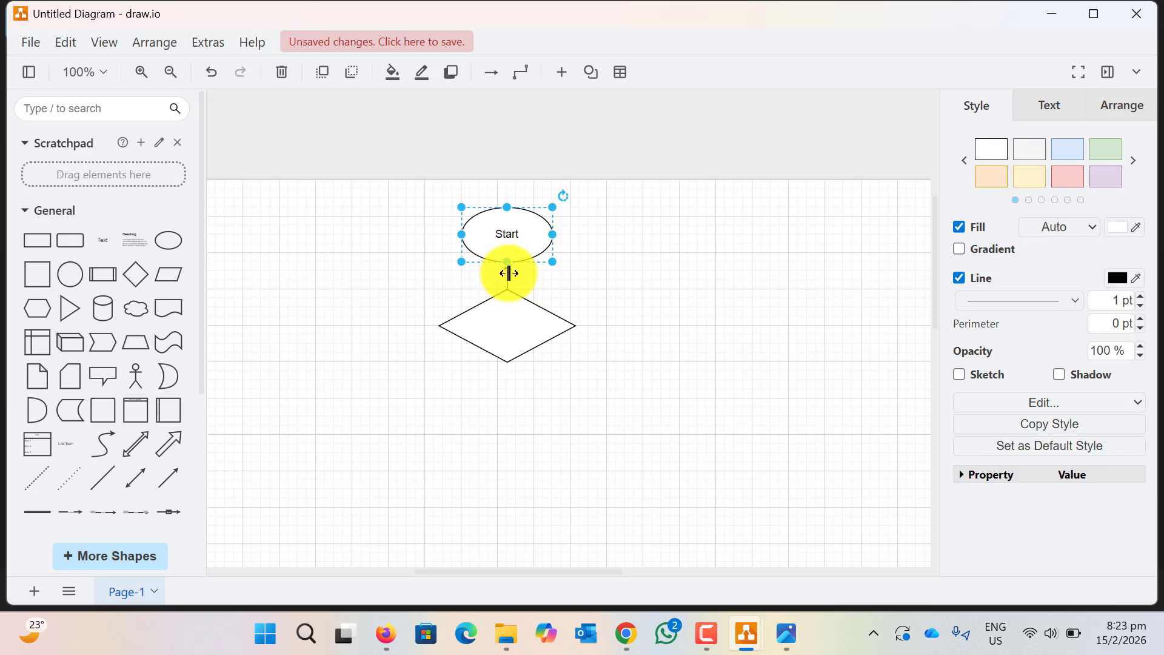
{"action": "left_click", "coordinate": [618, 283]}
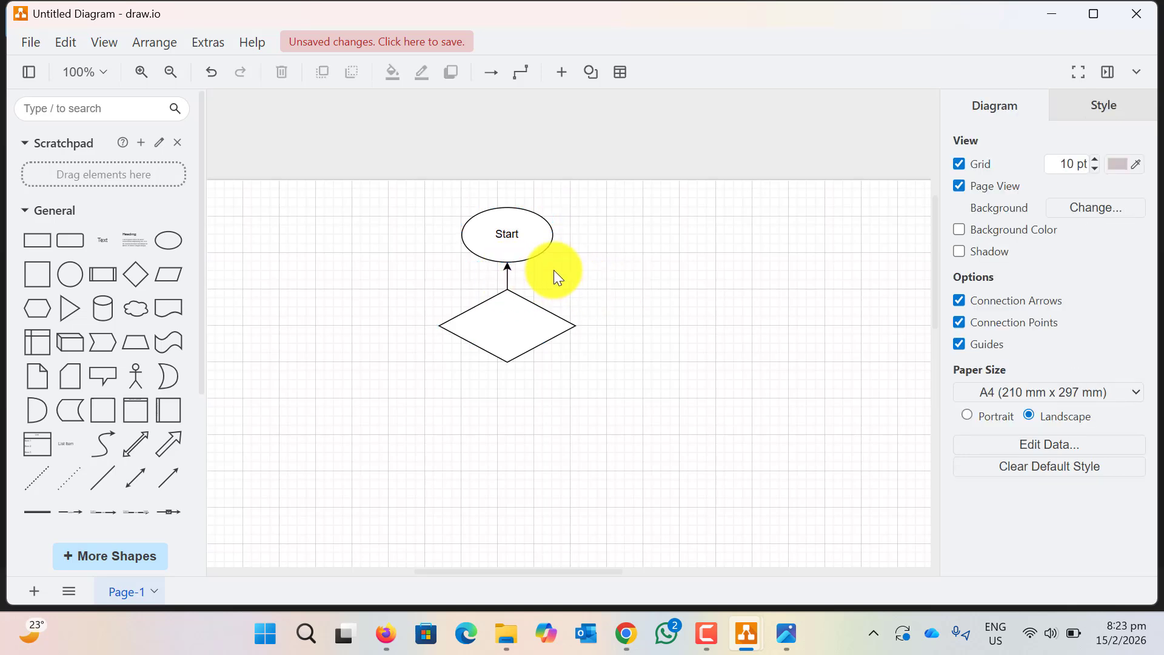
{"action": "left_click", "coordinate": [508, 276]}
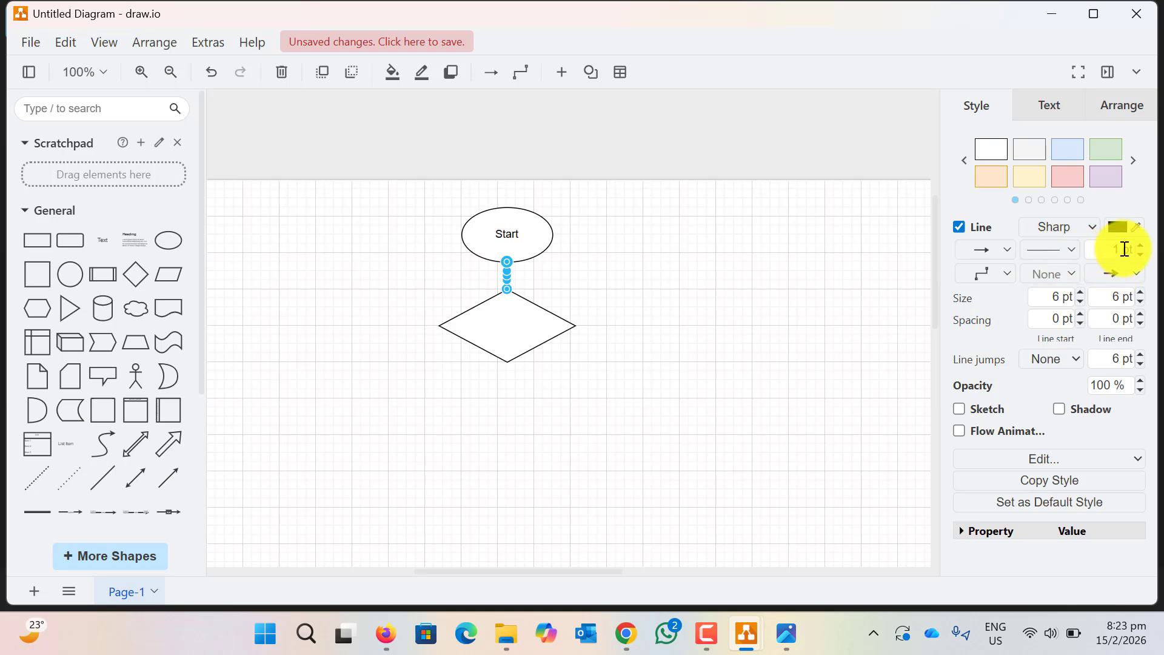
{"action": "left_click", "coordinate": [1094, 229]}
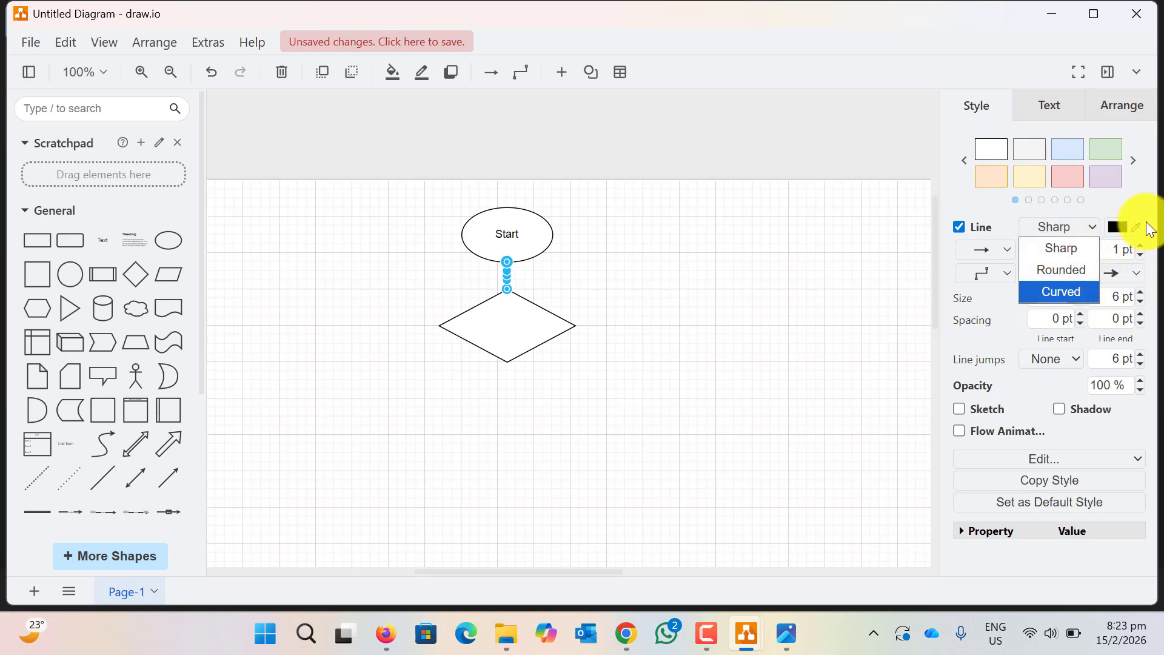
{"action": "left_click", "coordinate": [1143, 185]}
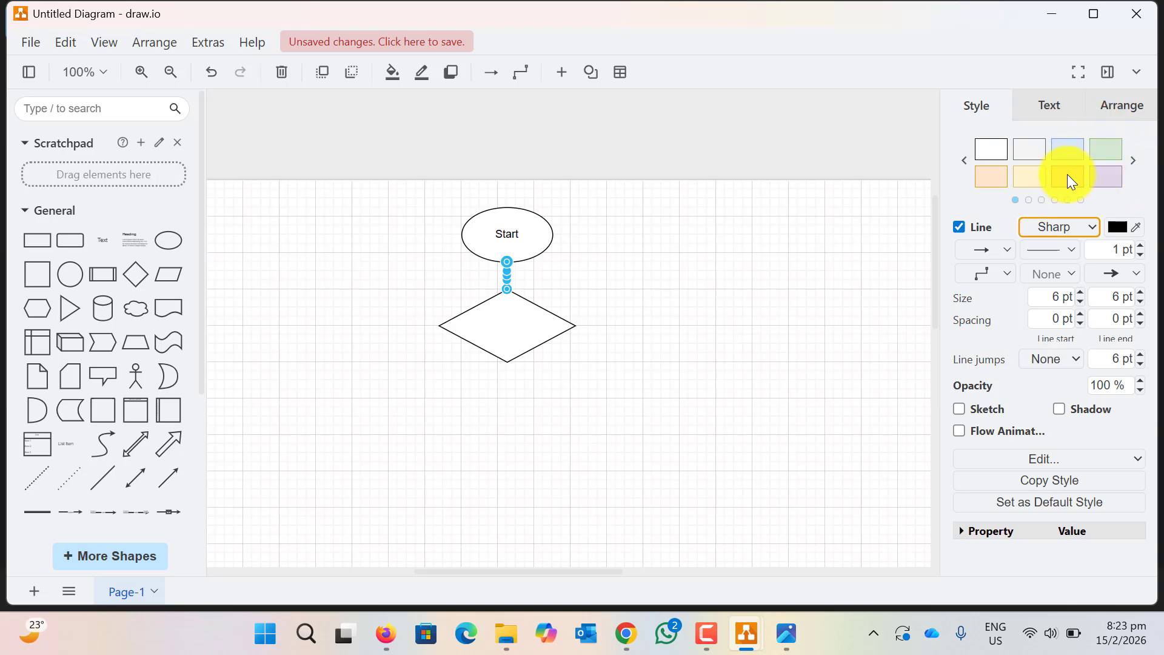
Check the reference flowchart and the shape library, and add a second ellipse centred below the diamond
{"action": "key", "text": "alt+Tab"}
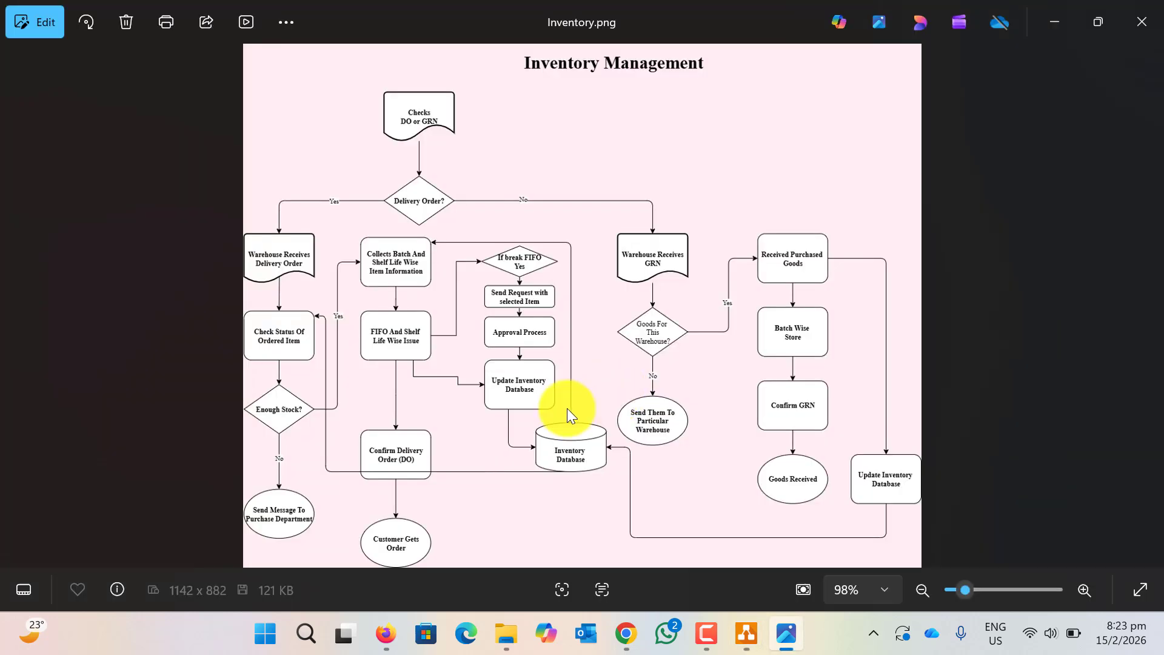
{"action": "key", "text": "alt+Tab"}
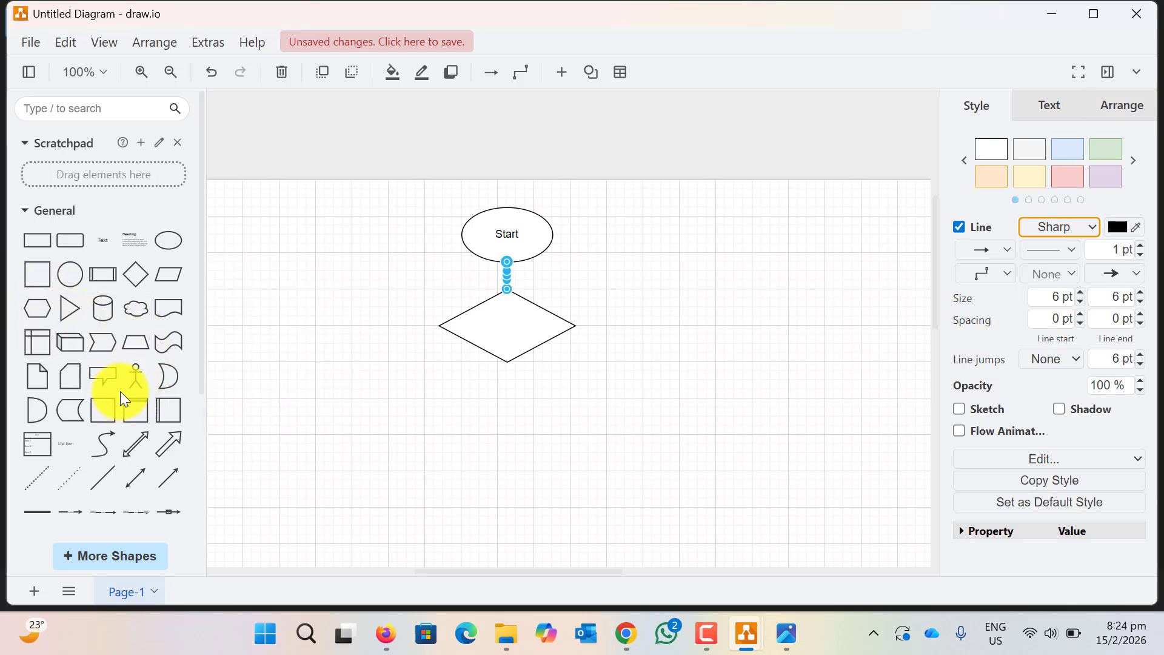
{"action": "scroll", "coordinate": [119, 393], "scroll_direction": "down", "scroll_amount": 2}
{"action": "scroll", "coordinate": [117, 394], "scroll_direction": "down", "scroll_amount": 2}
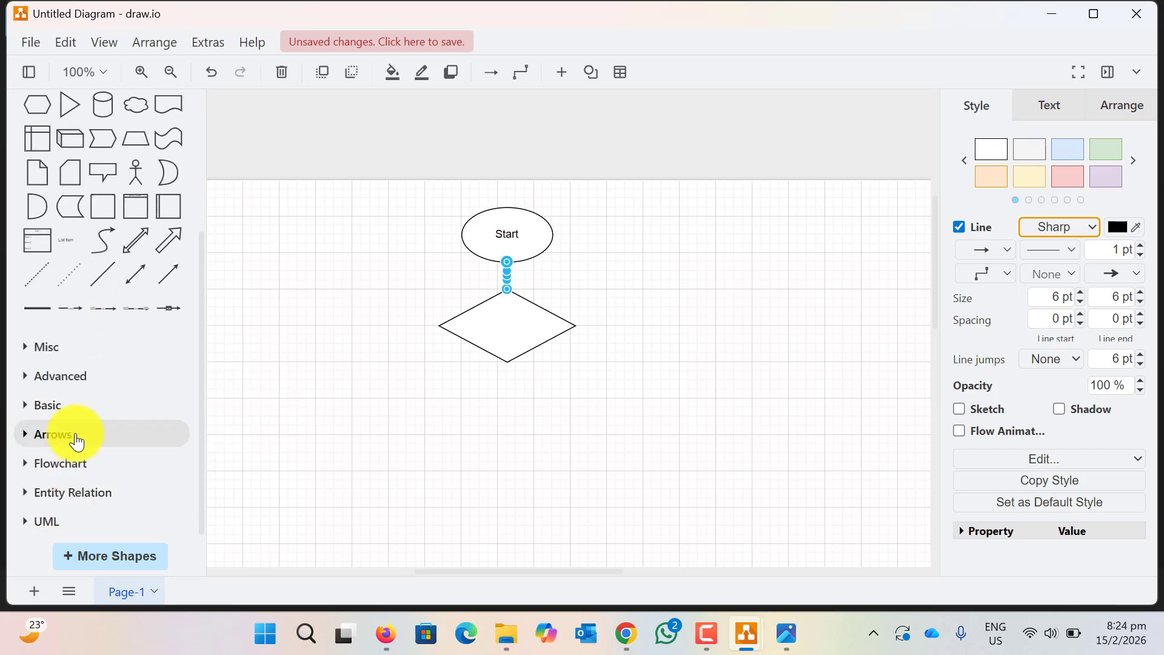
{"action": "scroll", "coordinate": [76, 437], "scroll_direction": "up", "scroll_amount": 4}
{"action": "scroll", "coordinate": [79, 428], "scroll_direction": "down", "scroll_amount": 3}
{"action": "scroll", "coordinate": [78, 431], "scroll_direction": "up", "scroll_amount": 3}
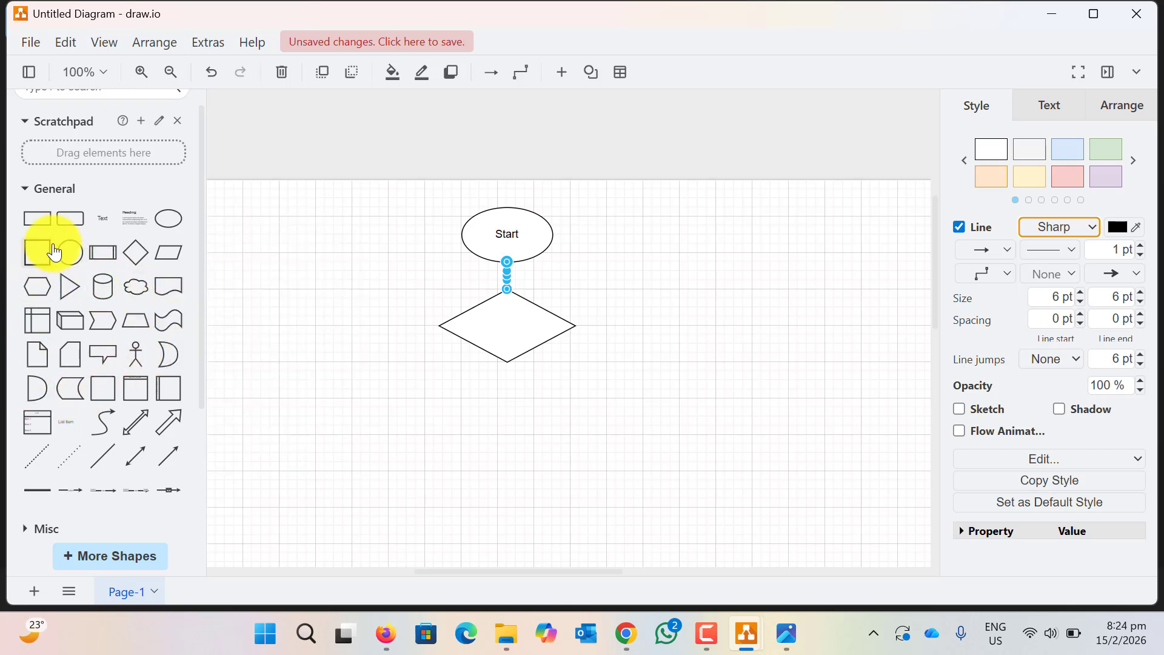
{"action": "scroll", "coordinate": [79, 268], "scroll_direction": "up", "scroll_amount": 1}
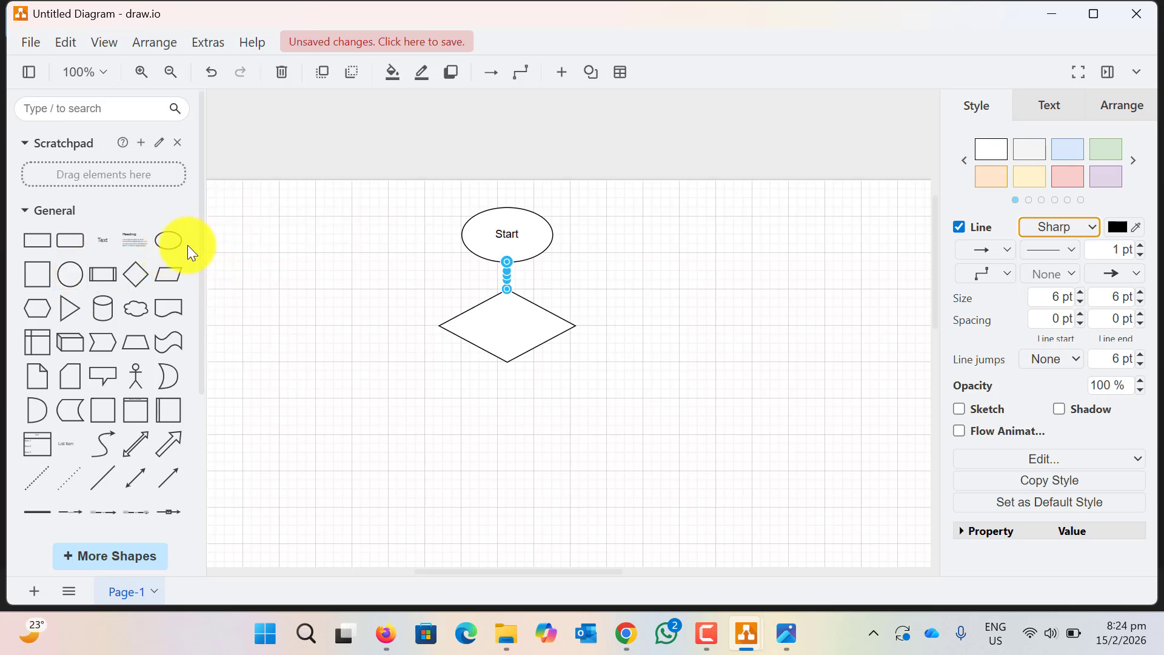
{"action": "left_click", "coordinate": [171, 244]}
{"action": "left_click_drag", "start_coordinate": [618, 353], "coordinate": [528, 429]}
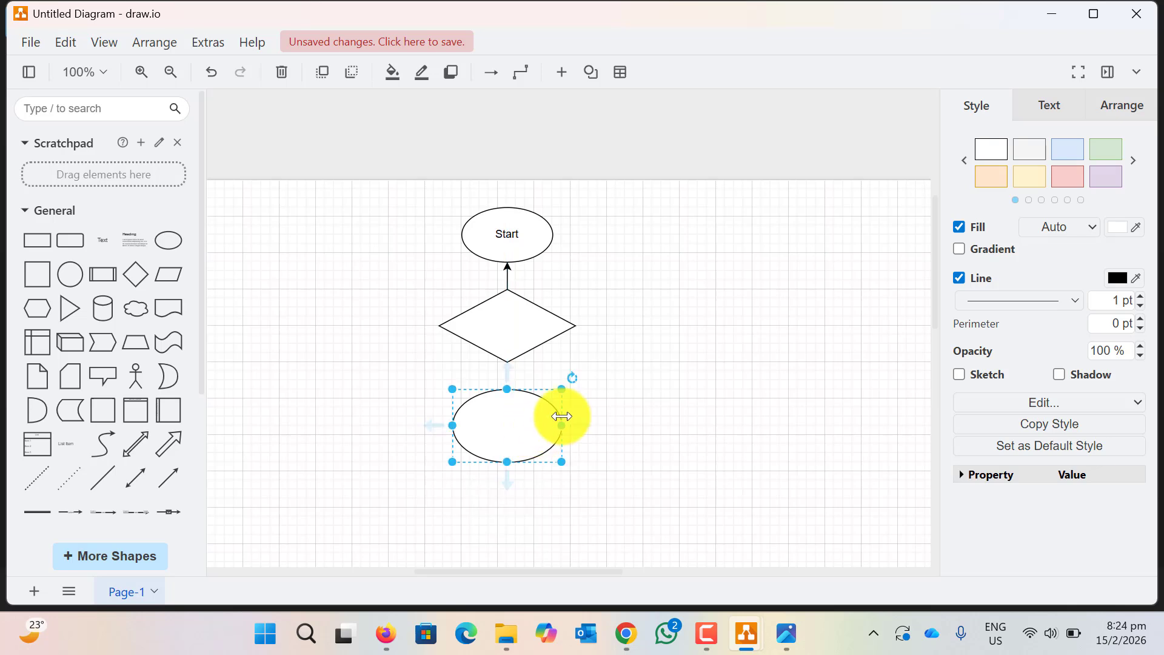
Replace the upward arrow with downward arrows from "Start" to the diamond and from the diamond to the lower ellipse
{"action": "left_click", "coordinate": [516, 274]}
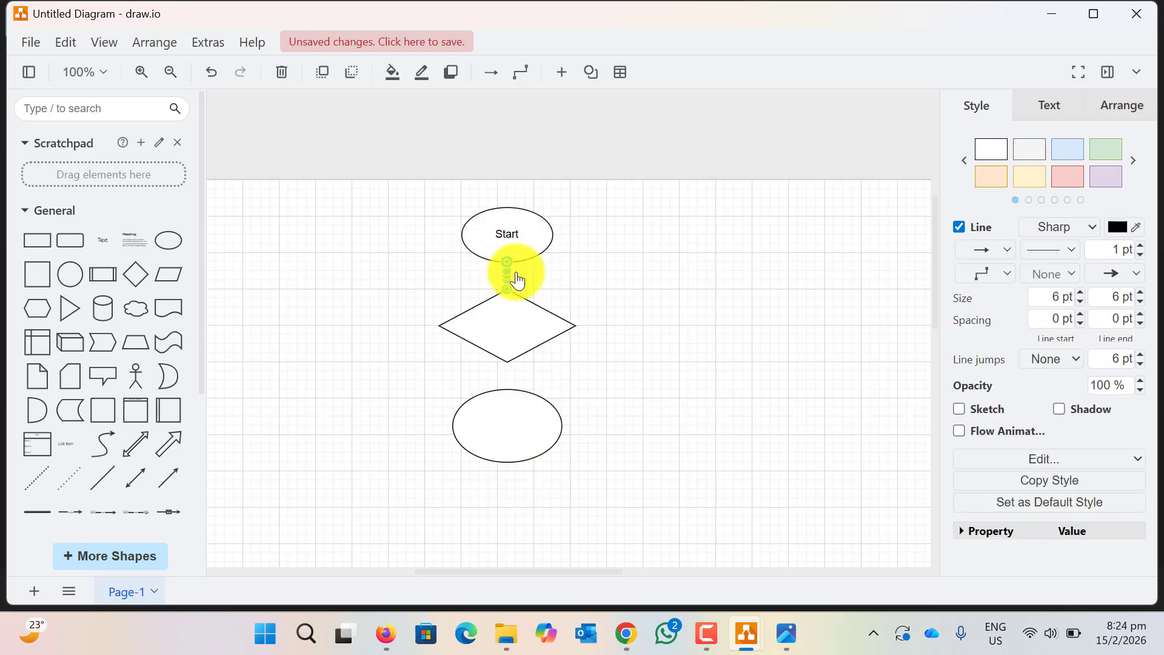
{"action": "left_click", "coordinate": [611, 290]}
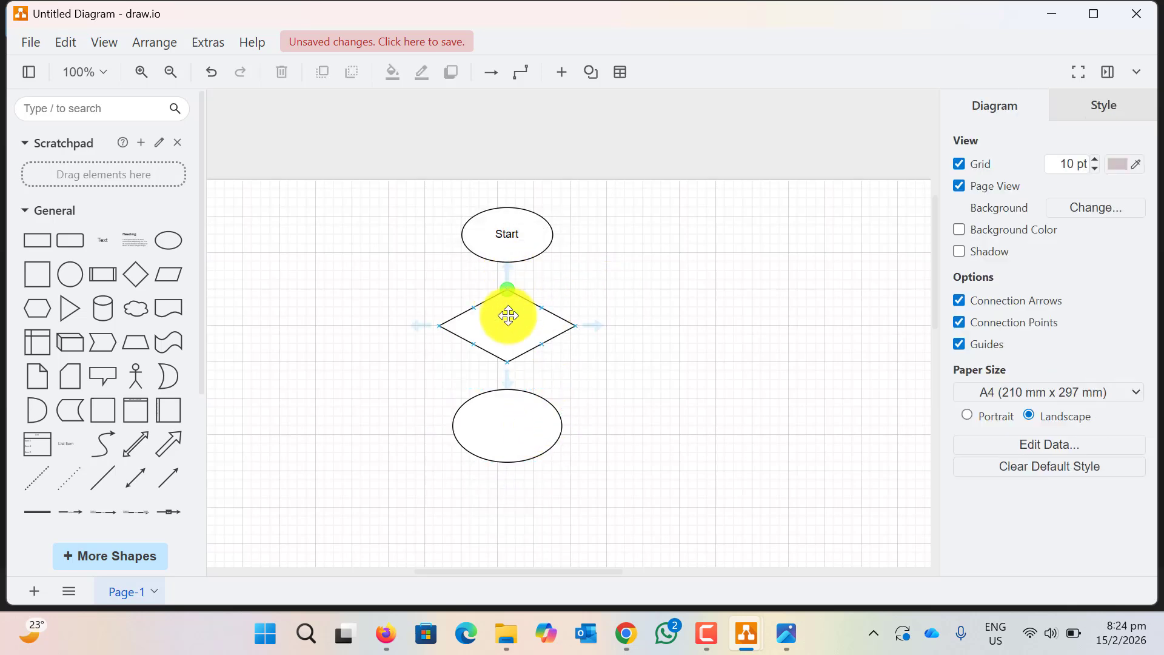
{"action": "left_click", "coordinate": [508, 385]}
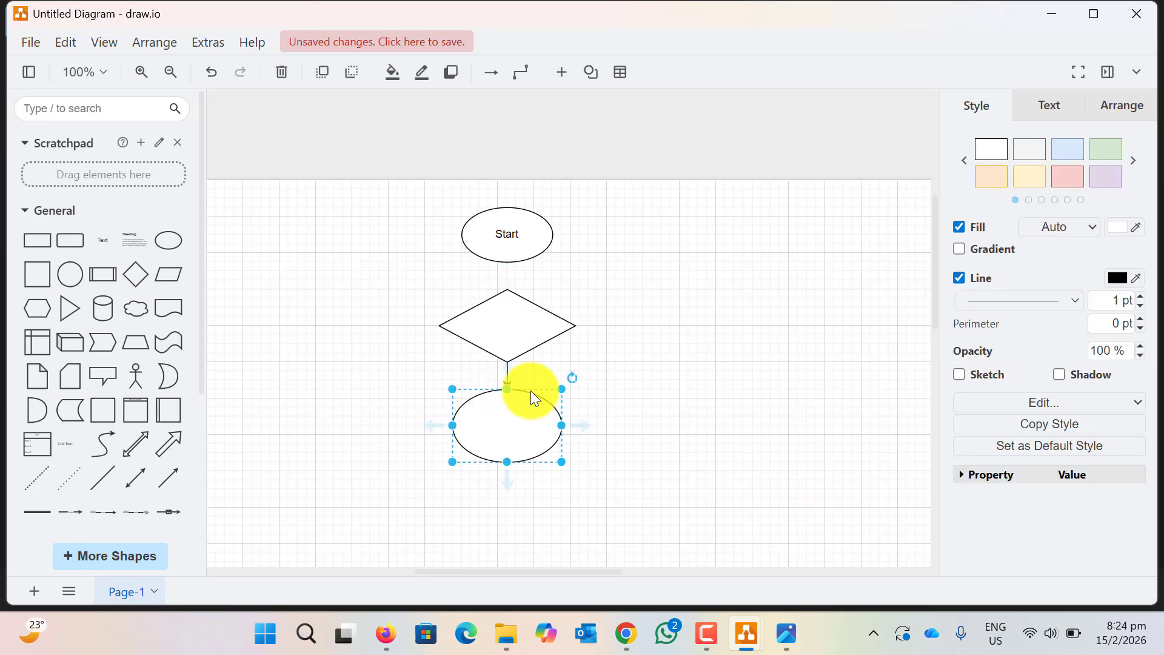
{"action": "left_click", "coordinate": [503, 275]}
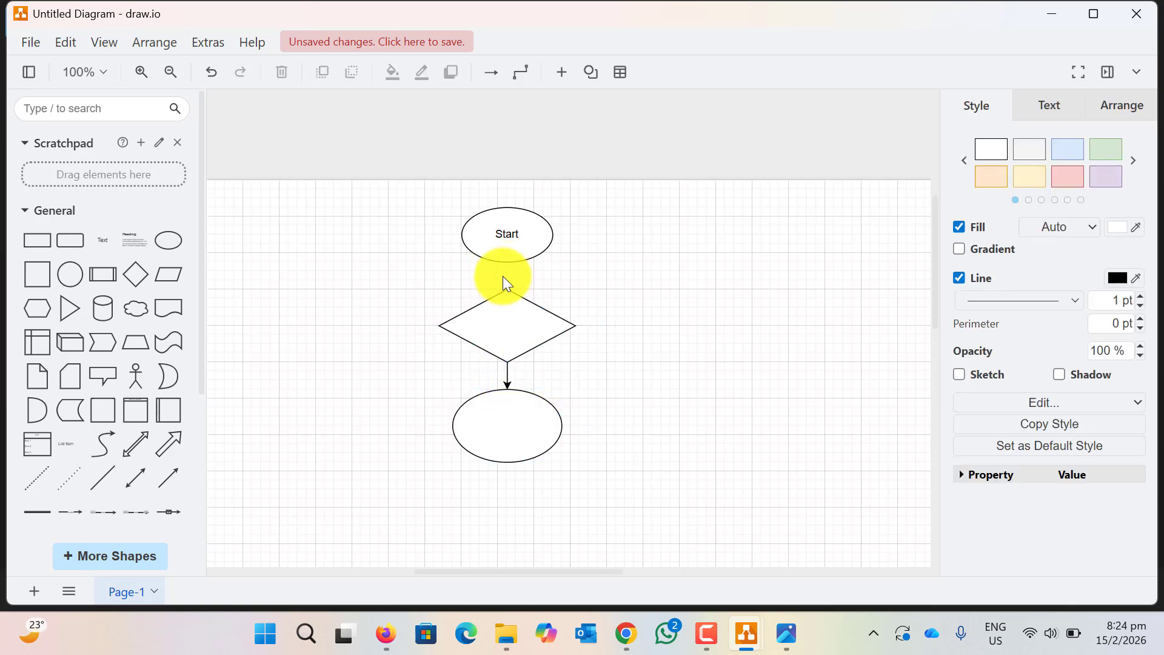
{"action": "left_click", "coordinate": [511, 257]}
{"action": "left_click", "coordinate": [508, 279]}
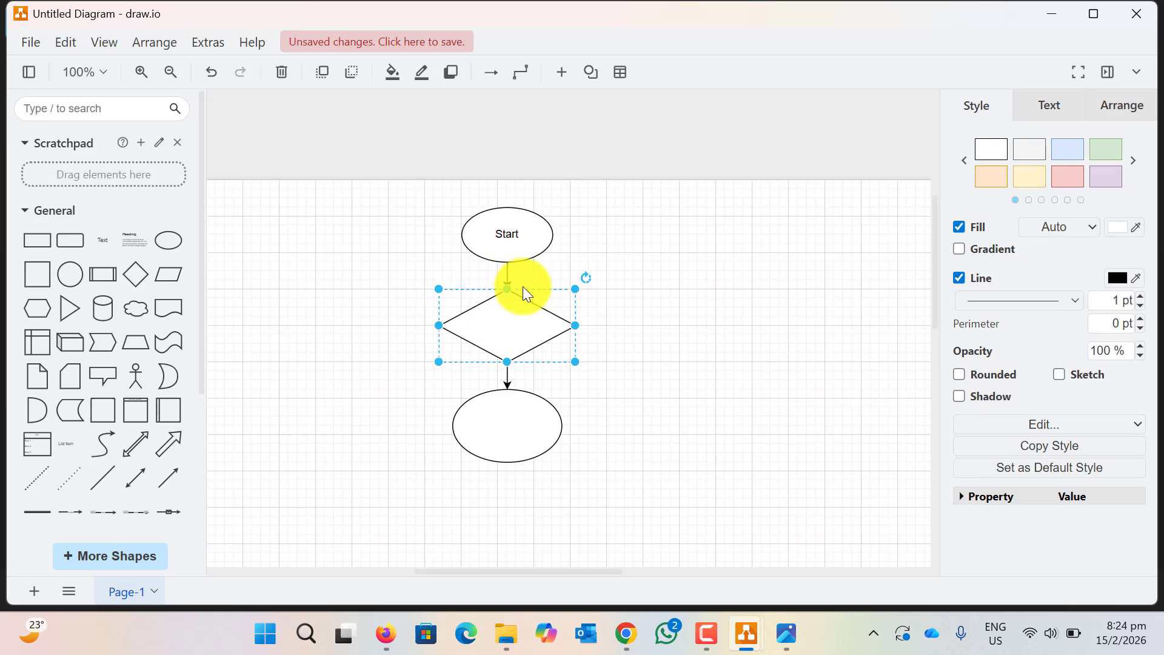
{"action": "left_click", "coordinate": [674, 340]}
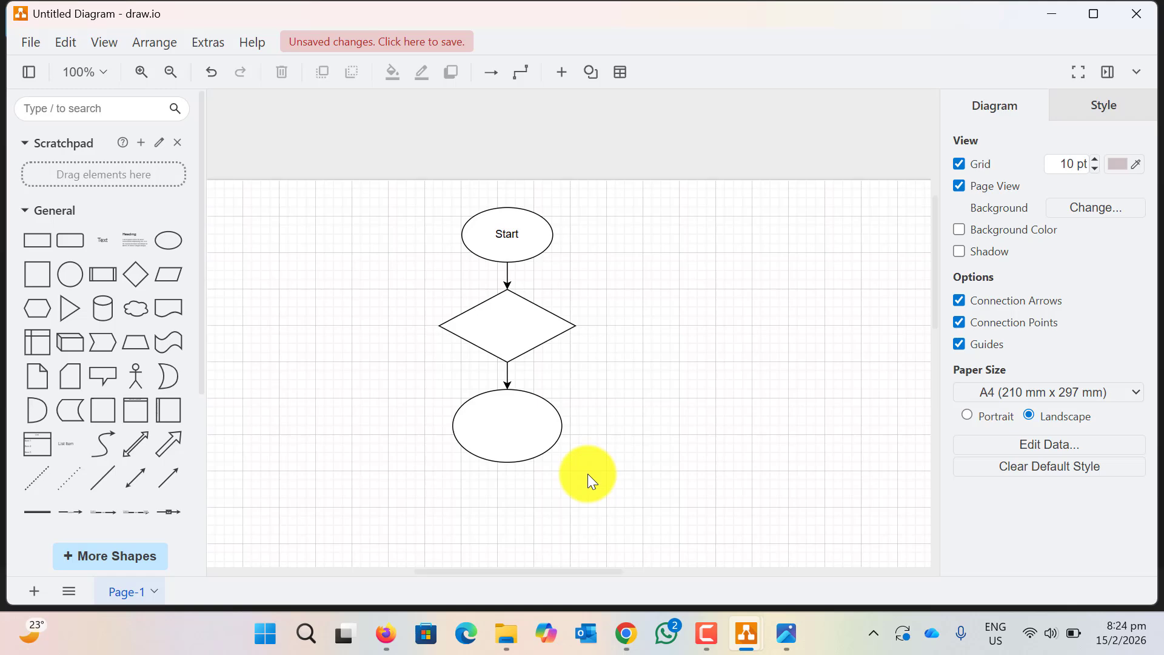
Check the reference flowchart, label the diamond "Yes/No" and label the lower ellipse "End"
{"action": "key", "text": "alt+Tab"}
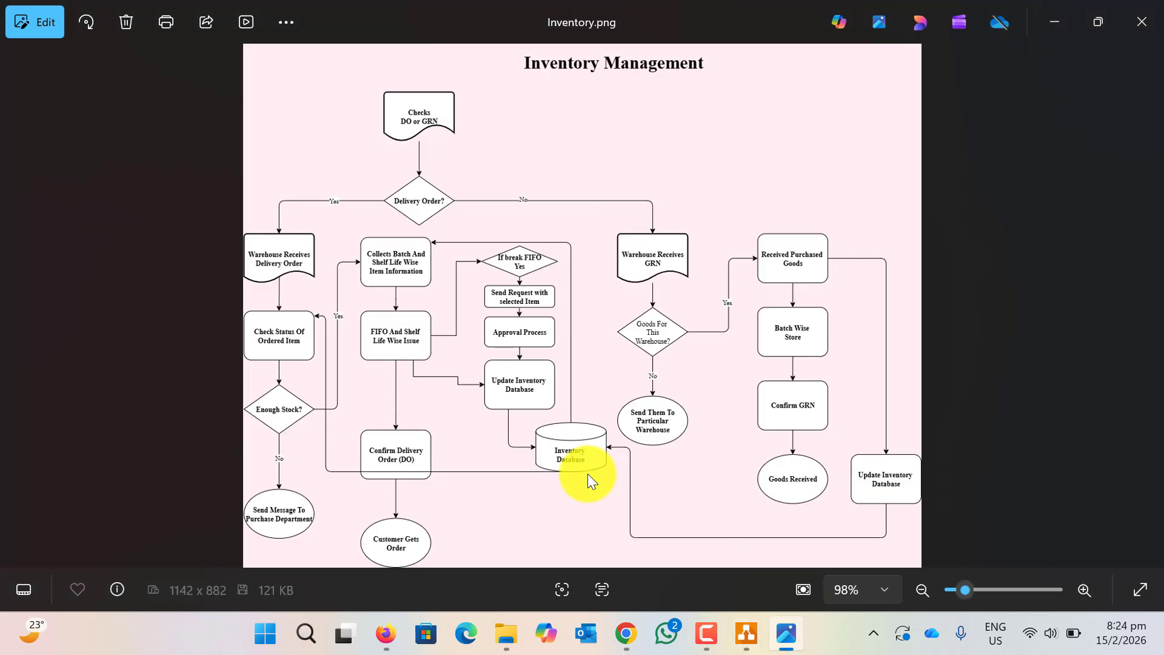
{"action": "key", "text": "alt+Tab"}
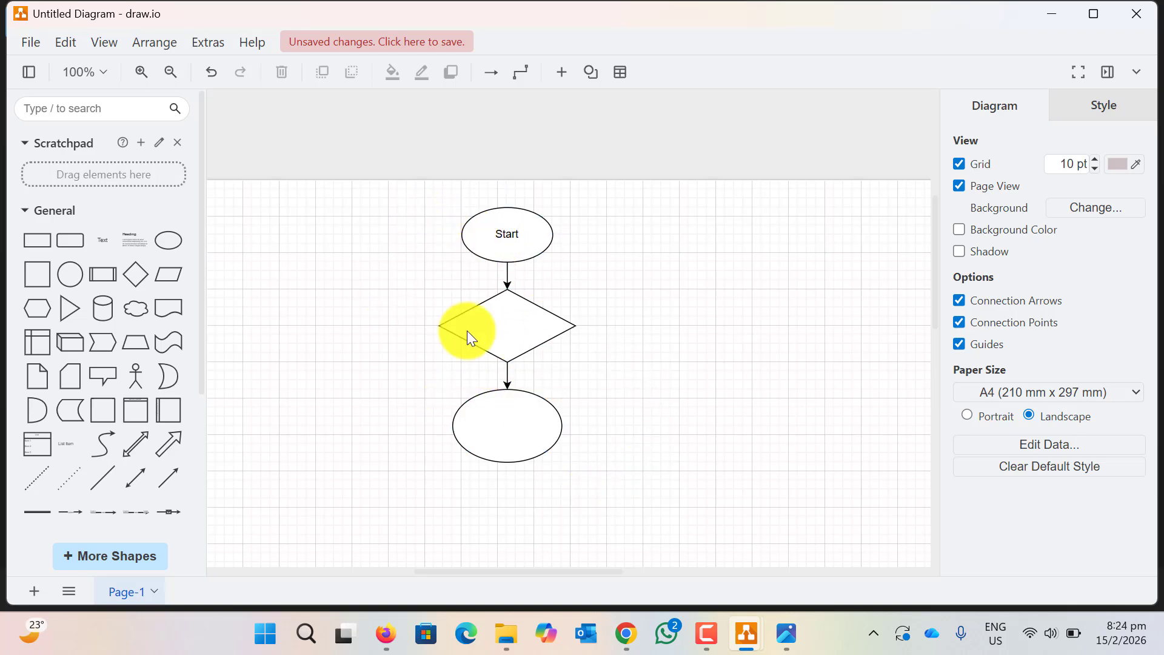
{"action": "double_click", "coordinate": [512, 323]}
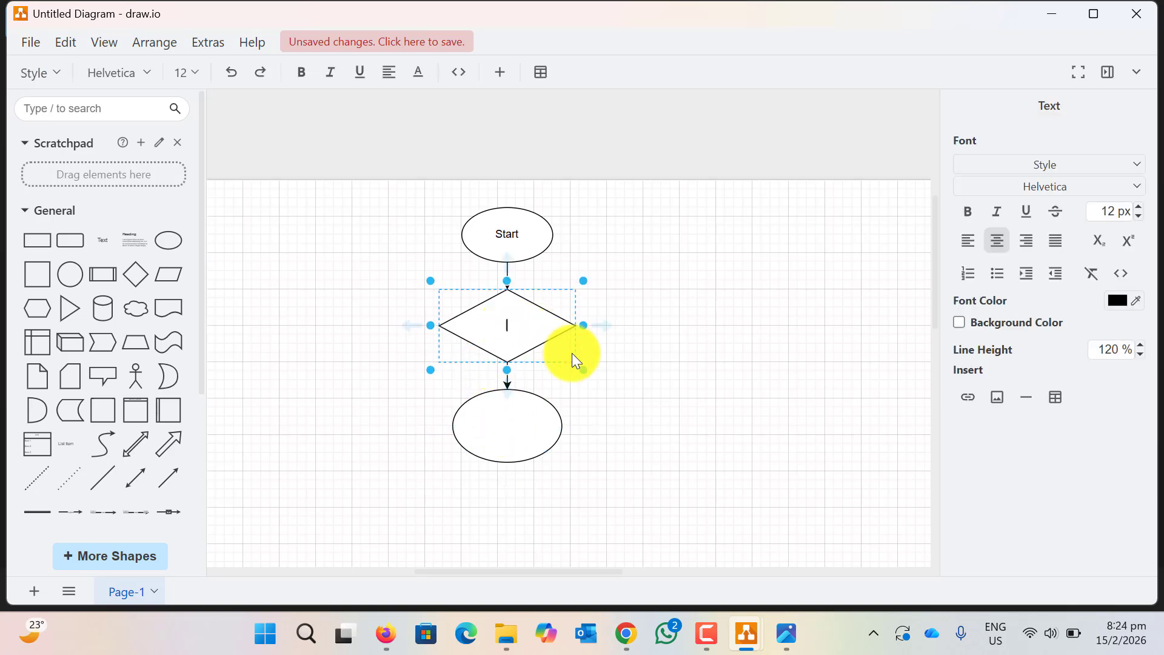
{"action": "type", "text": "Yes/No"}
{"action": "left_click", "coordinate": [507, 434]}
{"action": "double_click", "coordinate": [517, 434]}
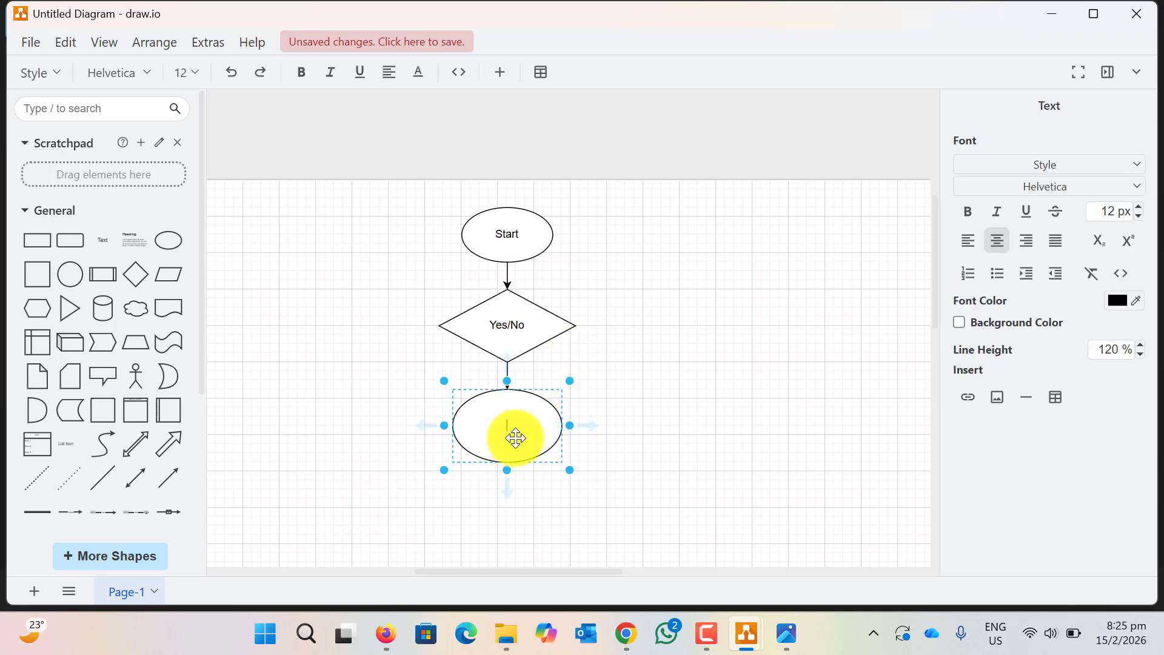
{"action": "type", "text": "End"}
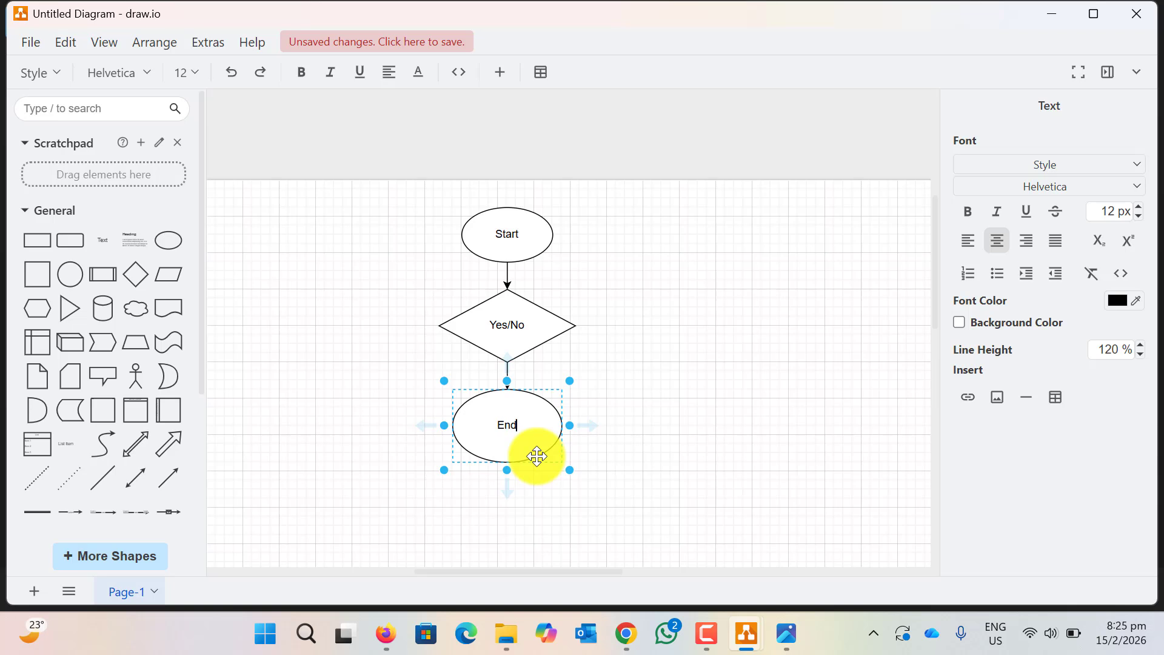
{"action": "left_click", "coordinate": [646, 370]}
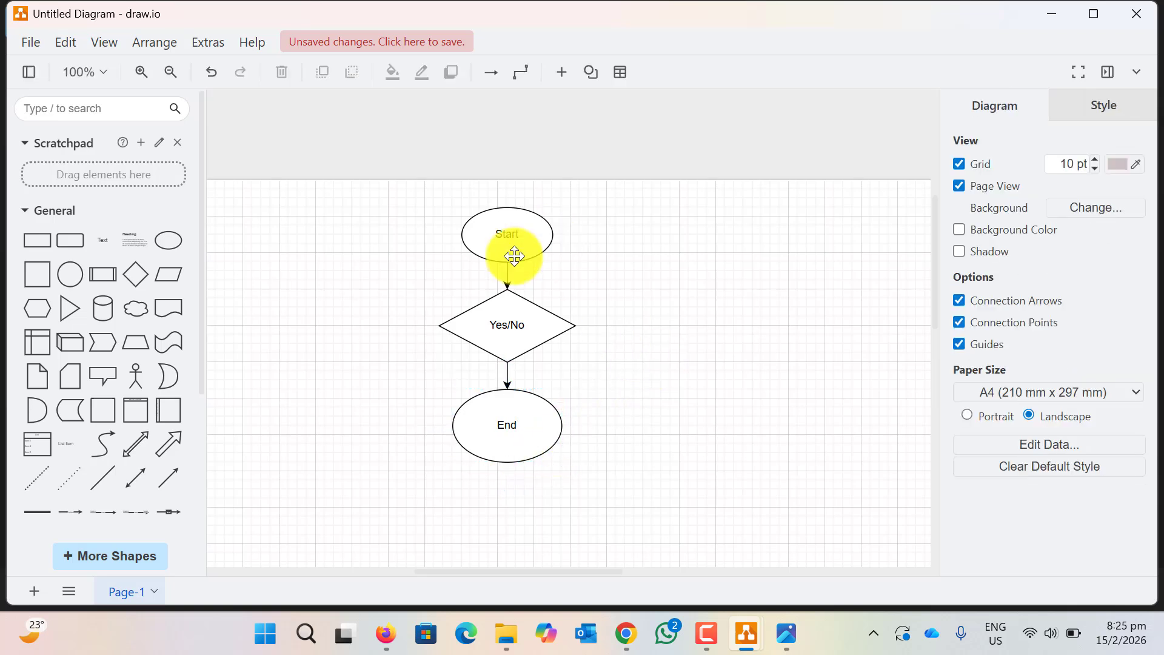
Examine the shape library categories, the extent of the page and the available paper sizes
{"action": "scroll", "coordinate": [118, 479], "scroll_direction": "down", "scroll_amount": 4}
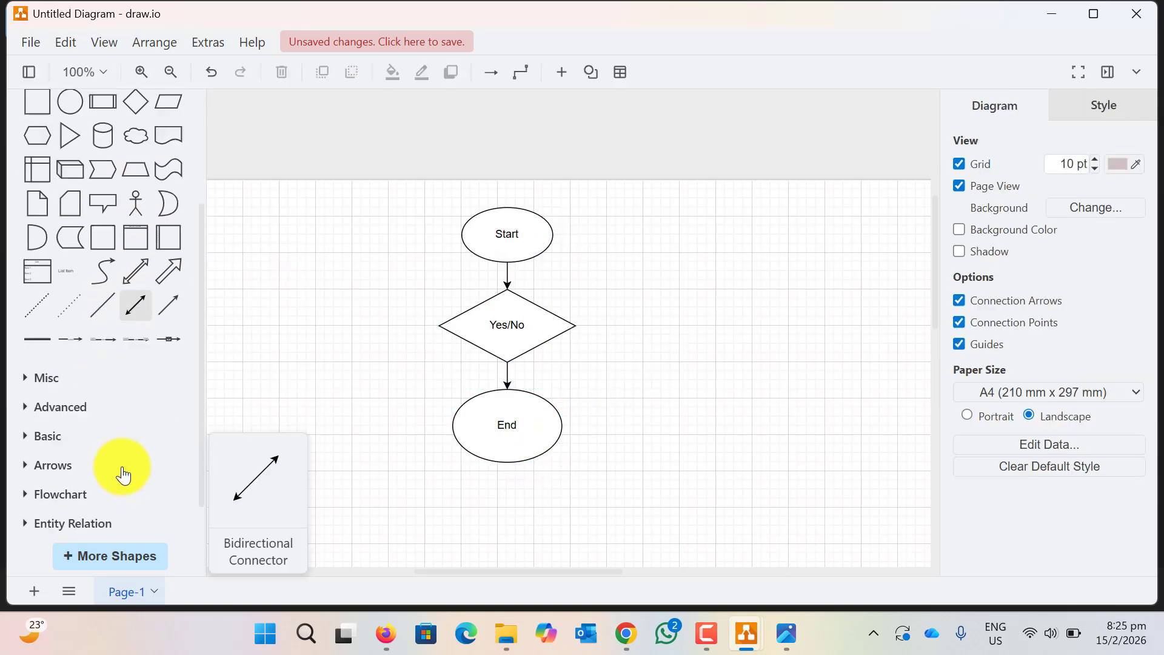
{"action": "left_click", "coordinate": [80, 493]}
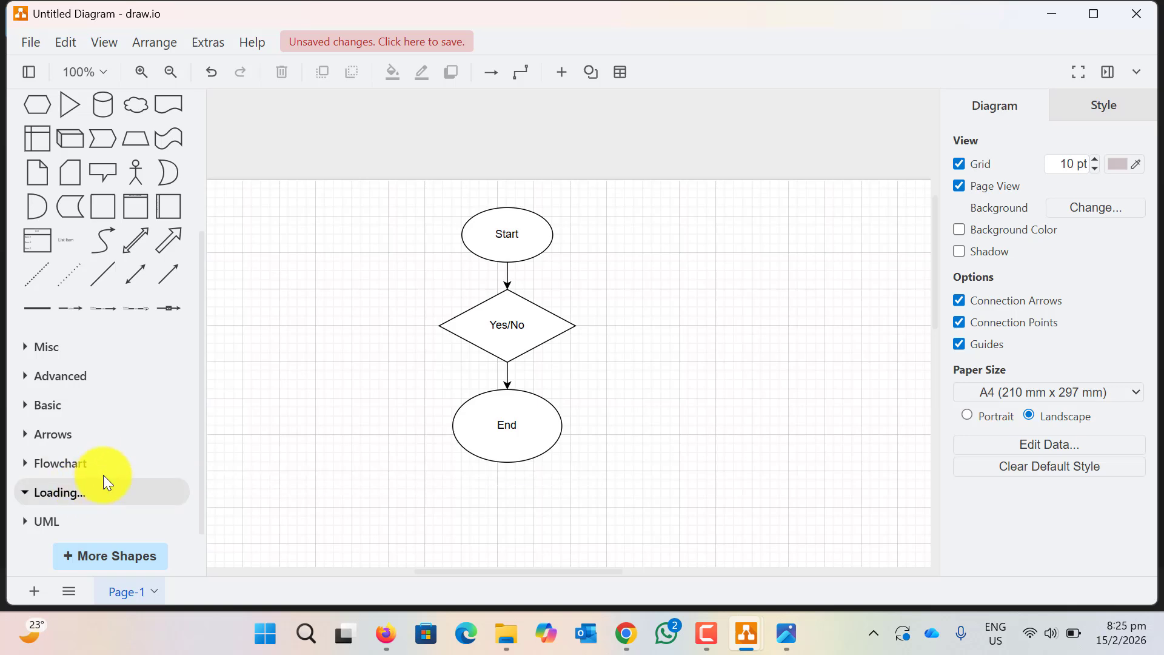
{"action": "scroll", "coordinate": [489, 343], "scroll_direction": "up", "scroll_amount": 3}
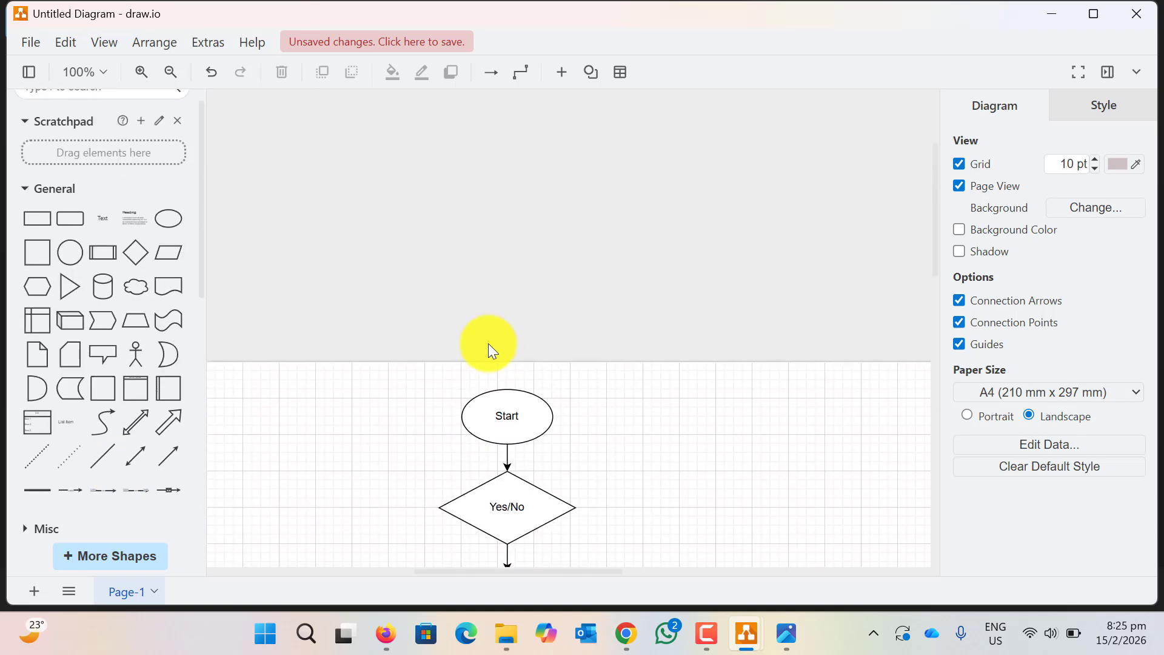
{"action": "scroll", "coordinate": [523, 457], "scroll_direction": "down", "scroll_amount": 5}
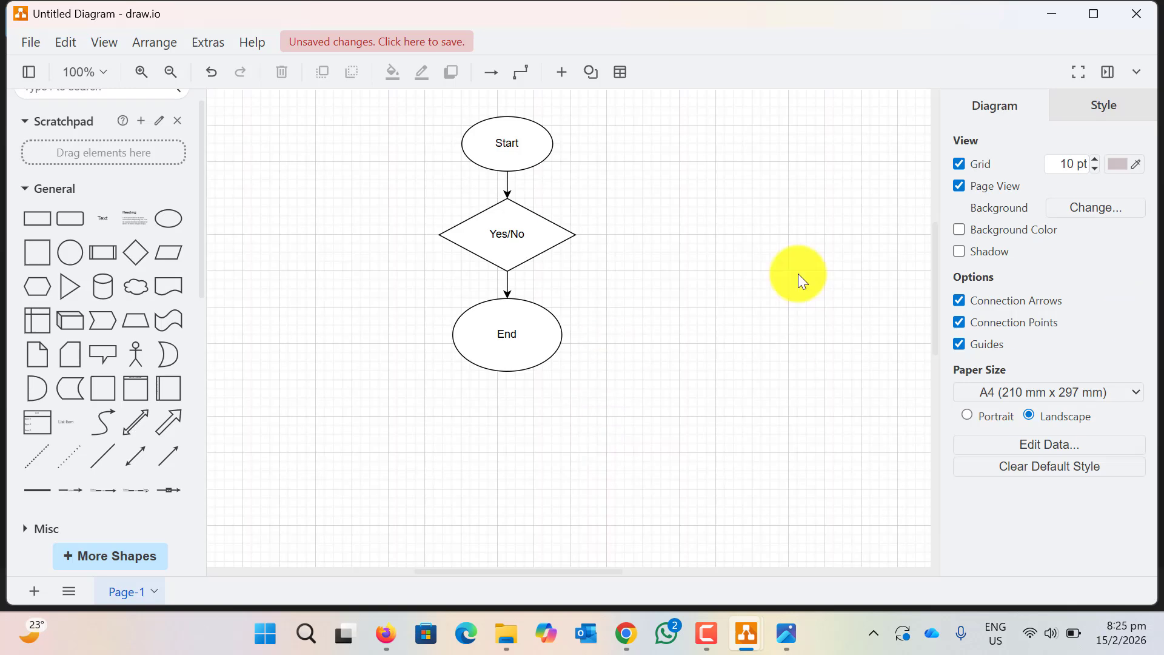
{"action": "scroll", "coordinate": [542, 410], "scroll_direction": "up", "scroll_amount": 3}
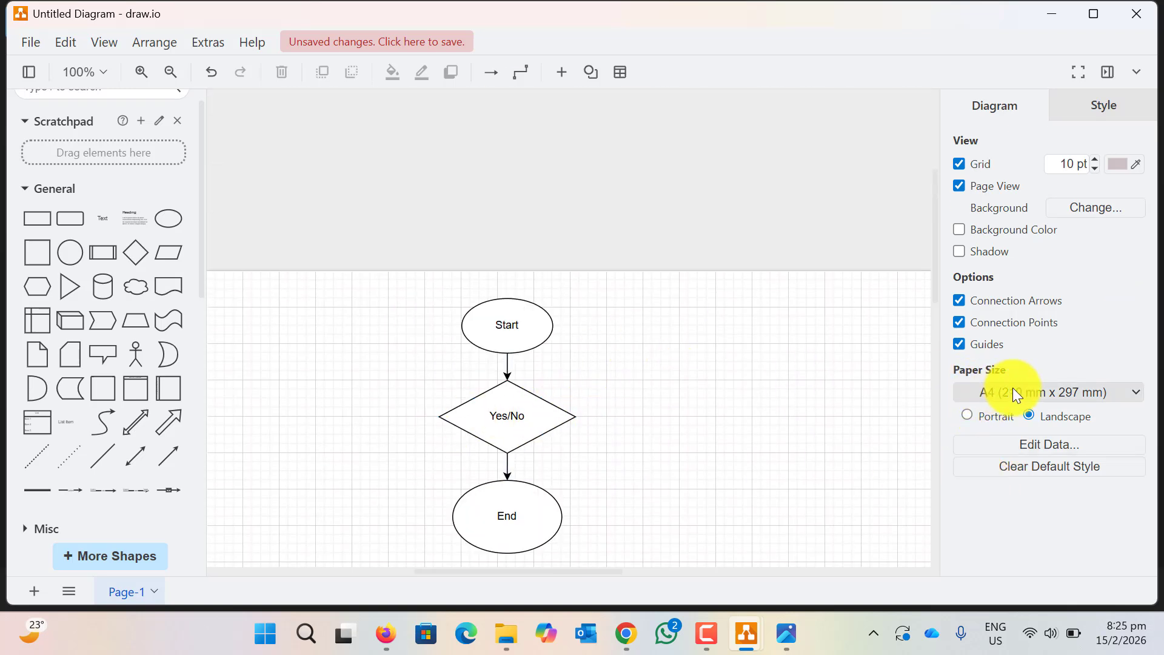
{"action": "left_click", "coordinate": [1122, 391]}
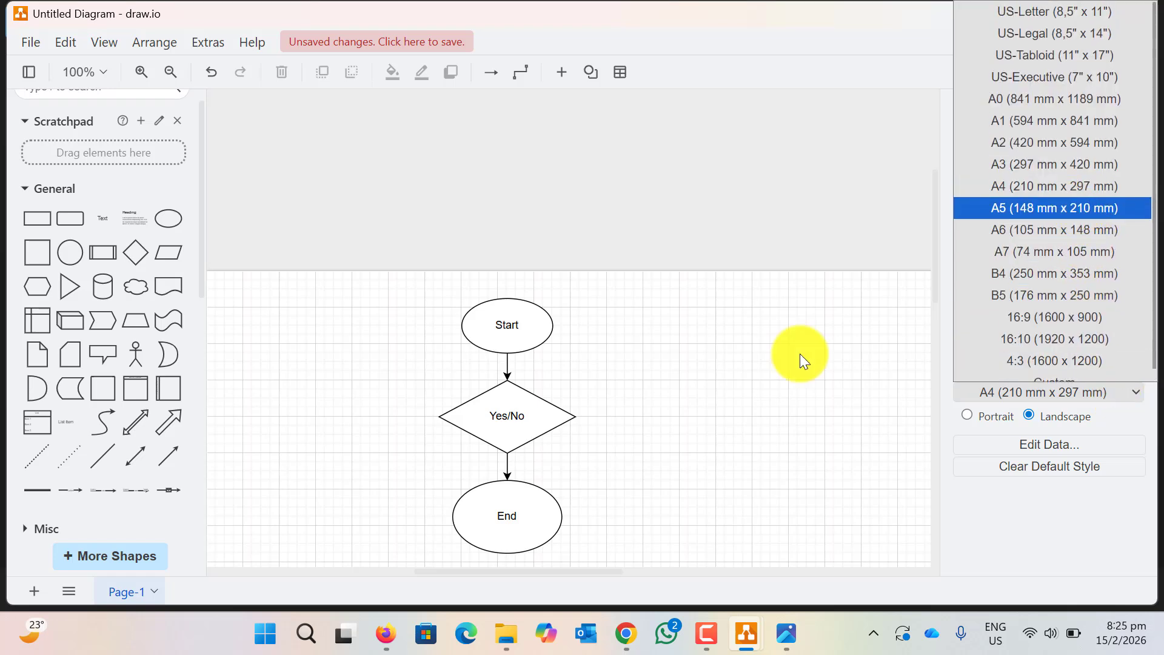
{"action": "scroll", "coordinate": [766, 361], "scroll_direction": "down", "scroll_amount": 5}
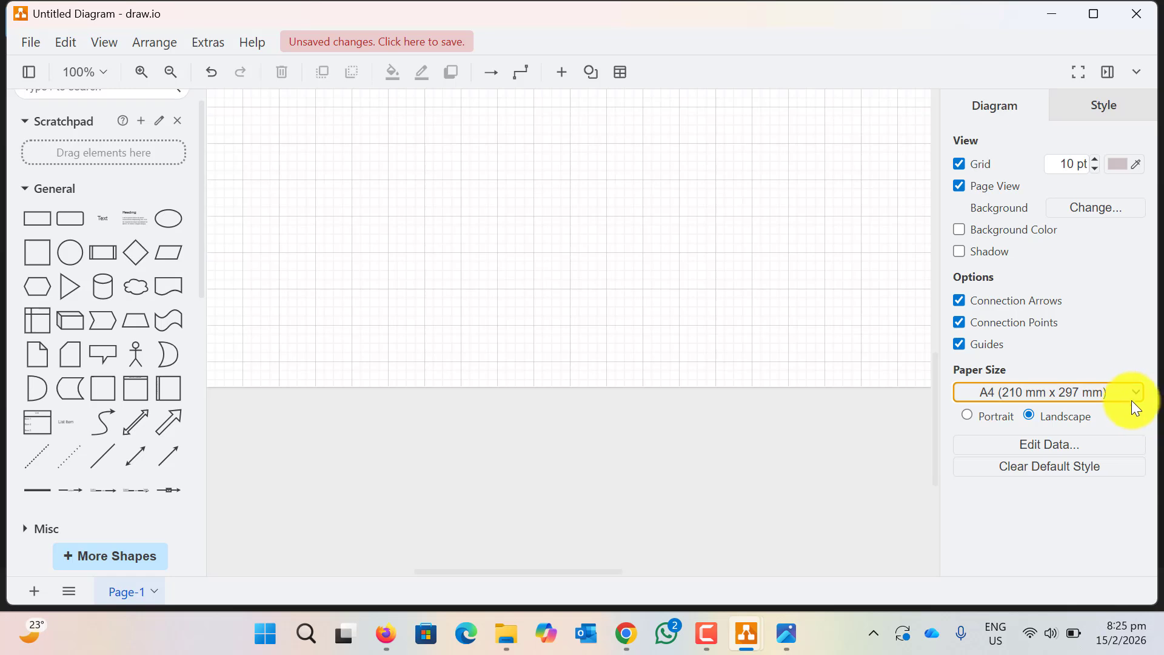
Reselect A4 (210 mm x 297 mm) as the paper size and examine the page extent around the flowchart
{"action": "left_click", "coordinate": [1125, 392]}
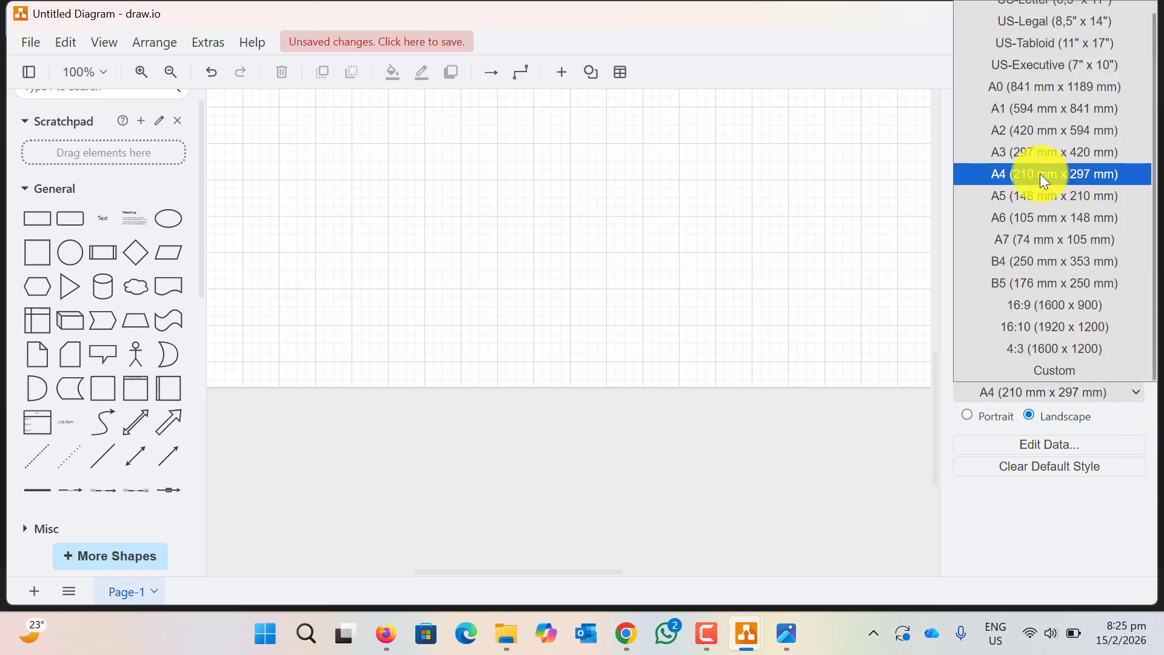
{"action": "left_click", "coordinate": [1039, 173]}
{"action": "scroll", "coordinate": [779, 335], "scroll_direction": "up", "scroll_amount": 7}
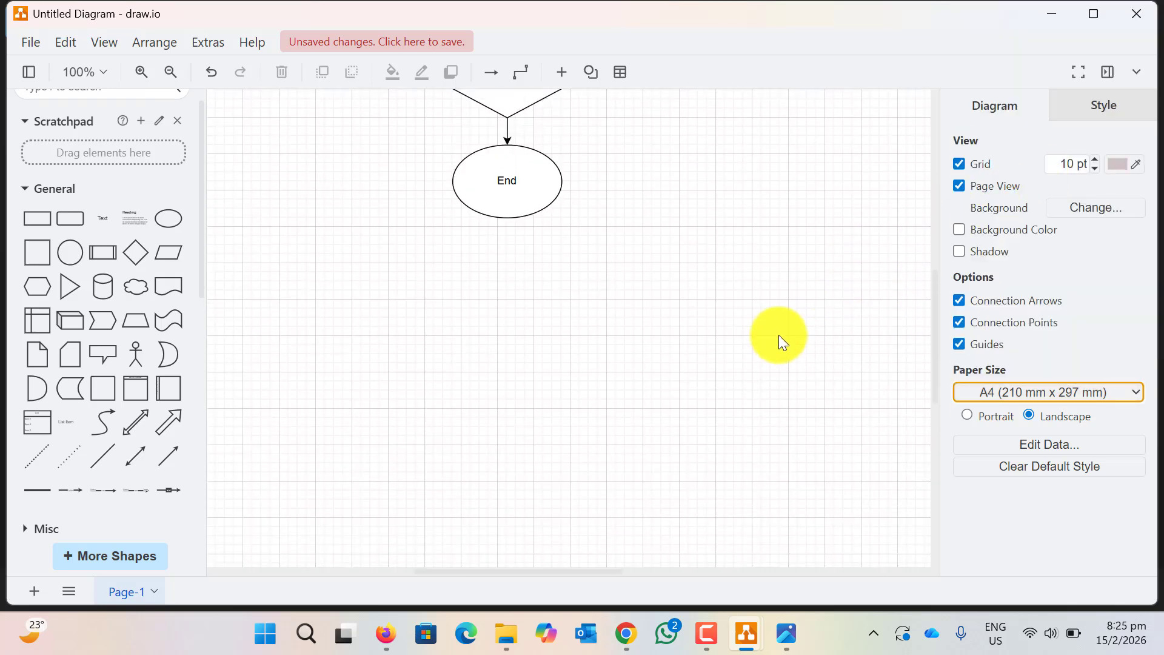
{"action": "scroll", "coordinate": [778, 334], "scroll_direction": "down", "scroll_amount": 8}
{"action": "scroll", "coordinate": [779, 335], "scroll_direction": "up", "scroll_amount": 5}
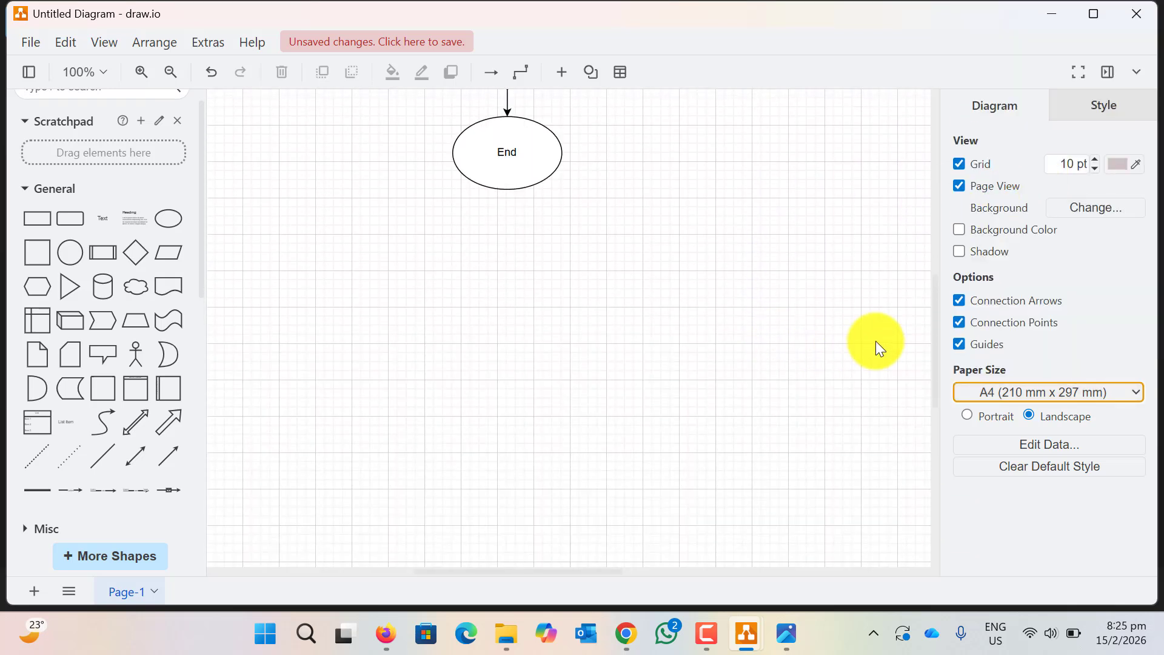
{"action": "left_click", "coordinate": [1104, 397]}
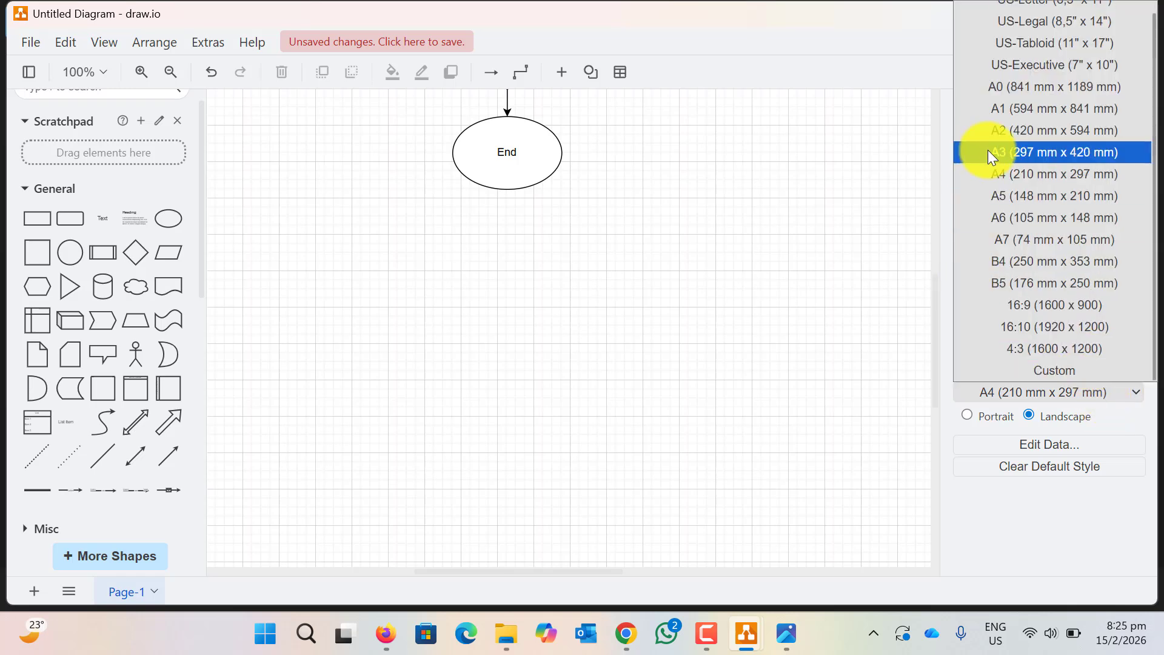
{"action": "scroll", "coordinate": [1018, 182], "scroll_direction": "up", "scroll_amount": 1}
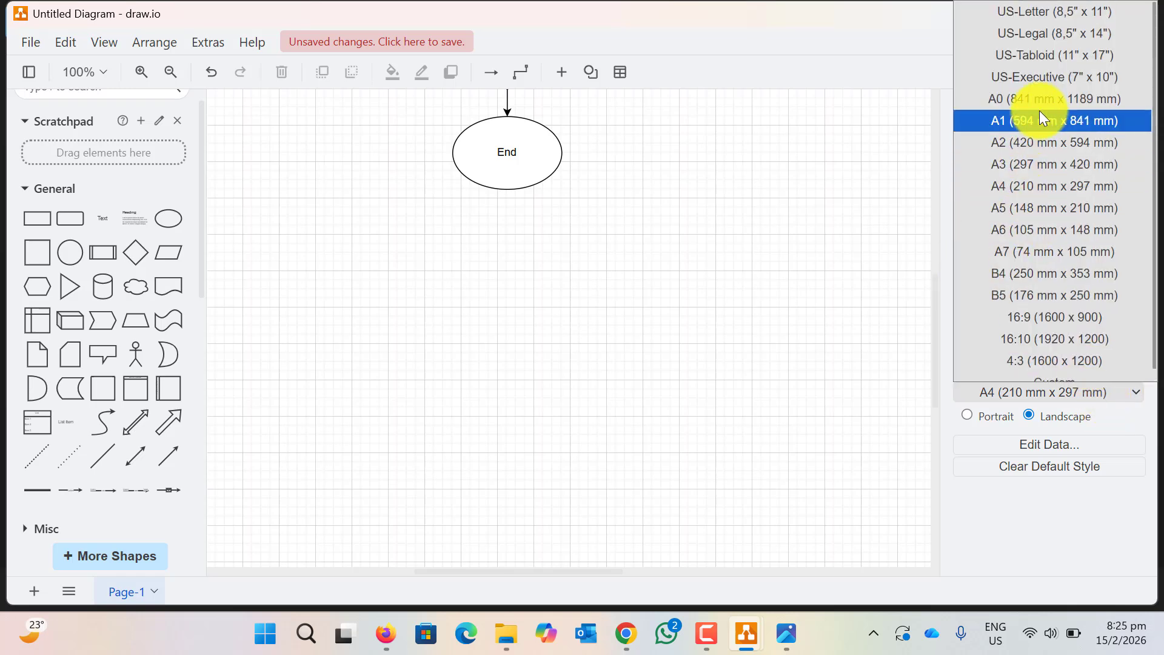
{"action": "left_click", "coordinate": [1038, 186]}
{"action": "scroll", "coordinate": [783, 303], "scroll_direction": "up", "scroll_amount": 4}
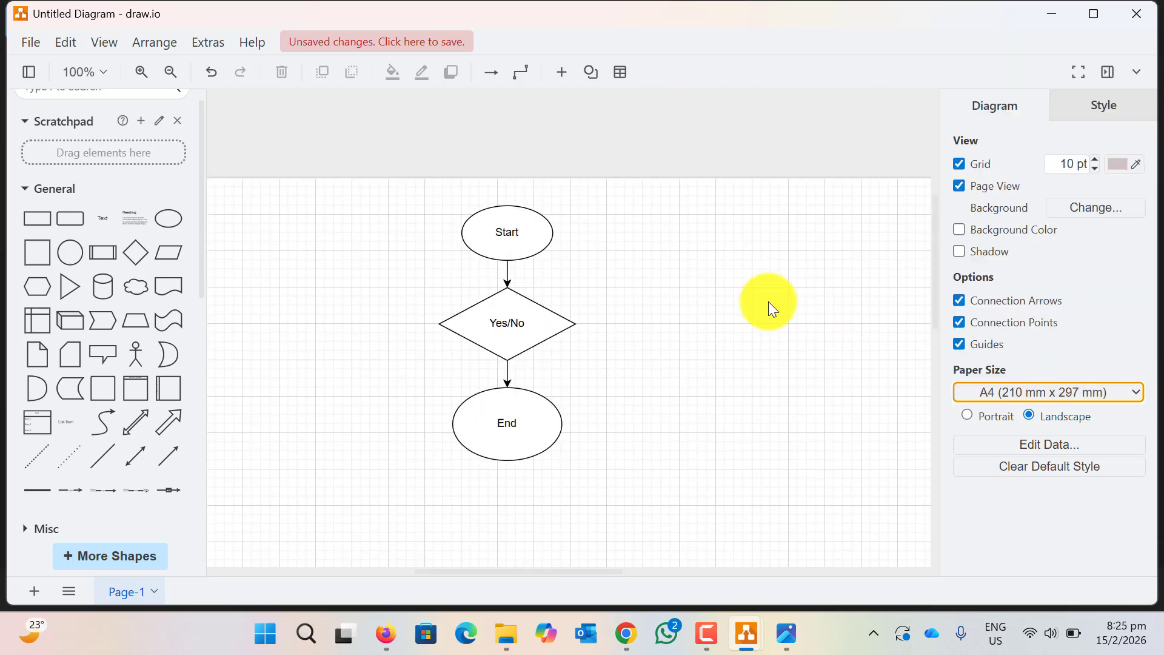
{"action": "scroll", "coordinate": [728, 376], "scroll_direction": "down", "scroll_amount": 6}
{"action": "left_click_drag", "start_coordinate": [457, 565], "coordinate": [564, 525]}
{"action": "scroll", "coordinate": [577, 522], "scroll_direction": "up", "scroll_amount": 10}
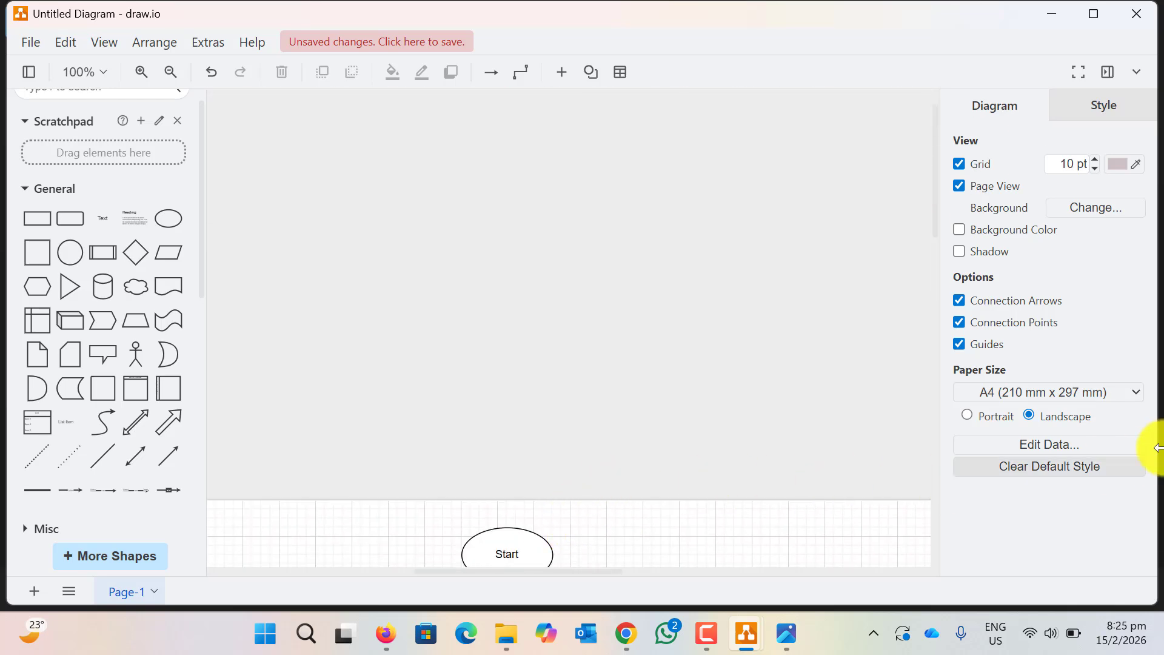
Switch the paper size to Custom and open the page width for editing
{"action": "left_click", "coordinate": [1070, 400]}
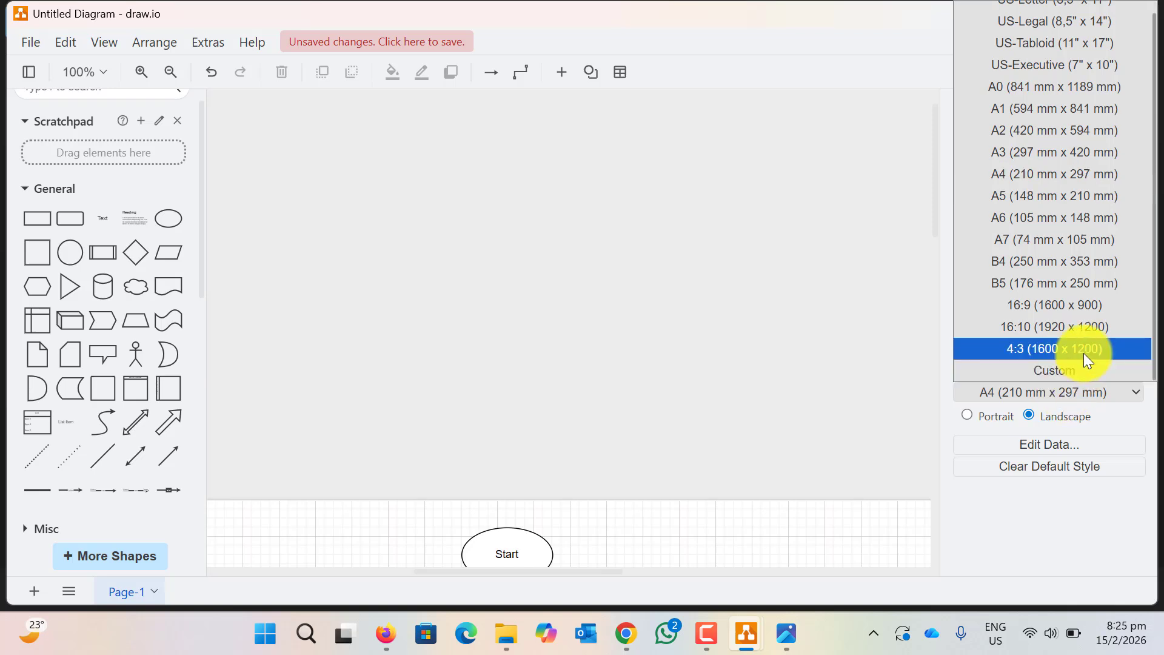
{"action": "left_click", "coordinate": [1060, 370]}
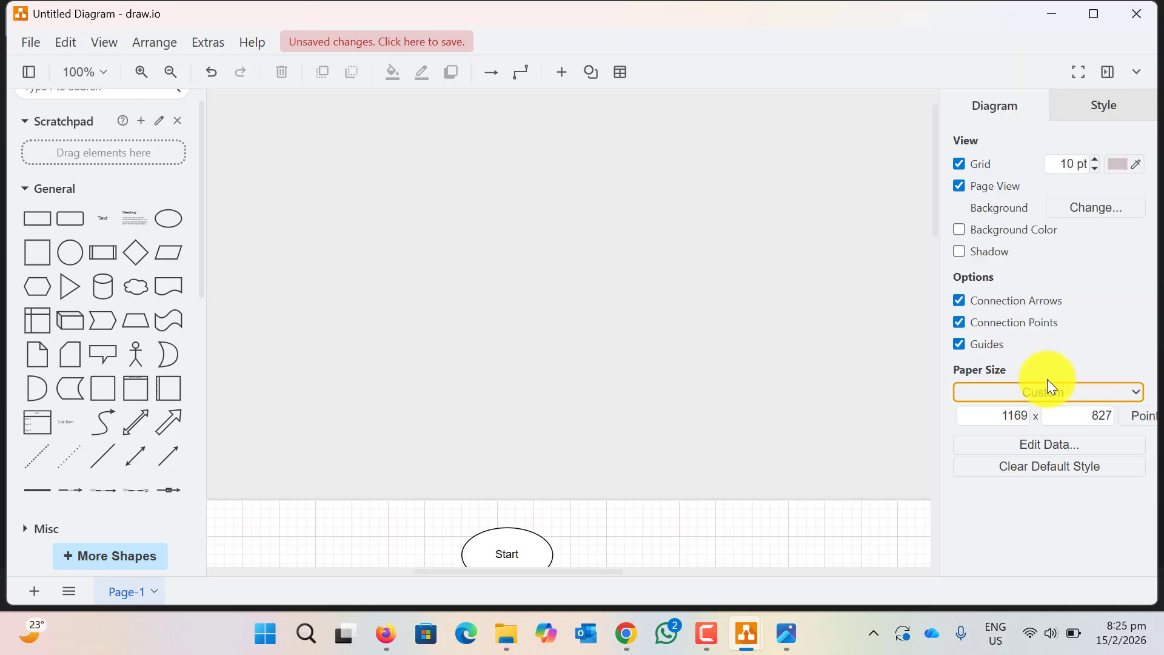
{"action": "left_click", "coordinate": [1005, 421]}
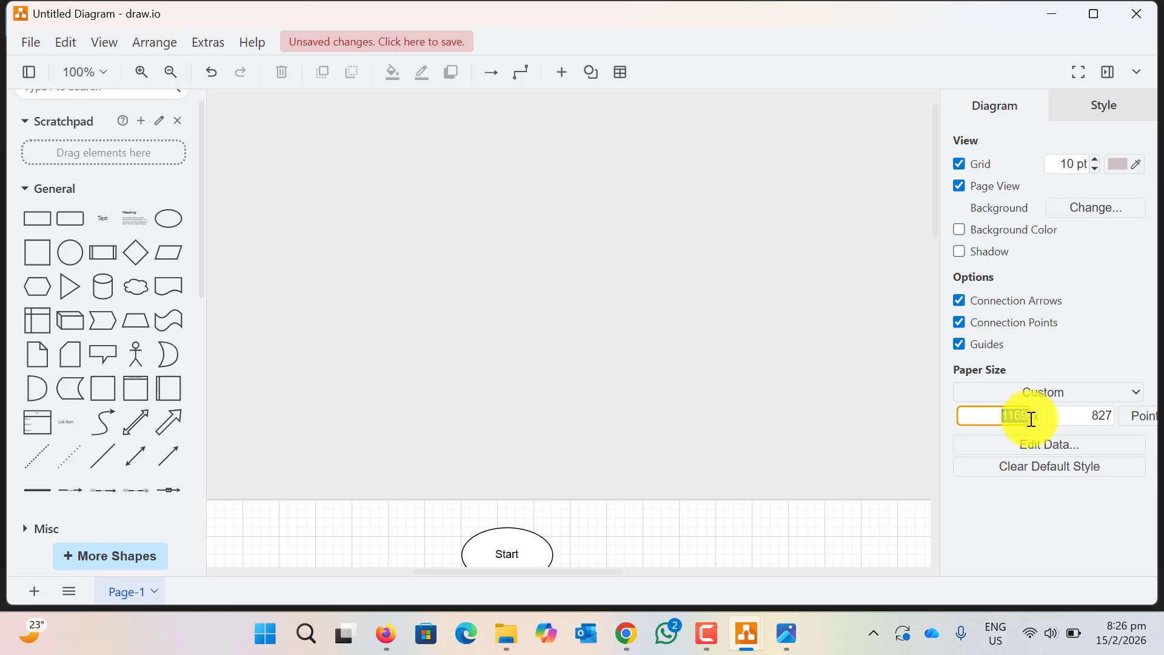
{"action": "key", "text": "ctrl+a"}
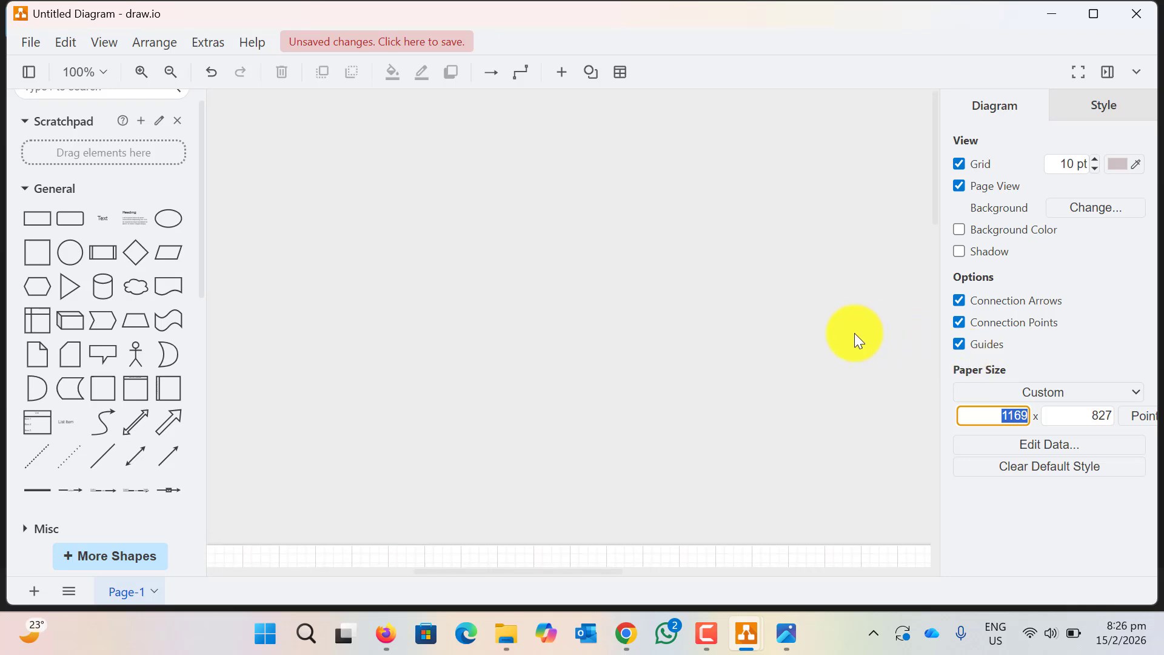
{"action": "scroll", "coordinate": [854, 333], "scroll_direction": "down", "scroll_amount": 10}
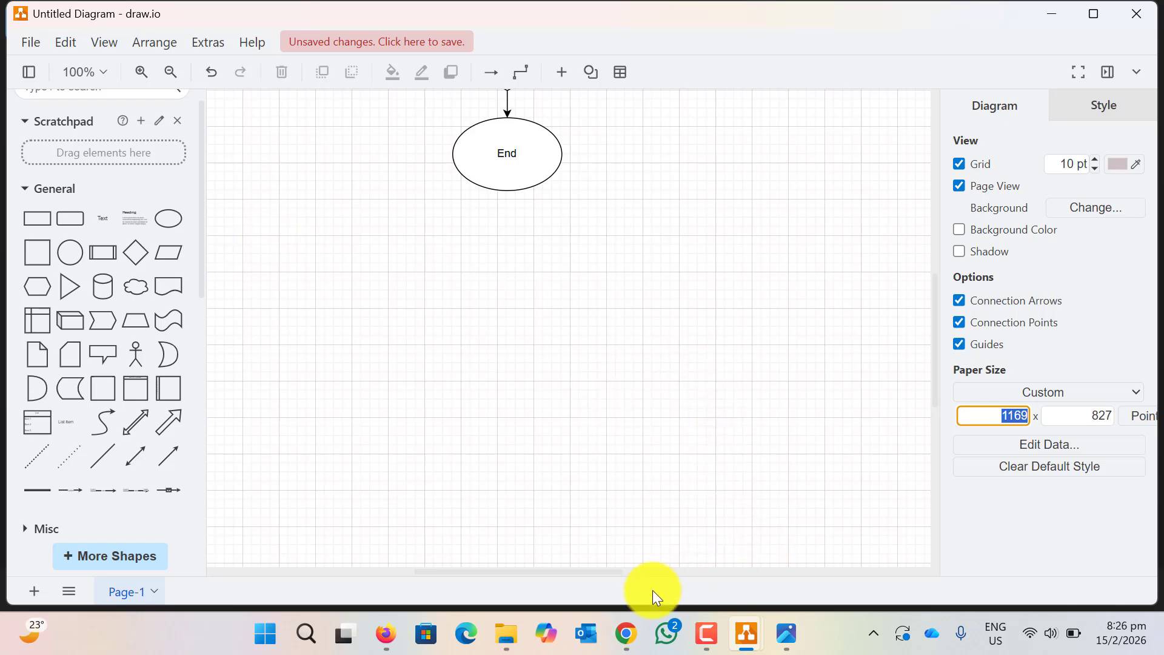
Switch to File Explorer and open Accounts.drawio from the Files folder
{"action": "left_click", "coordinate": [515, 630]}
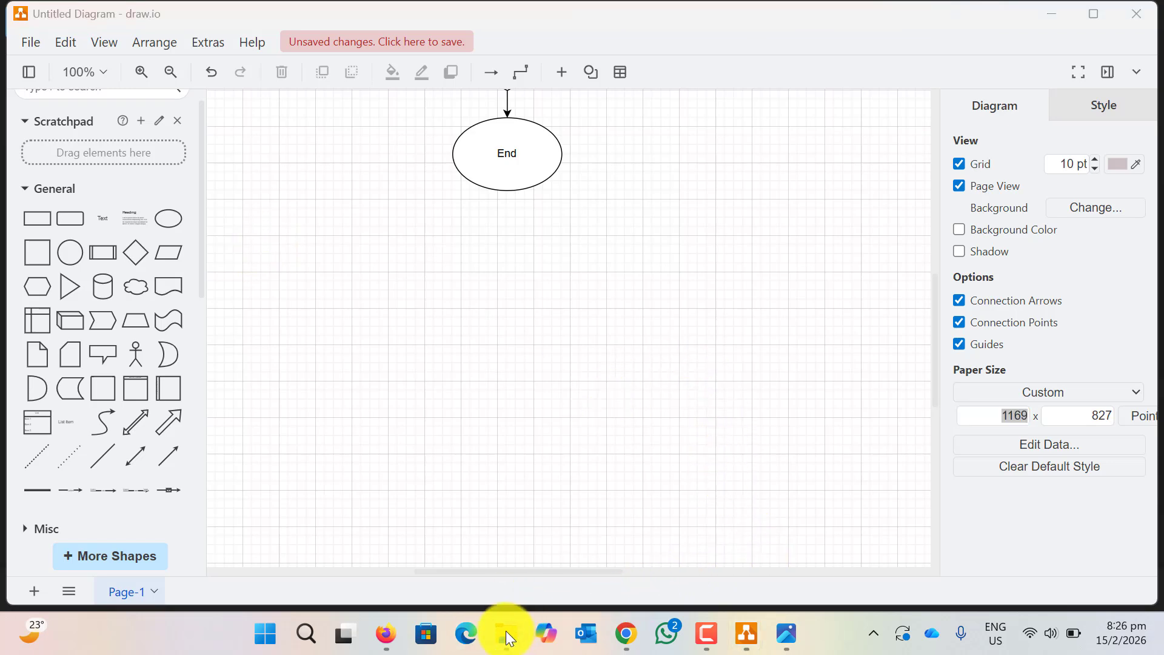
{"action": "mouse_move", "coordinate": [506, 631]}
{"action": "left_click", "coordinate": [518, 551]}
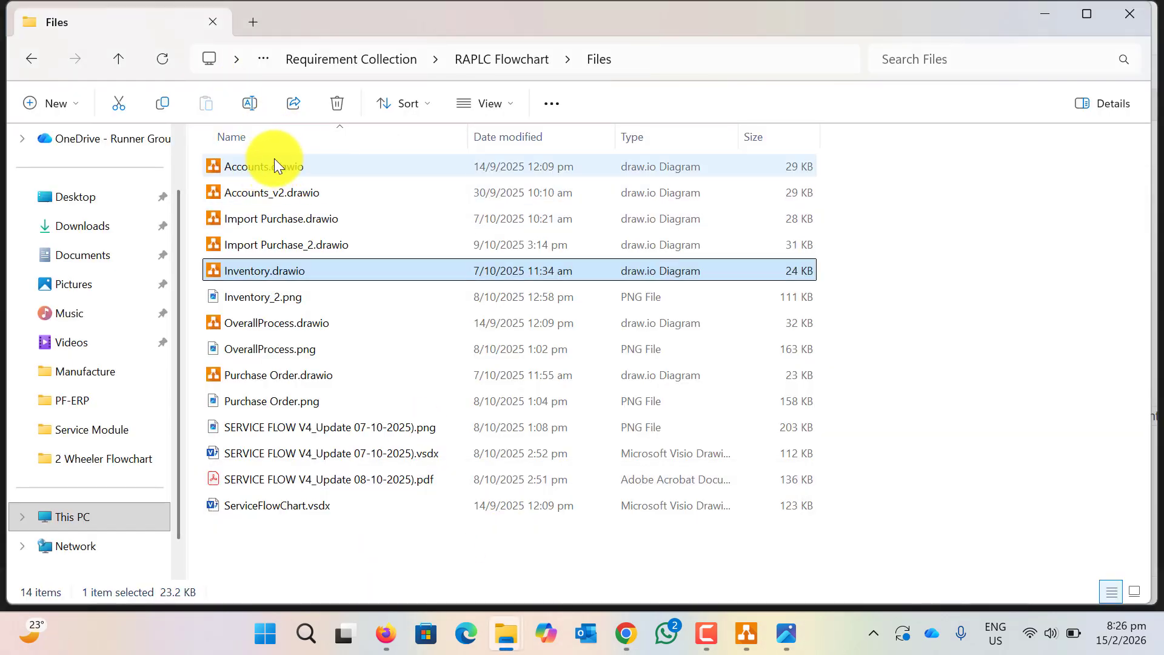
{"action": "left_click", "coordinate": [305, 159]}
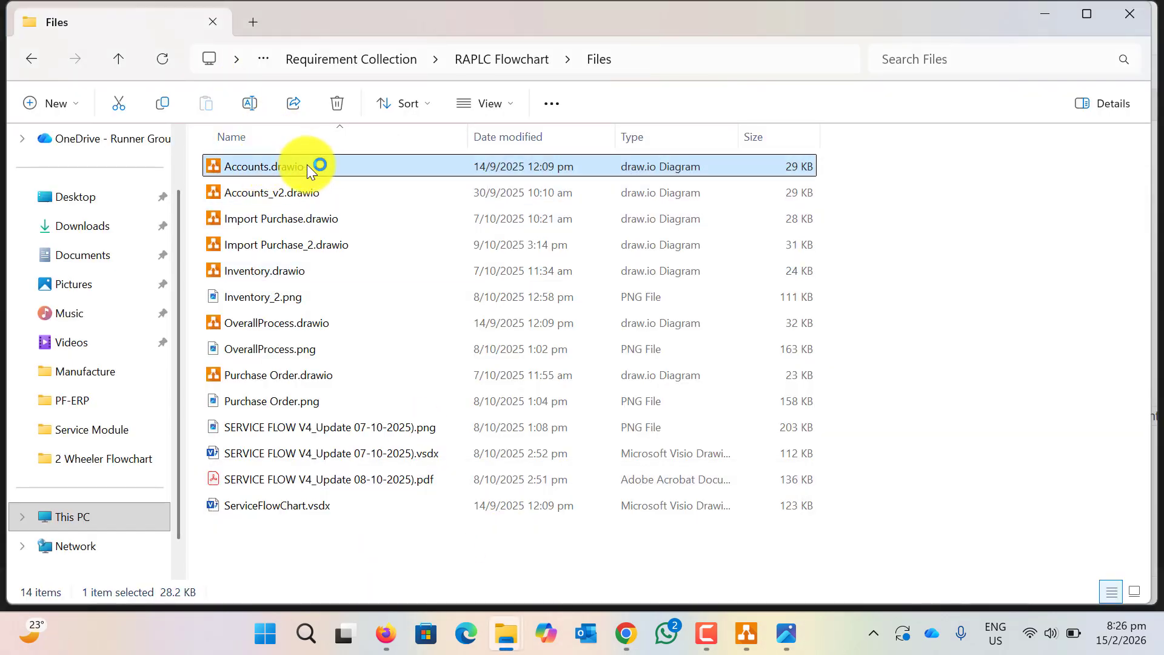
{"action": "double_click", "coordinate": [481, 271]}
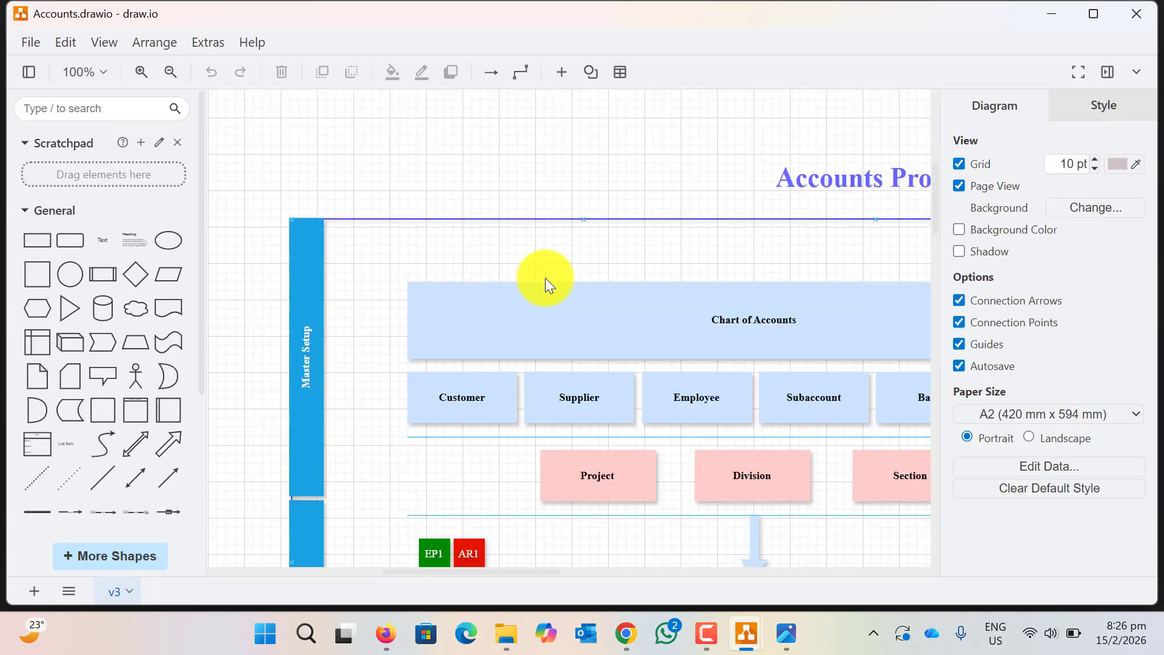
Examine the layout and page extent of the accounts flowchart, from the master setup down to the reports
{"action": "scroll", "coordinate": [545, 291], "scroll_direction": "down", "scroll_amount": 5}
{"action": "scroll", "coordinate": [546, 301], "scroll_direction": "down", "scroll_amount": 5}
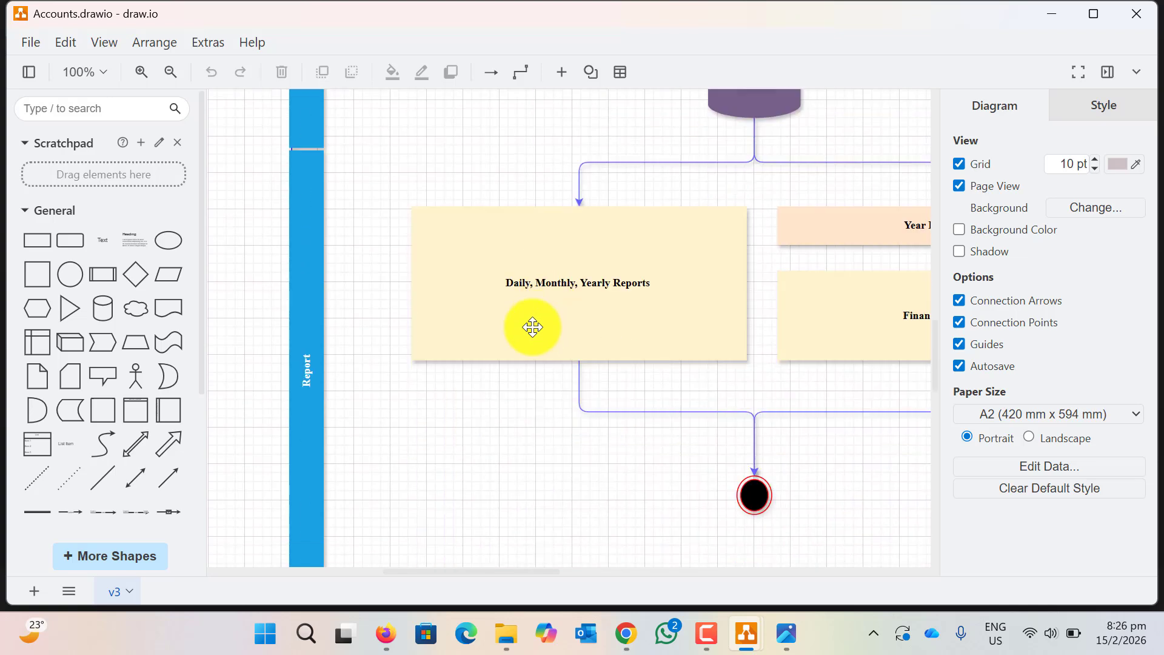
{"action": "scroll", "coordinate": [493, 486], "scroll_direction": "down", "scroll_amount": 6}
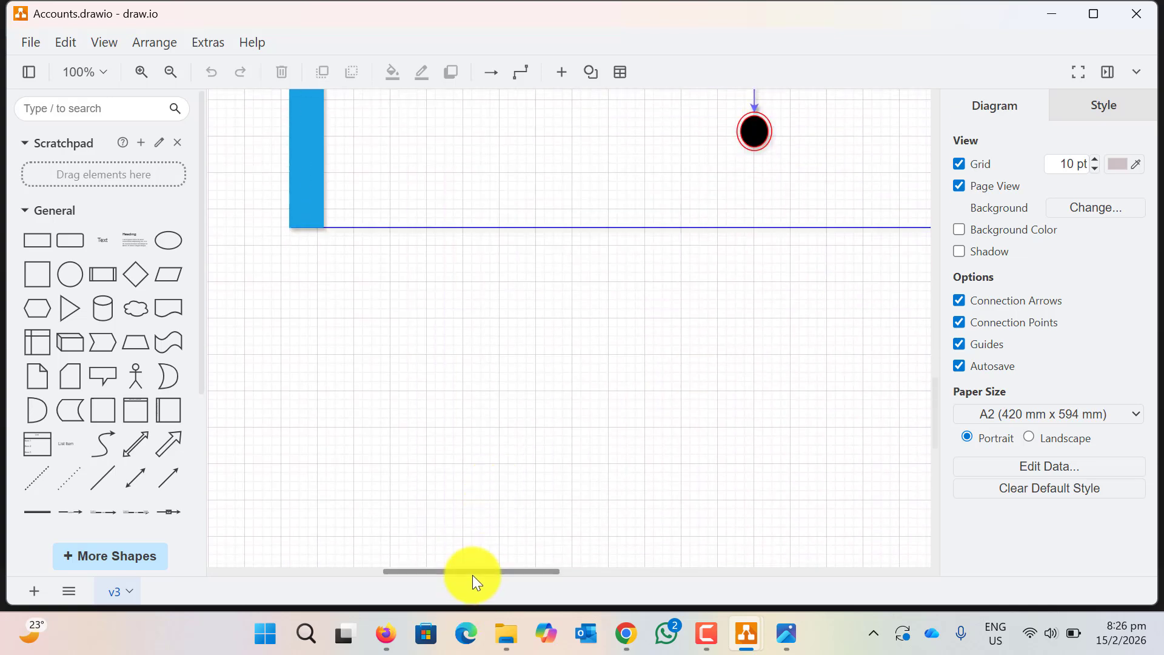
{"action": "left_click_drag", "start_coordinate": [471, 574], "coordinate": [563, 571]}
{"action": "scroll", "coordinate": [546, 502], "scroll_direction": "up", "scroll_amount": 10}
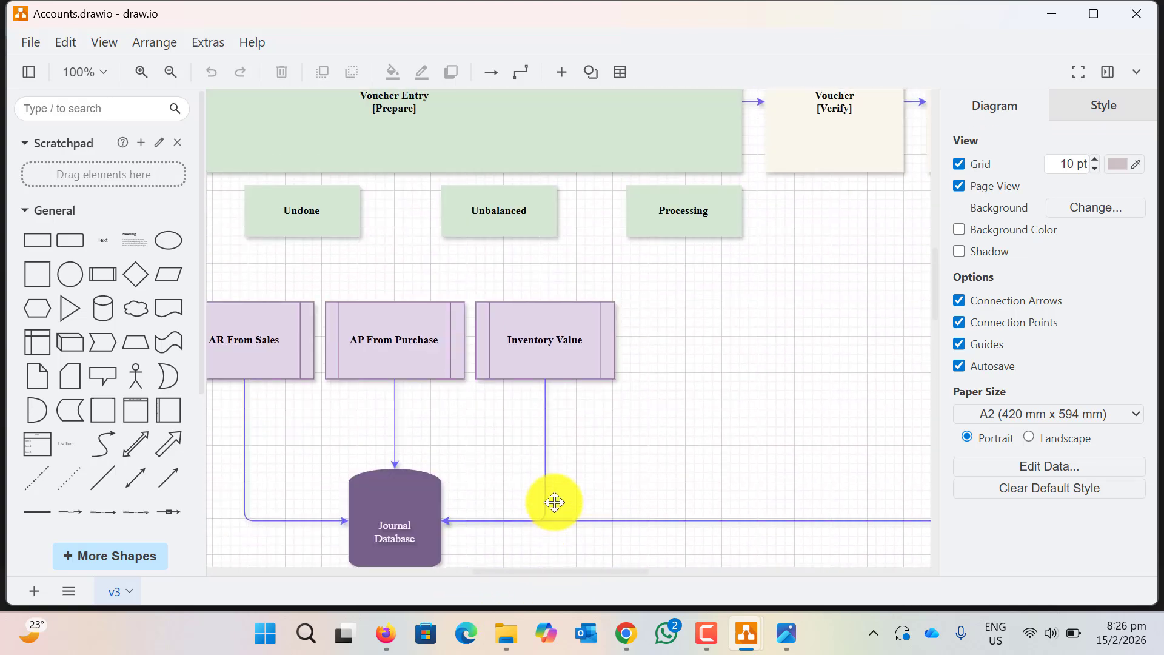
{"action": "scroll", "coordinate": [552, 501], "scroll_direction": "up", "scroll_amount": 6}
{"action": "scroll", "coordinate": [554, 501], "scroll_direction": "up", "scroll_amount": 5}
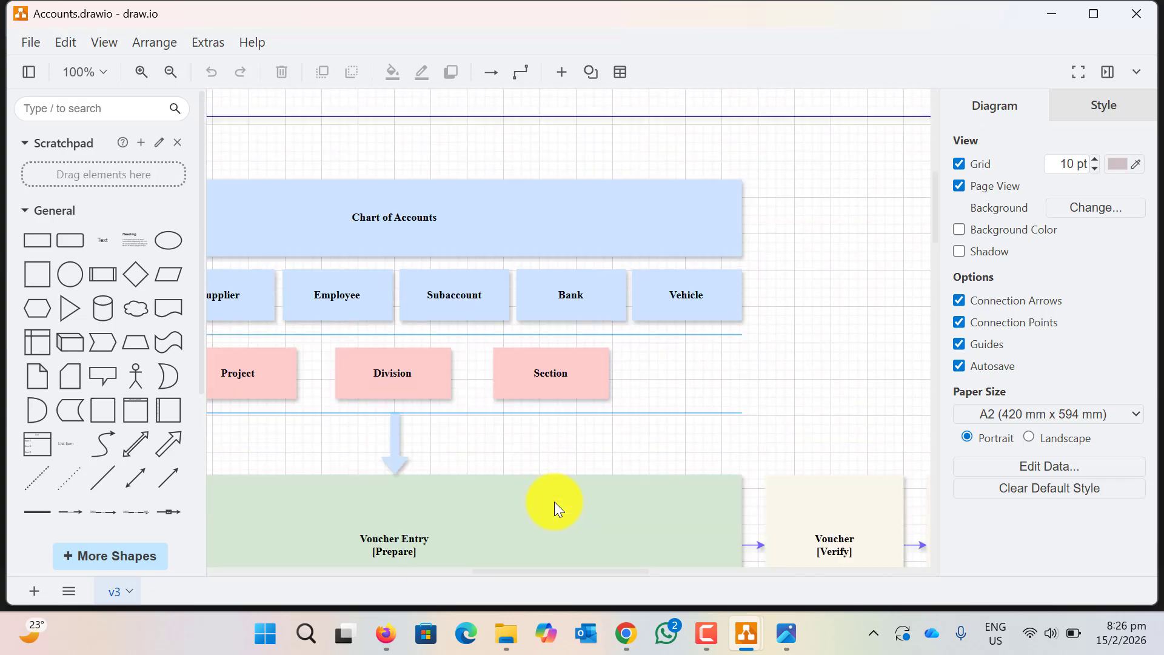
{"action": "scroll", "coordinate": [554, 501], "scroll_direction": "down", "scroll_amount": 18}
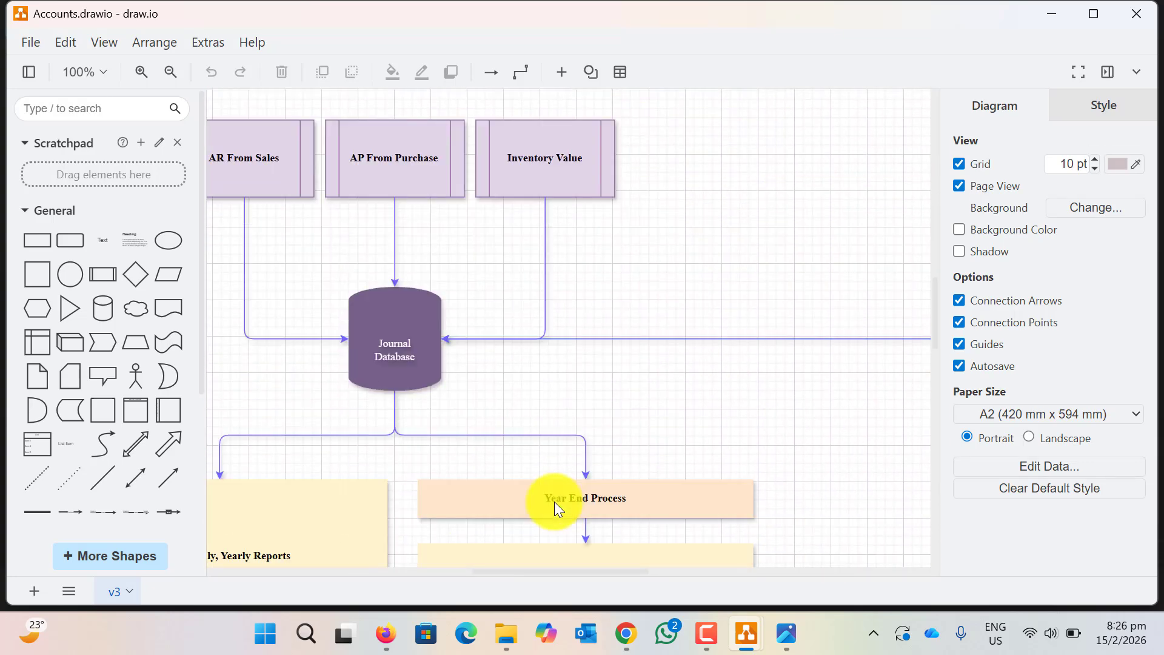
{"action": "scroll", "coordinate": [554, 501], "scroll_direction": "up", "scroll_amount": 3}
{"action": "scroll", "coordinate": [554, 501], "scroll_direction": "up", "scroll_amount": 1}
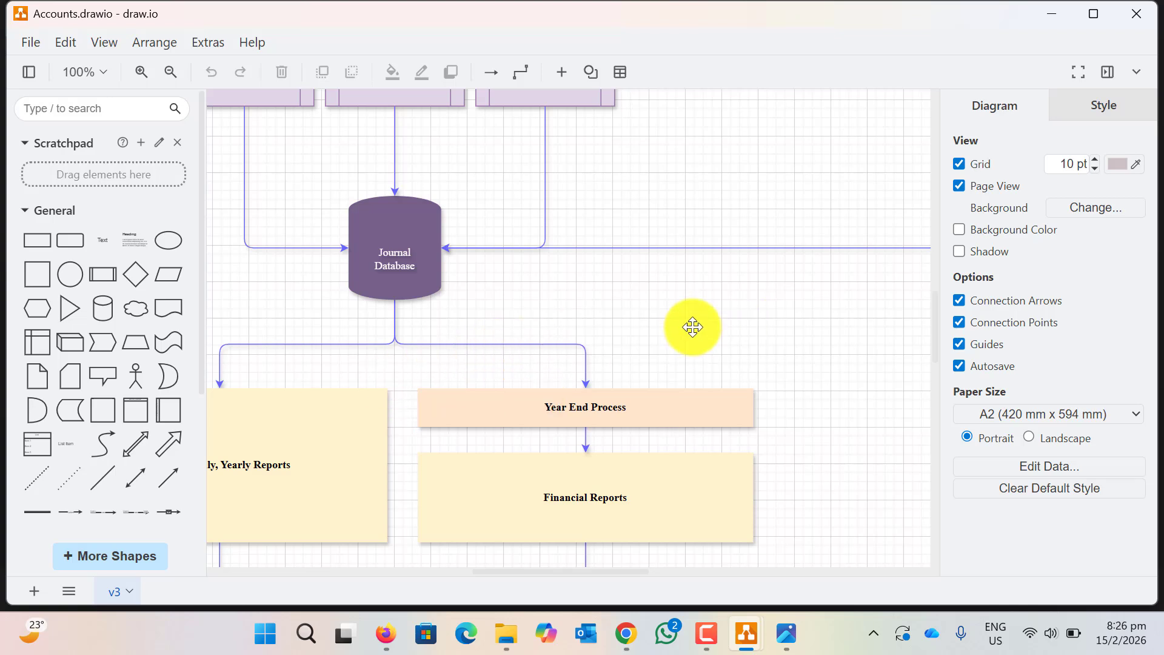
{"action": "scroll", "coordinate": [618, 348], "scroll_direction": "up", "scroll_amount": 2}
{"action": "scroll", "coordinate": [618, 348], "scroll_direction": "up", "scroll_amount": 2}
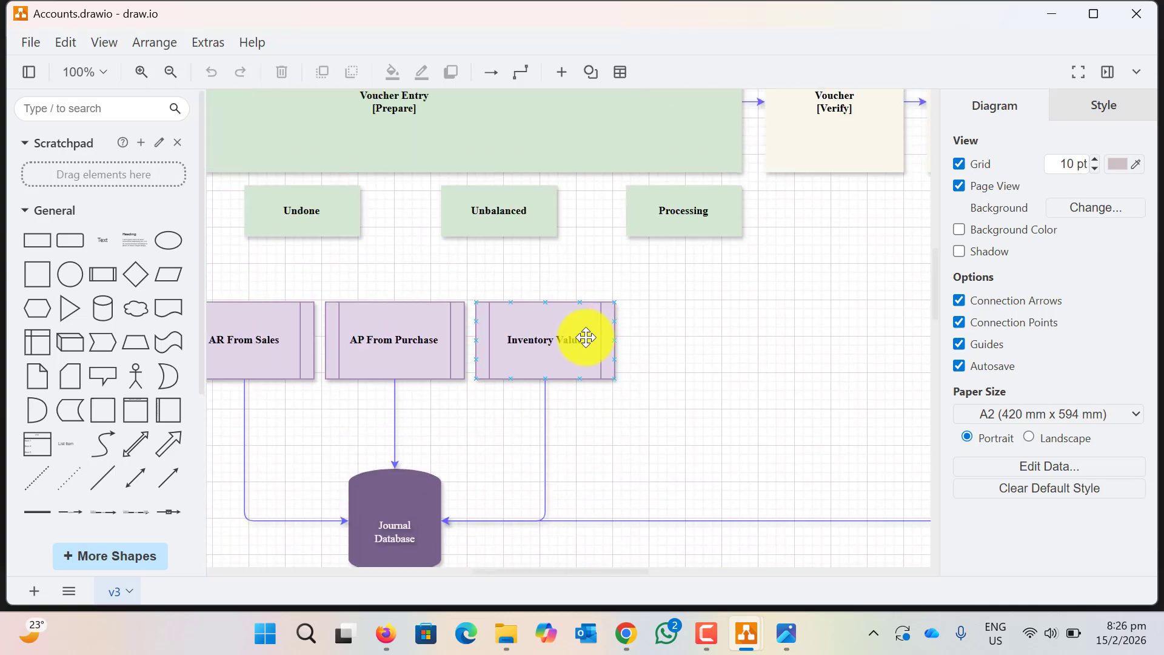
Return to the untitled diagram, enable its background color and view the available colors without applying one
{"action": "mouse_move", "coordinate": [745, 631]}
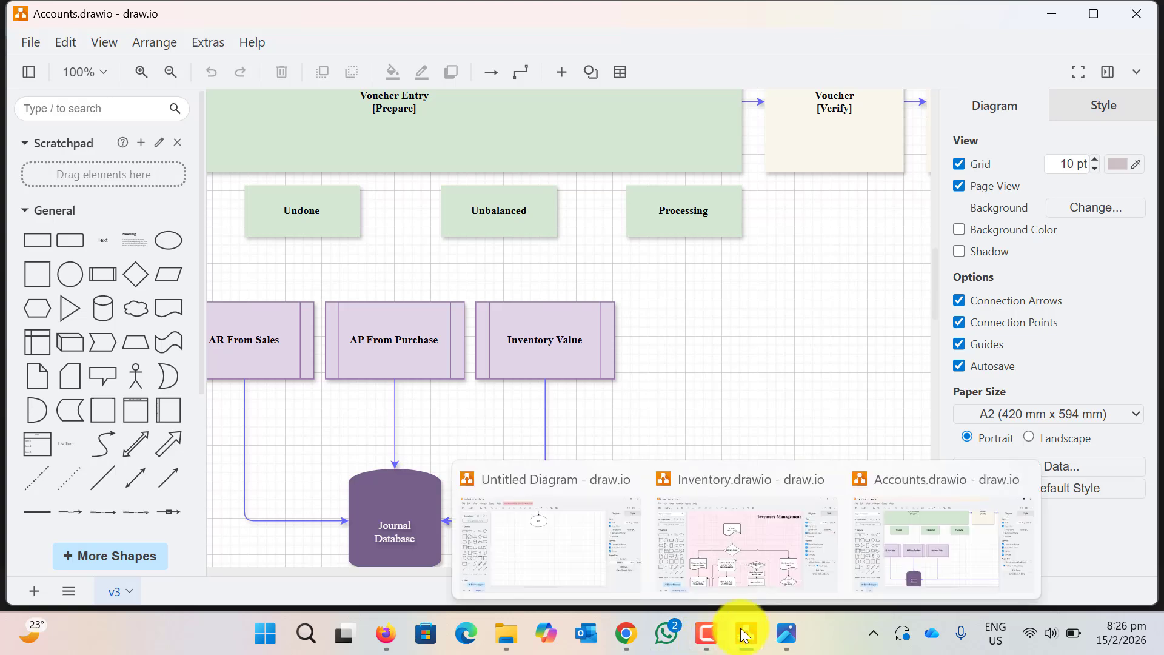
{"action": "left_click", "coordinate": [602, 551]}
{"action": "scroll", "coordinate": [553, 479], "scroll_direction": "up", "scroll_amount": 4}
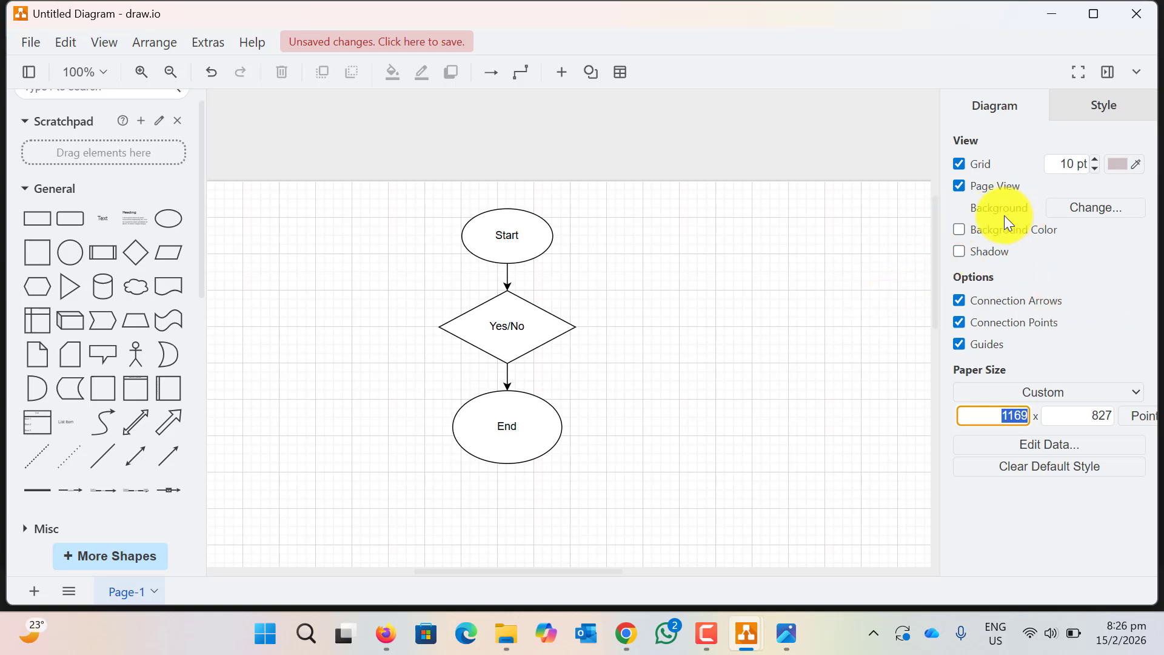
{"action": "left_click", "coordinate": [960, 230]}
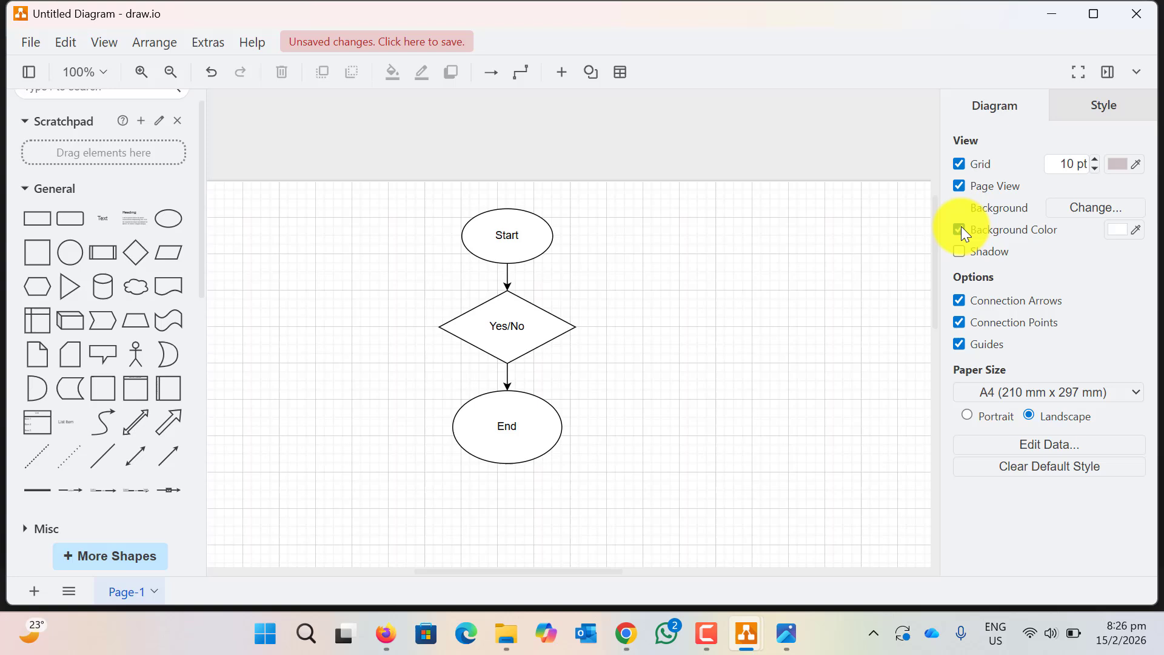
{"action": "left_click", "coordinate": [1108, 232]}
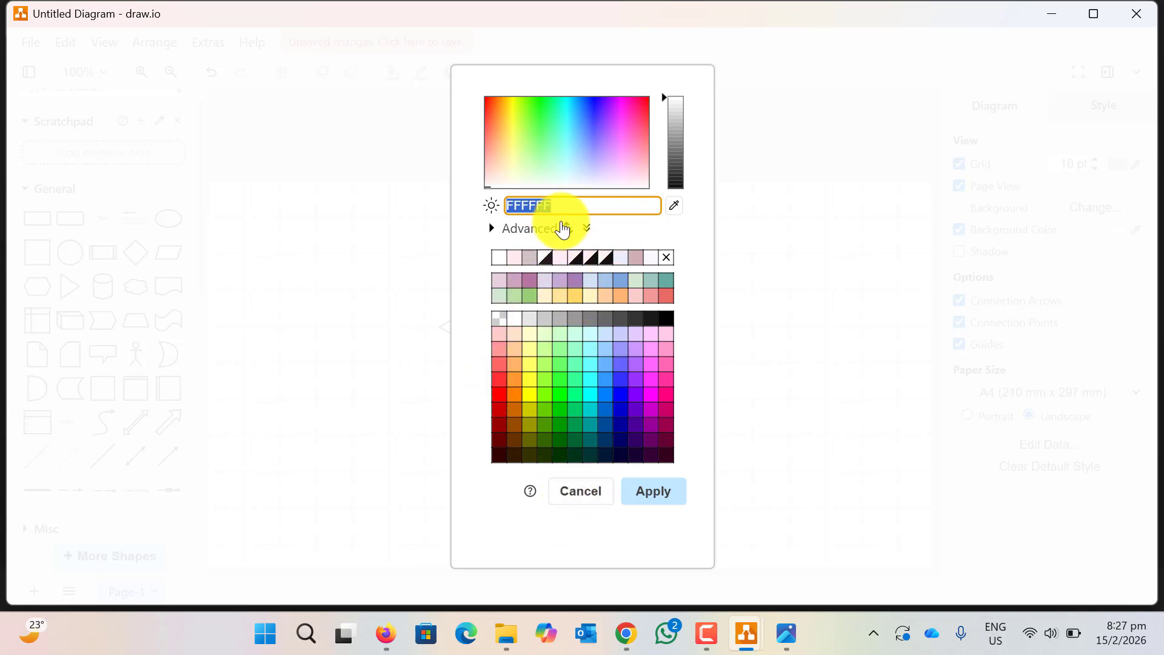
{"action": "left_click", "coordinate": [580, 490]}
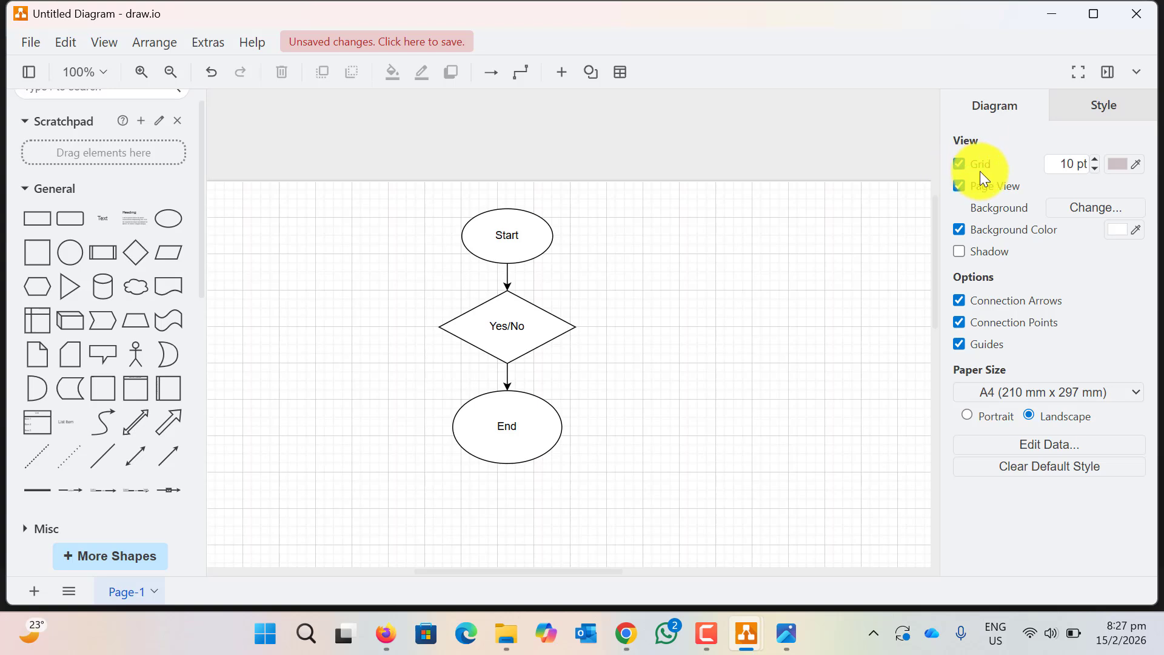
Set the untitled diagram's background color to the dusty pink D0AEB5 and check it across the page
{"action": "left_click", "coordinate": [1113, 232]}
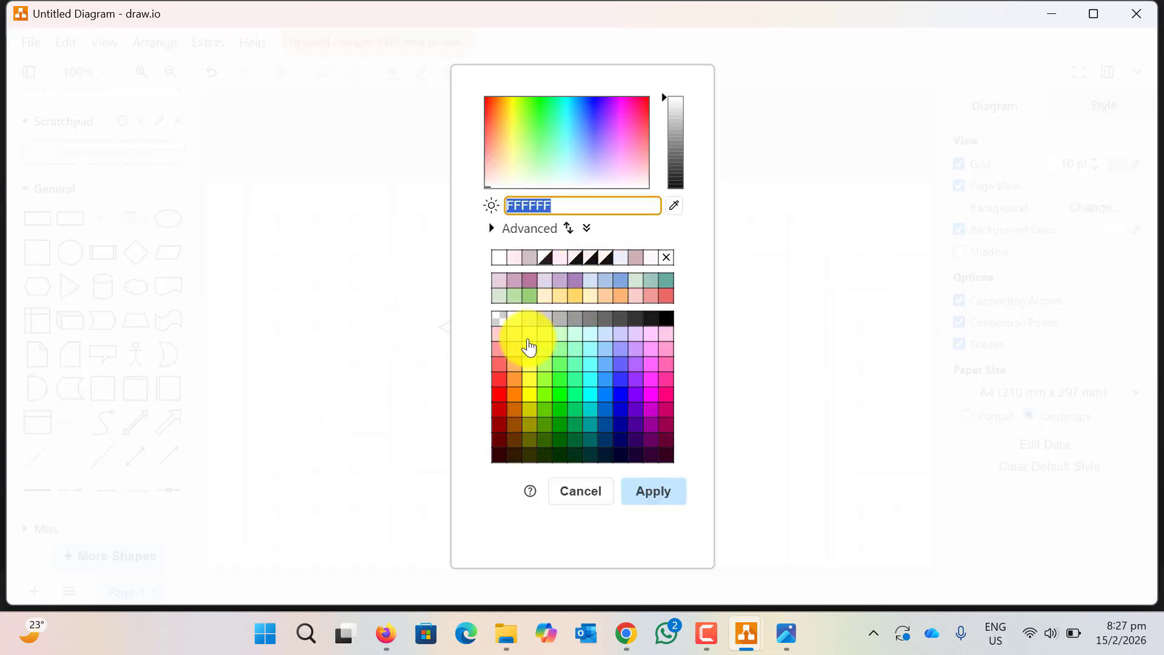
{"action": "left_click", "coordinate": [504, 256]}
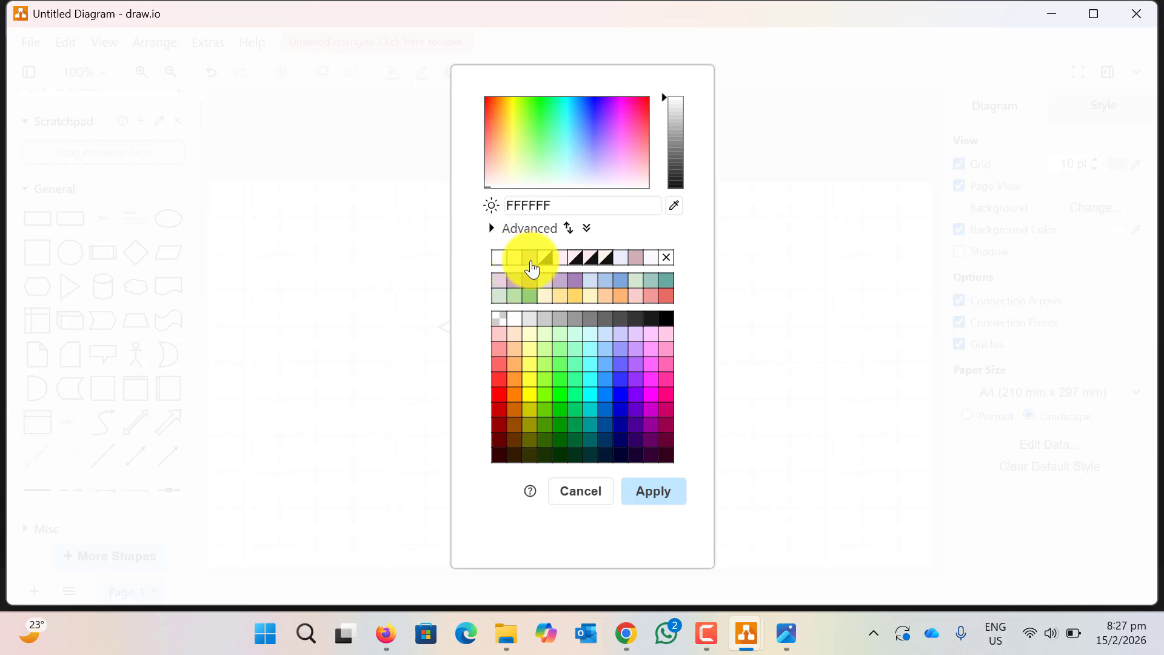
{"action": "left_click", "coordinate": [641, 273]}
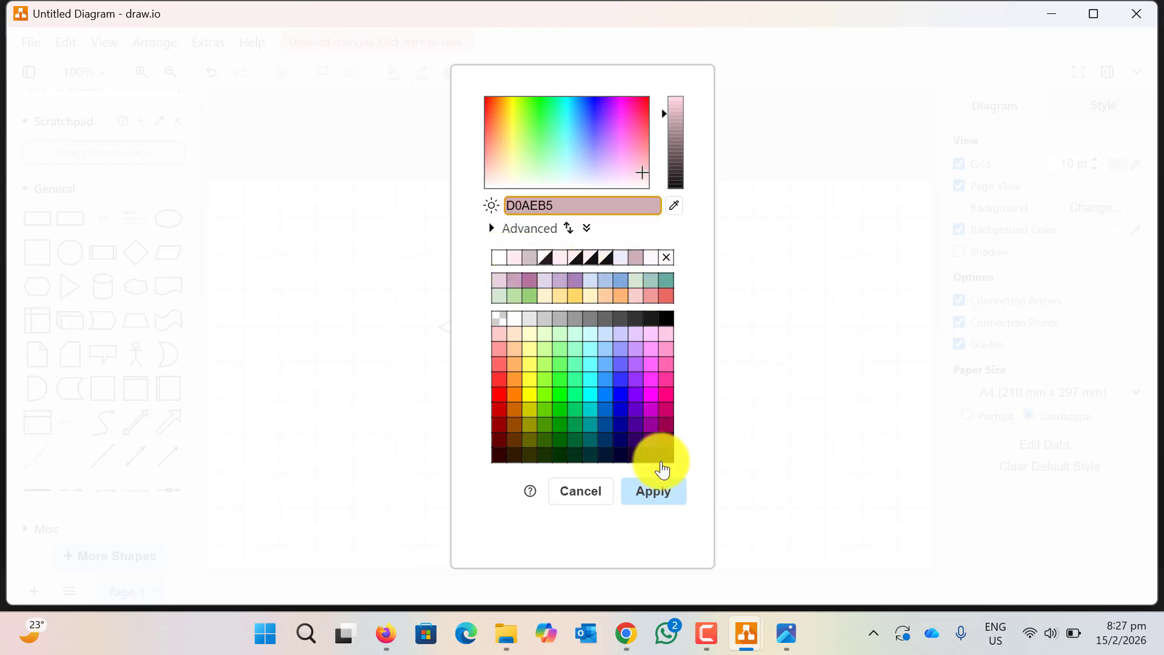
{"action": "left_click", "coordinate": [653, 492]}
{"action": "scroll", "coordinate": [696, 339], "scroll_direction": "down", "scroll_amount": 5}
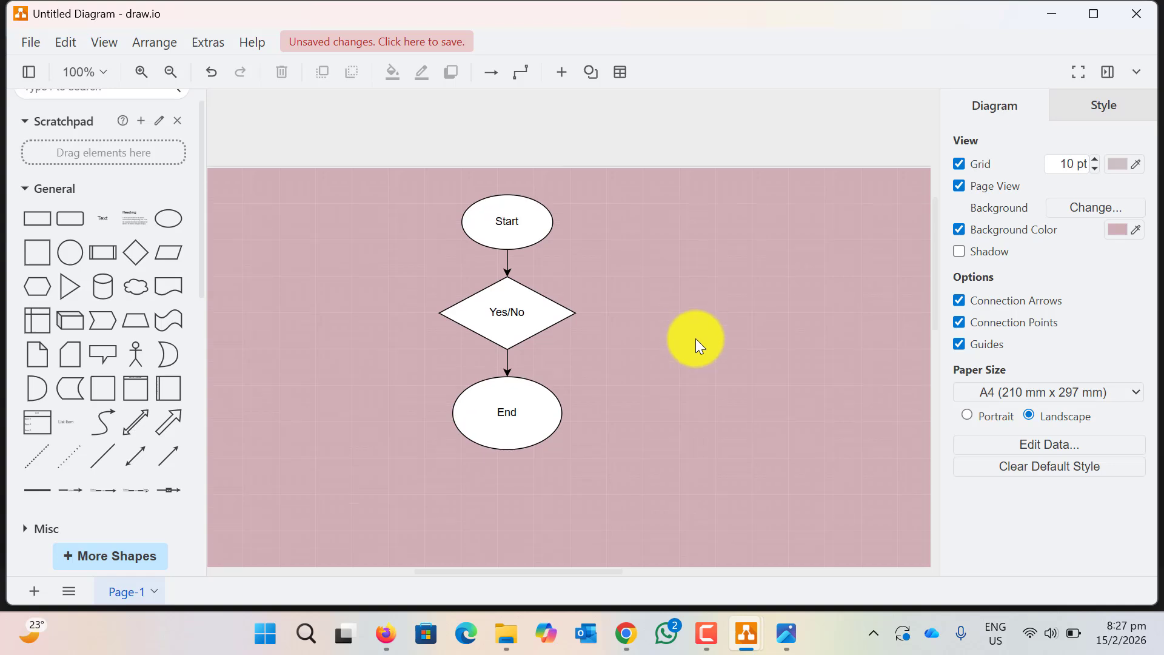
{"action": "scroll", "coordinate": [696, 336], "scroll_direction": "up", "scroll_amount": 3}
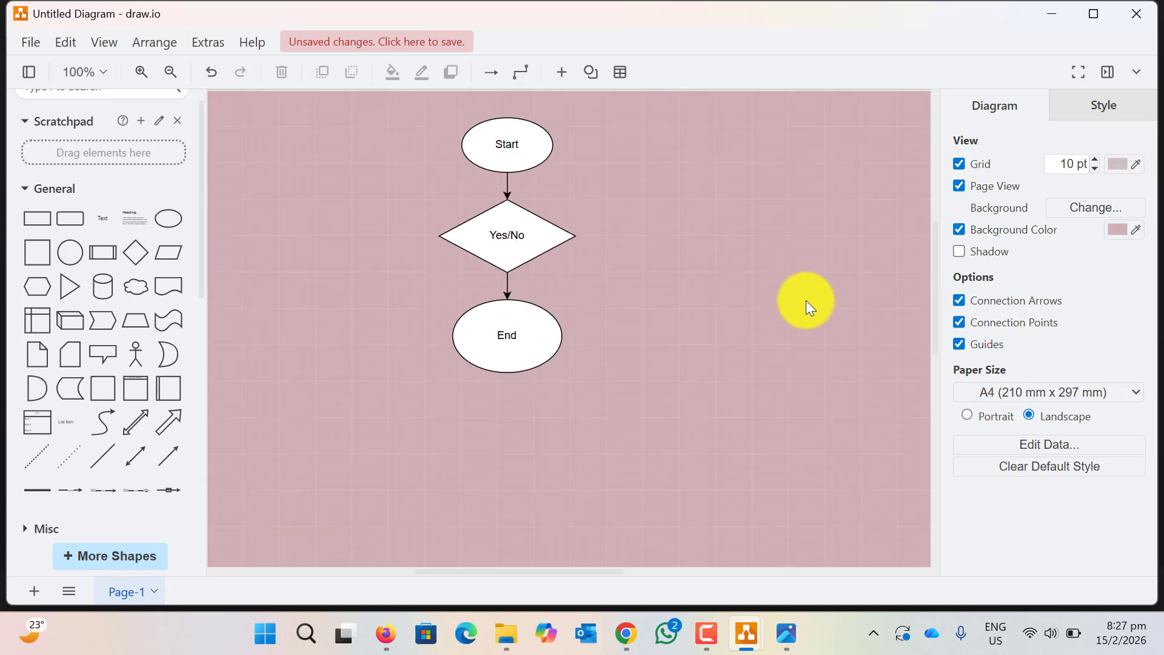
{"action": "scroll", "coordinate": [774, 307], "scroll_direction": "up", "scroll_amount": 3}
{"action": "scroll", "coordinate": [774, 307], "scroll_direction": "down", "scroll_amount": 3}
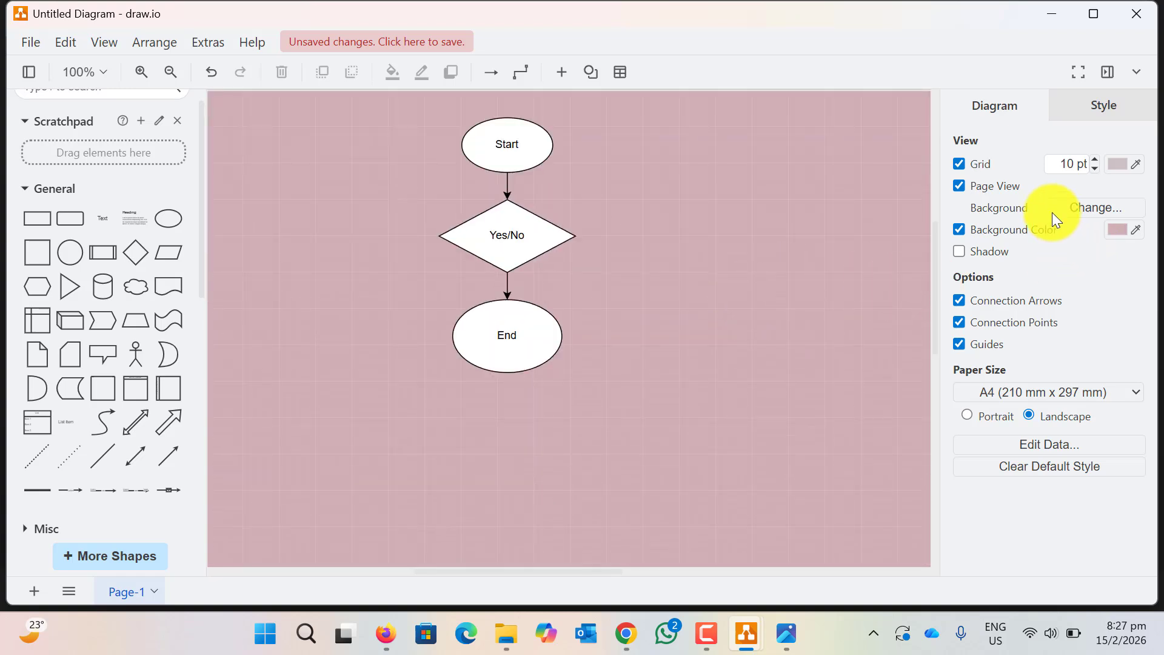
{"action": "scroll", "coordinate": [678, 335], "scroll_direction": "up", "scroll_amount": 3}
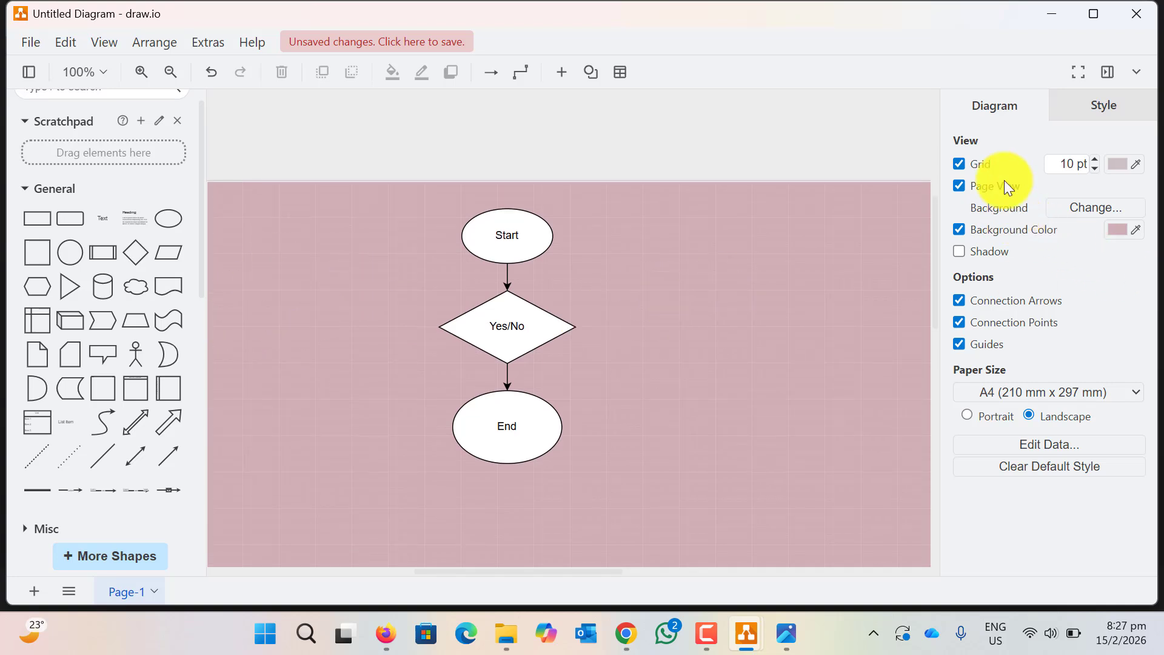
Hide the grid to check the page without it, show the grid again and review the page
{"action": "left_click", "coordinate": [960, 165]}
{"action": "left_click", "coordinate": [960, 164]}
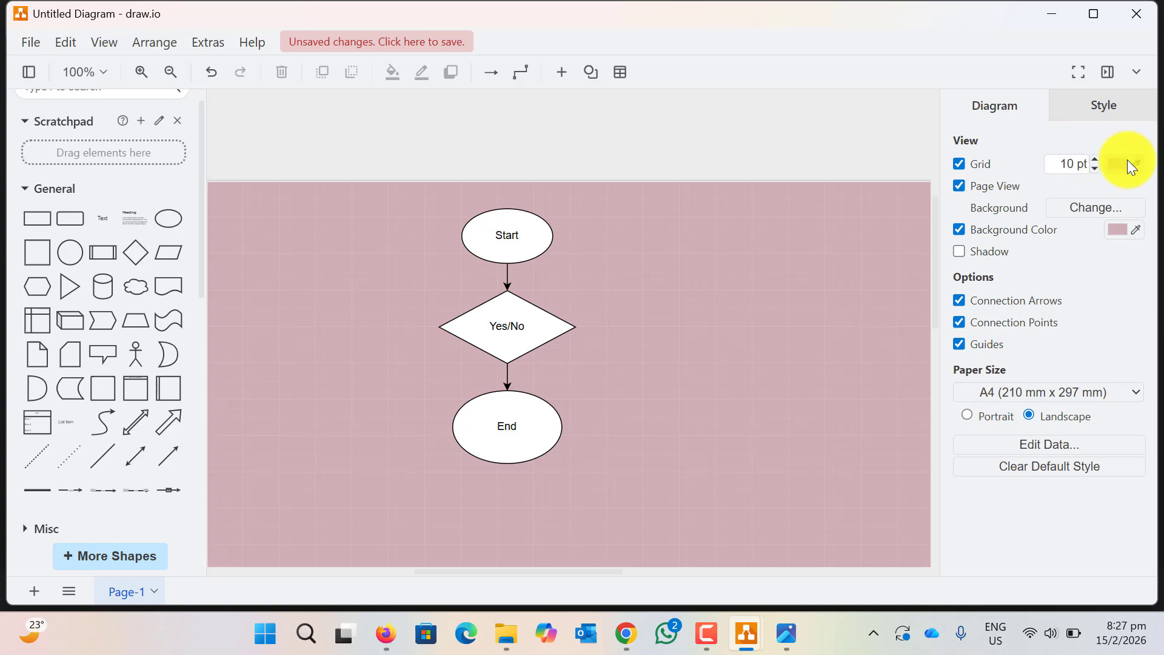
{"action": "left_click", "coordinate": [957, 166]}
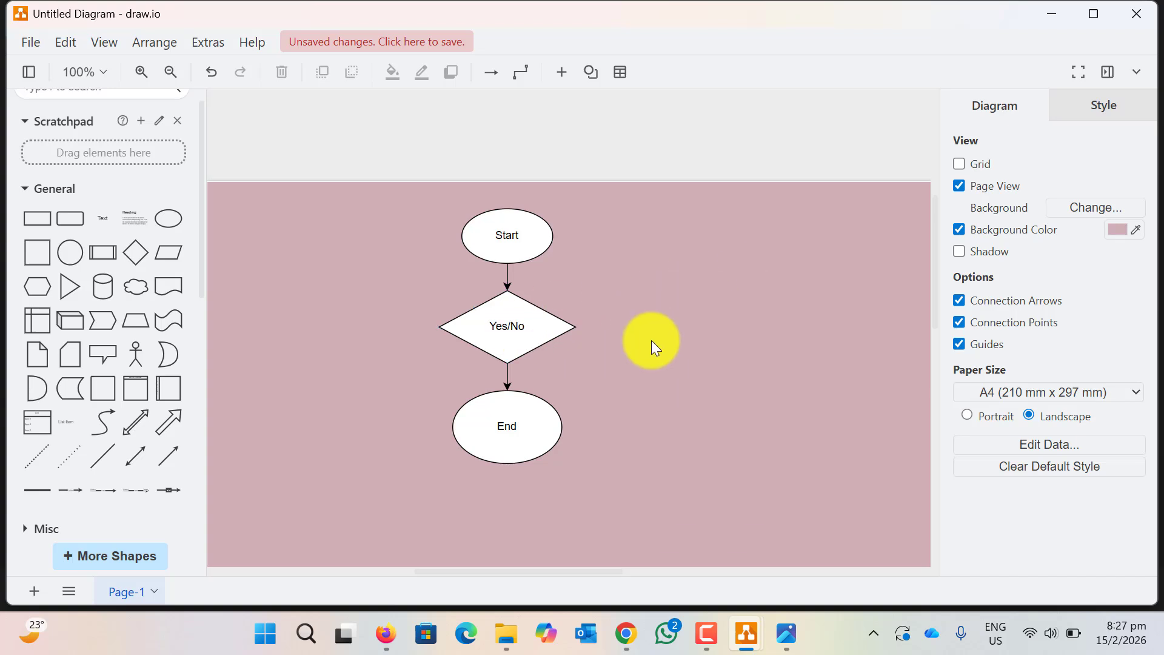
{"action": "left_click", "coordinate": [964, 163]}
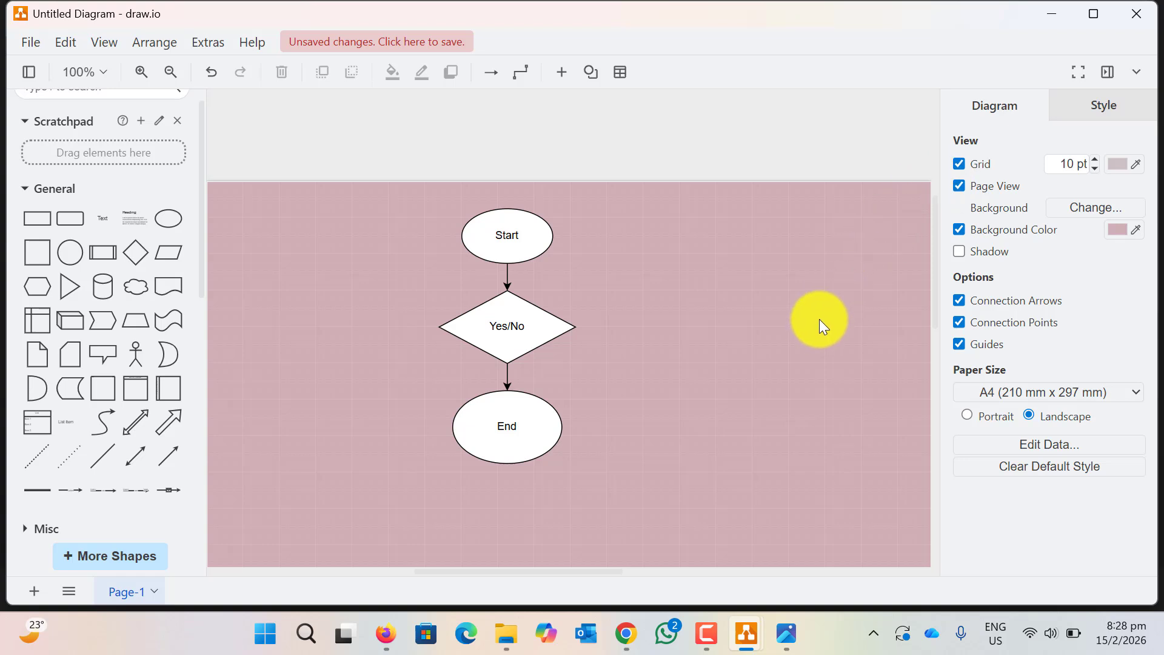
{"action": "scroll", "coordinate": [820, 319], "scroll_direction": "down", "scroll_amount": 1}
{"action": "scroll", "coordinate": [820, 318], "scroll_direction": "up", "scroll_amount": 4}
{"action": "scroll", "coordinate": [819, 317], "scroll_direction": "down", "scroll_amount": 5}
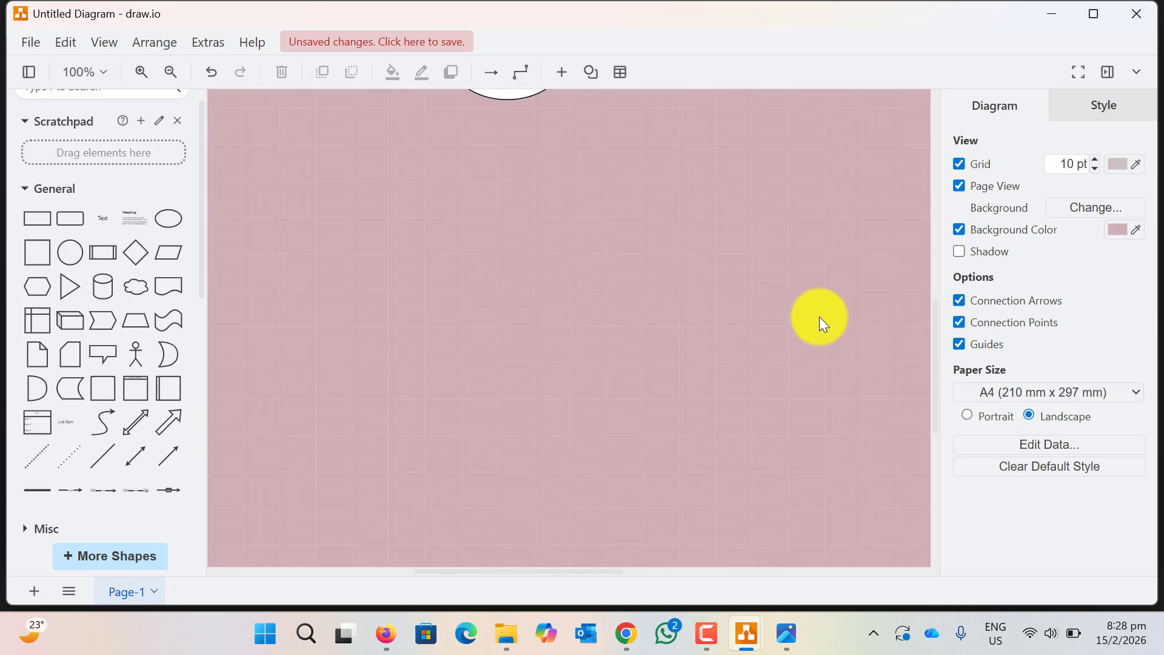
Save the diagram as an editable bitmap image named Untitled Diagram.png in the Downloads folder
{"action": "left_click", "coordinate": [32, 49]}
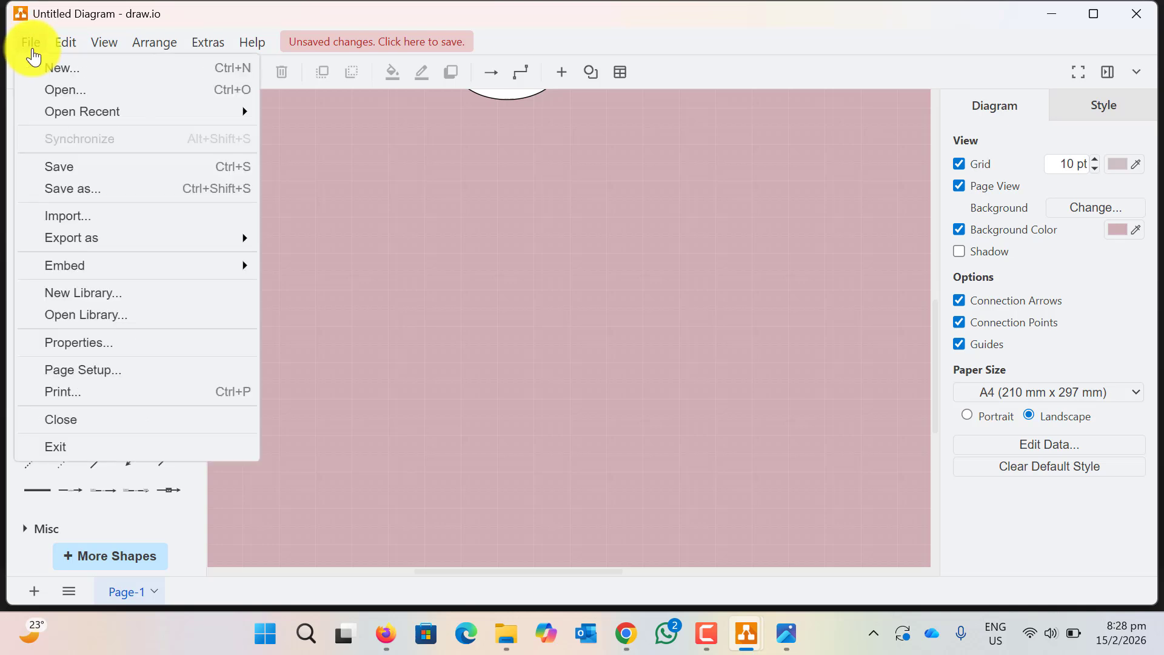
{"action": "left_click", "coordinate": [72, 189]}
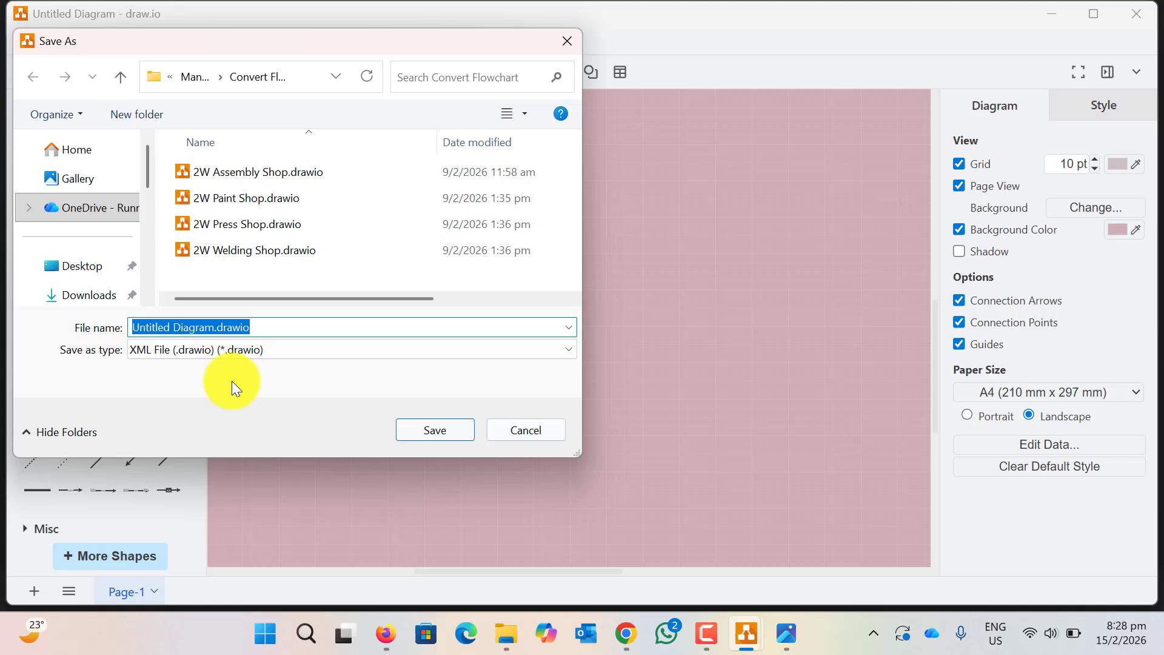
{"action": "left_click", "coordinate": [289, 351]}
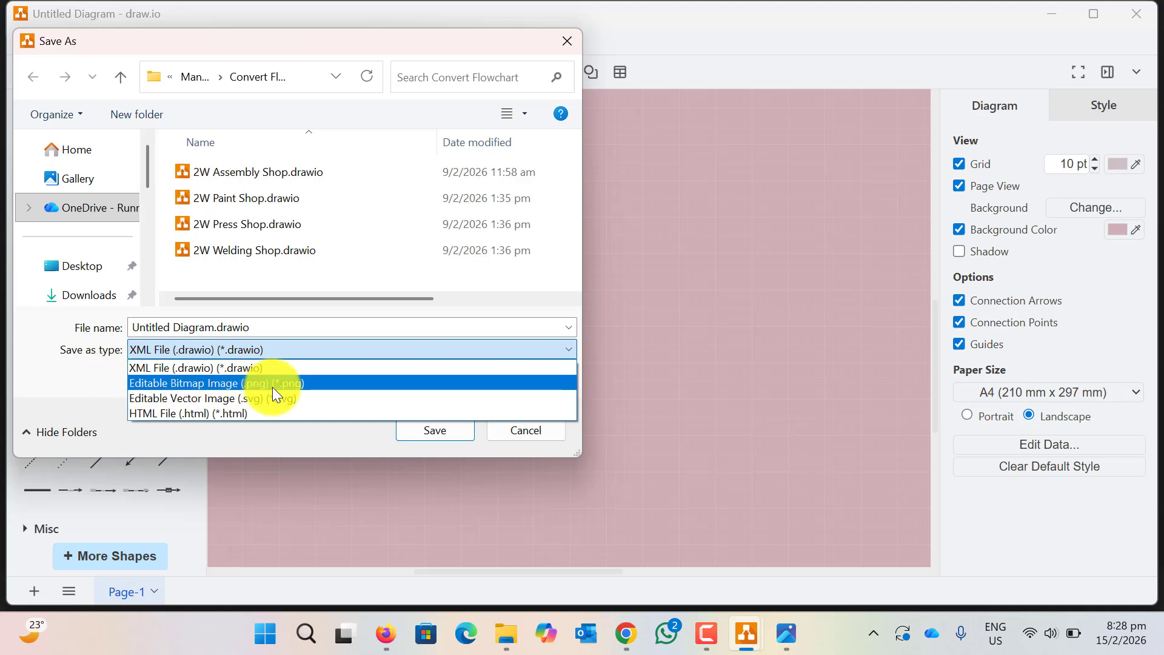
{"action": "left_click", "coordinate": [532, 432]}
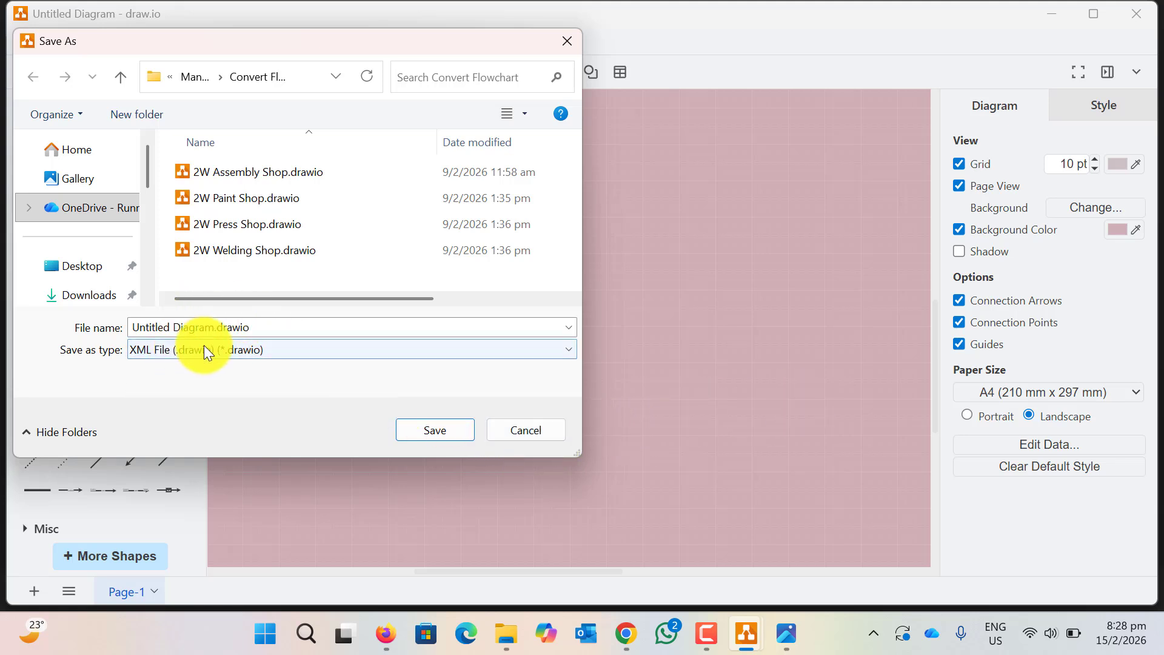
{"action": "left_click", "coordinate": [242, 352]}
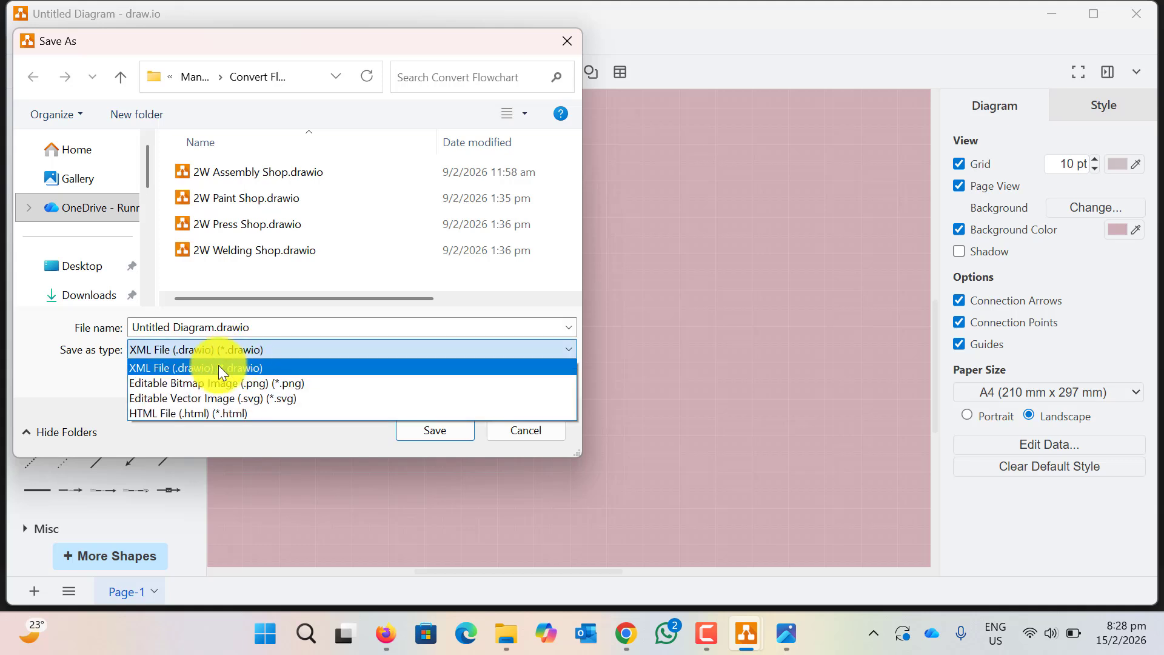
{"action": "left_click", "coordinate": [268, 386]}
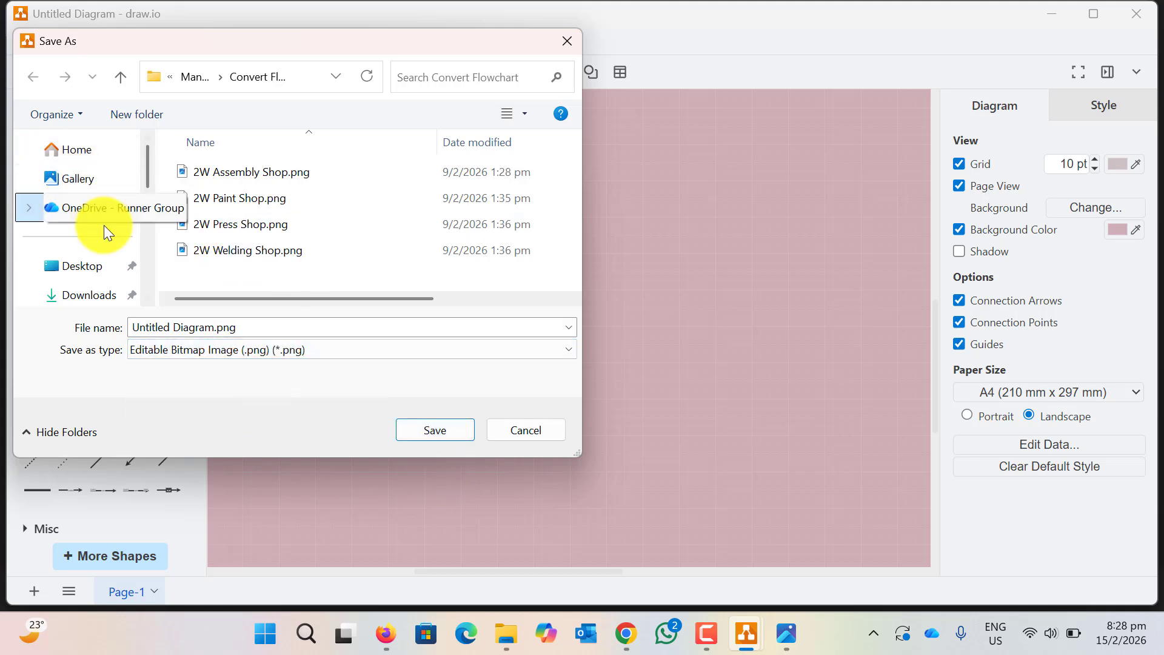
{"action": "left_click", "coordinate": [88, 292]}
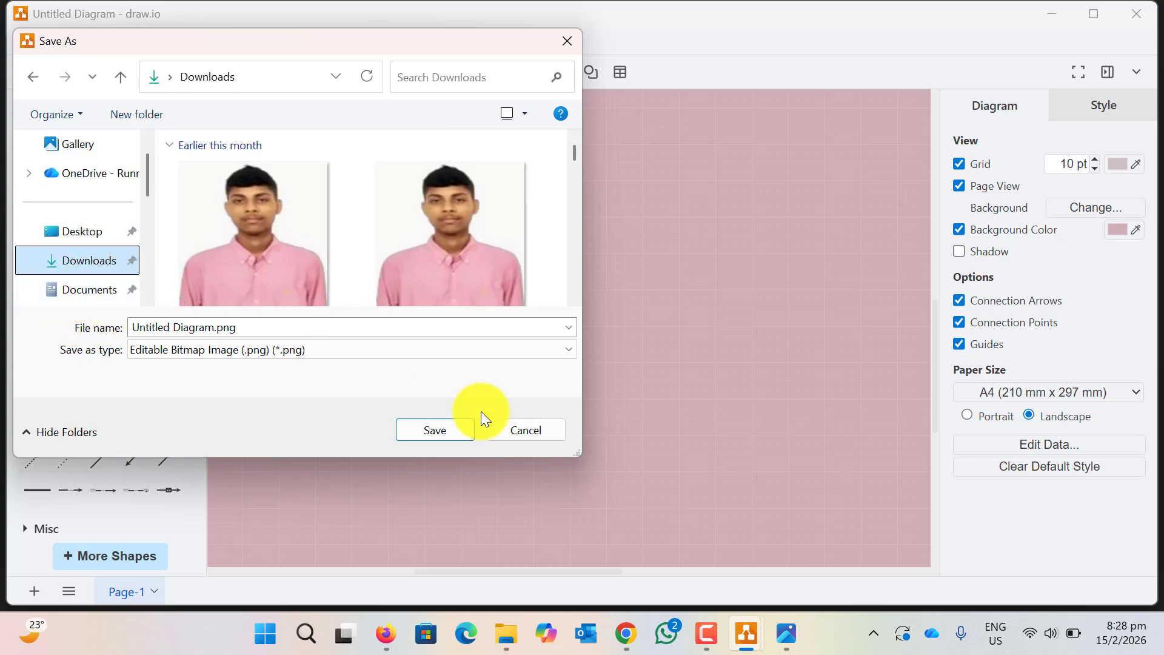
{"action": "left_click", "coordinate": [447, 433]}
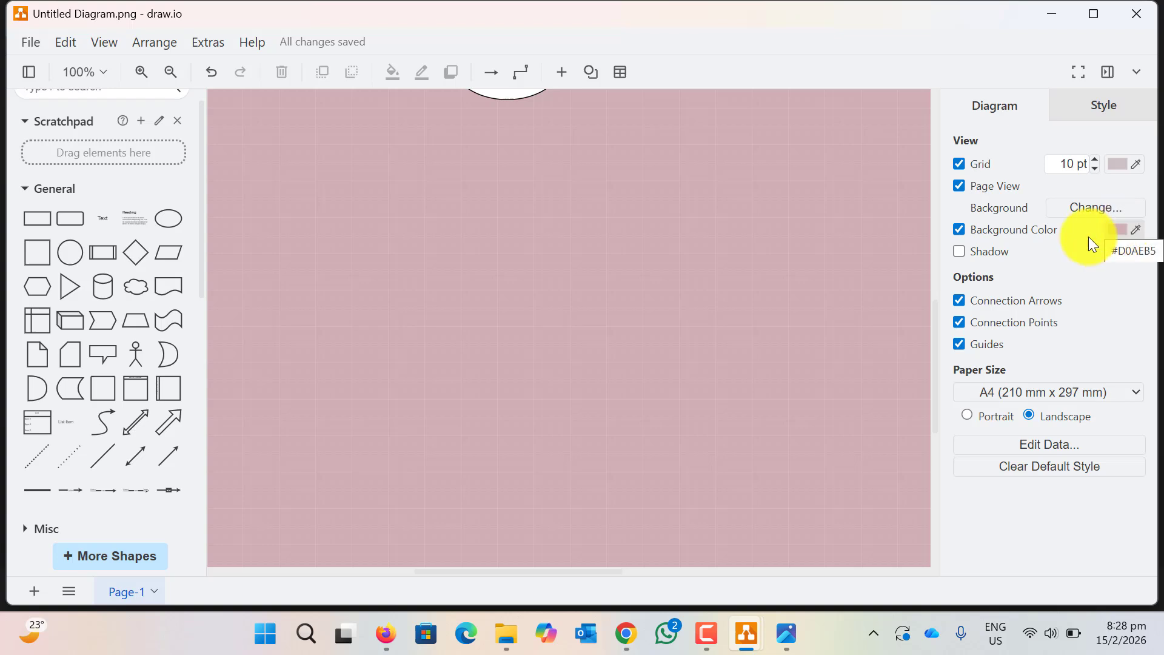
Add an Identifying Relationship shape from the Entity Relation library and place it to the lower right of the Yes/No decision
{"action": "scroll", "coordinate": [890, 337], "scroll_direction": "up", "scroll_amount": 4}
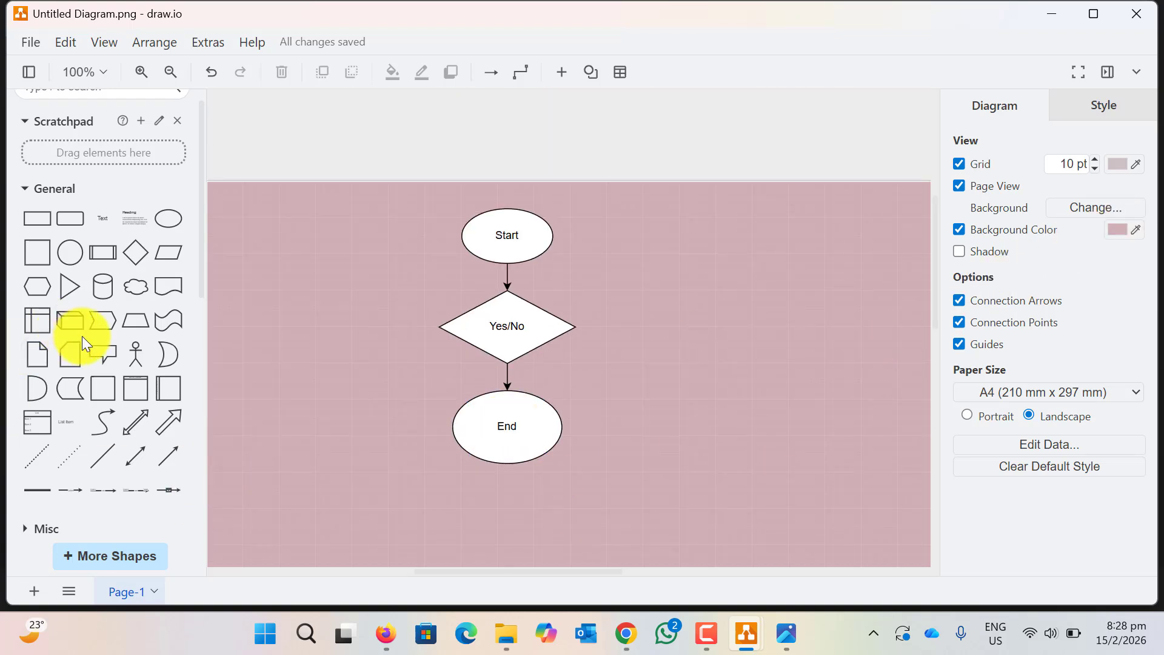
{"action": "mouse_move", "coordinate": [82, 349]}
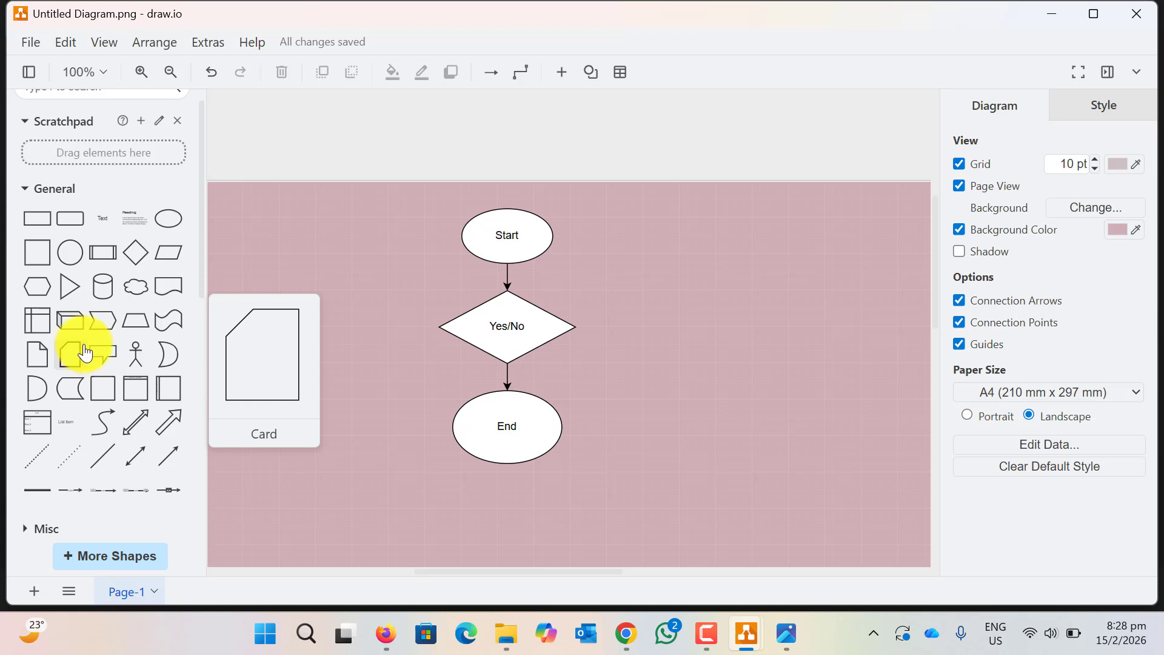
{"action": "scroll", "coordinate": [83, 351], "scroll_direction": "down", "scroll_amount": 8}
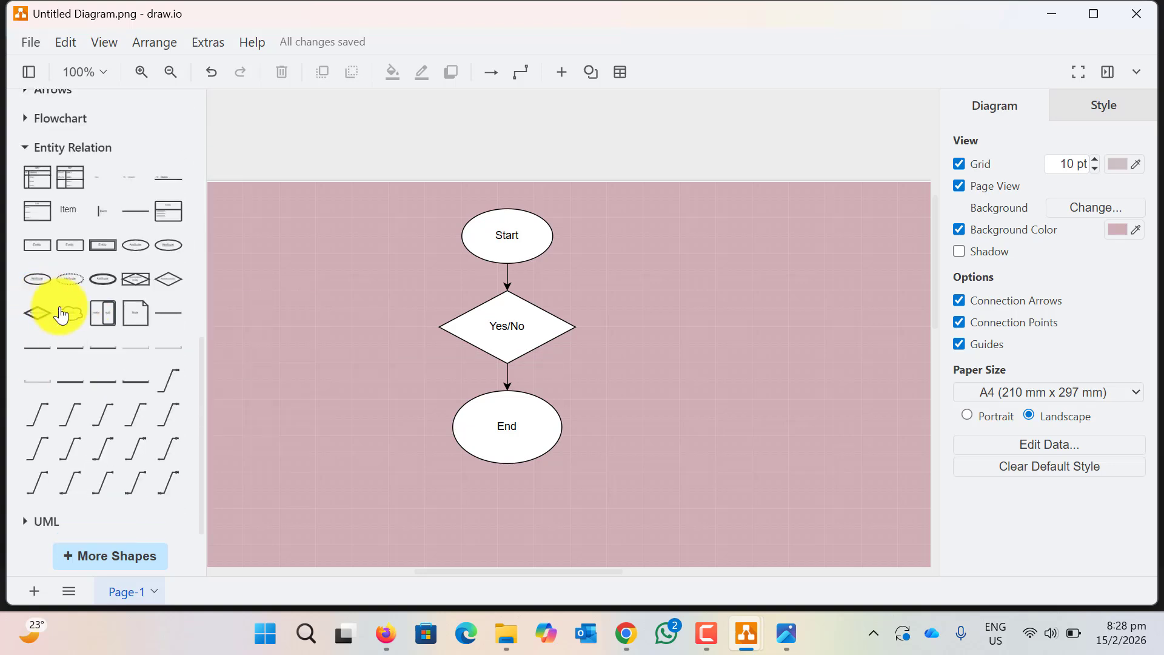
{"action": "scroll", "coordinate": [92, 295], "scroll_direction": "up", "scroll_amount": 2}
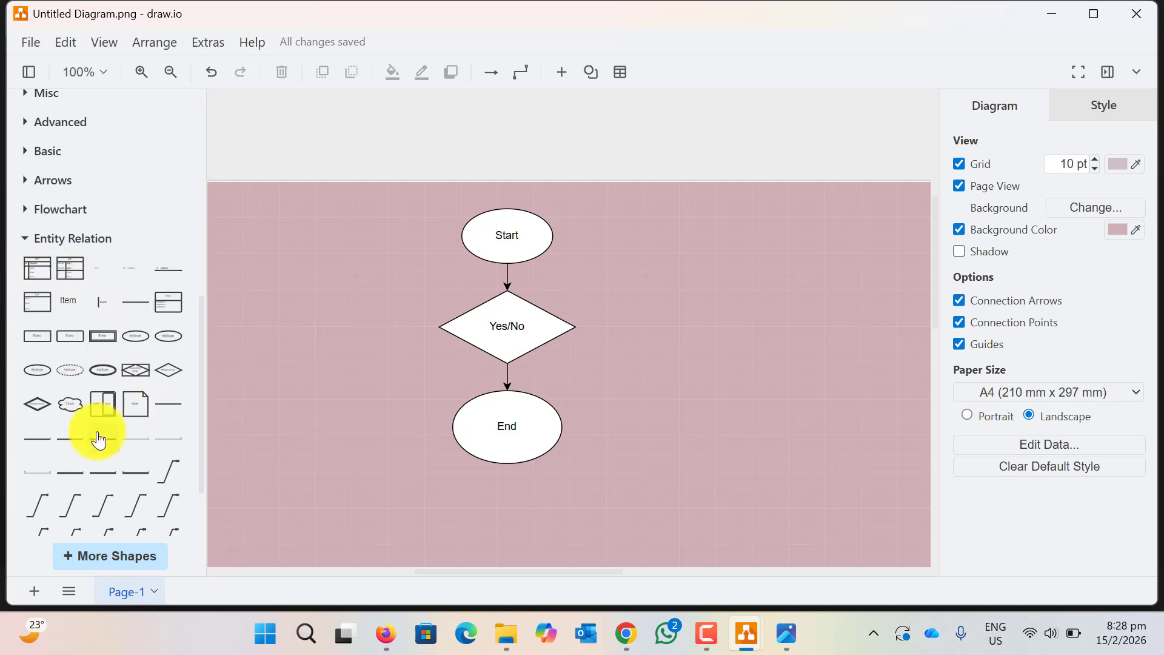
{"action": "left_click", "coordinate": [40, 410]}
{"action": "left_click_drag", "start_coordinate": [573, 321], "coordinate": [752, 388]}
Add a Relationship diamond beside the End ellipse and an Attribute ellipse above the double-bordered relationship diamond
{"action": "left_click", "coordinate": [178, 379]}
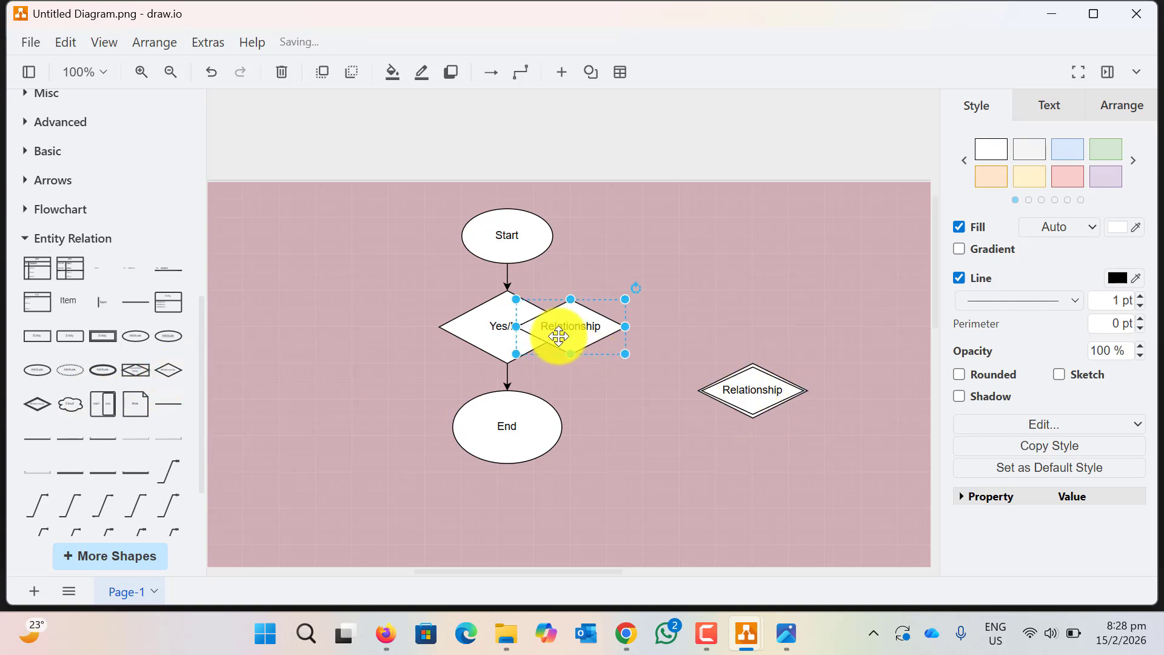
{"action": "left_click_drag", "start_coordinate": [556, 333], "coordinate": [610, 424]}
{"action": "left_click", "coordinate": [137, 337]}
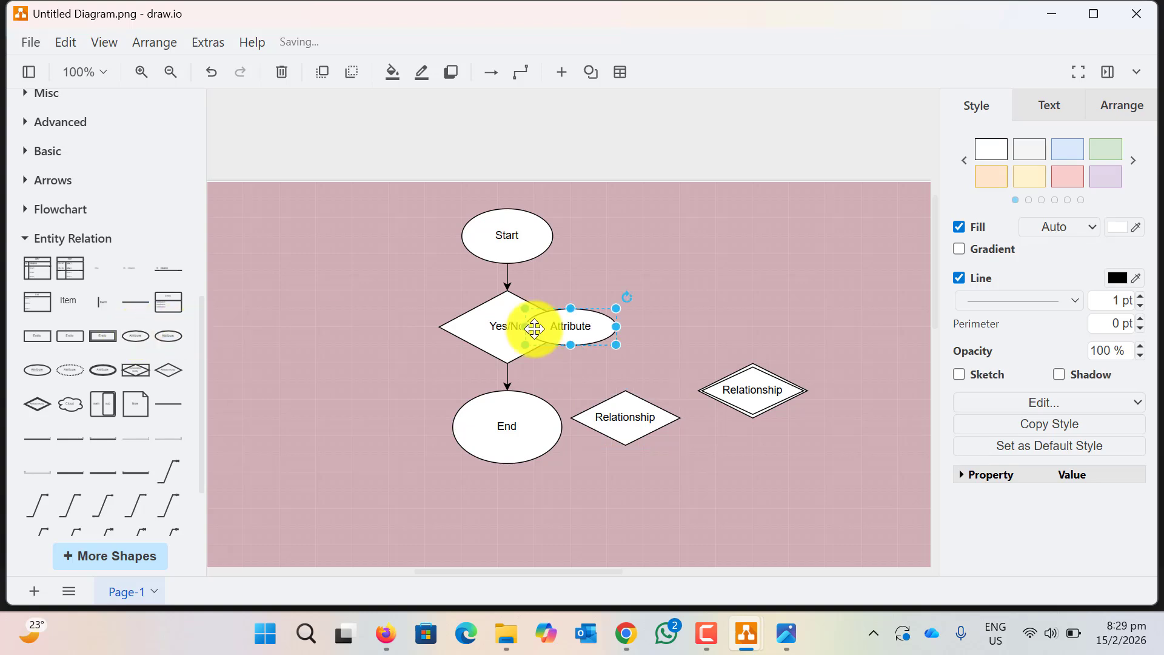
{"action": "left_click_drag", "start_coordinate": [533, 325], "coordinate": [701, 290]}
{"action": "mouse_move", "coordinate": [49, 414]}
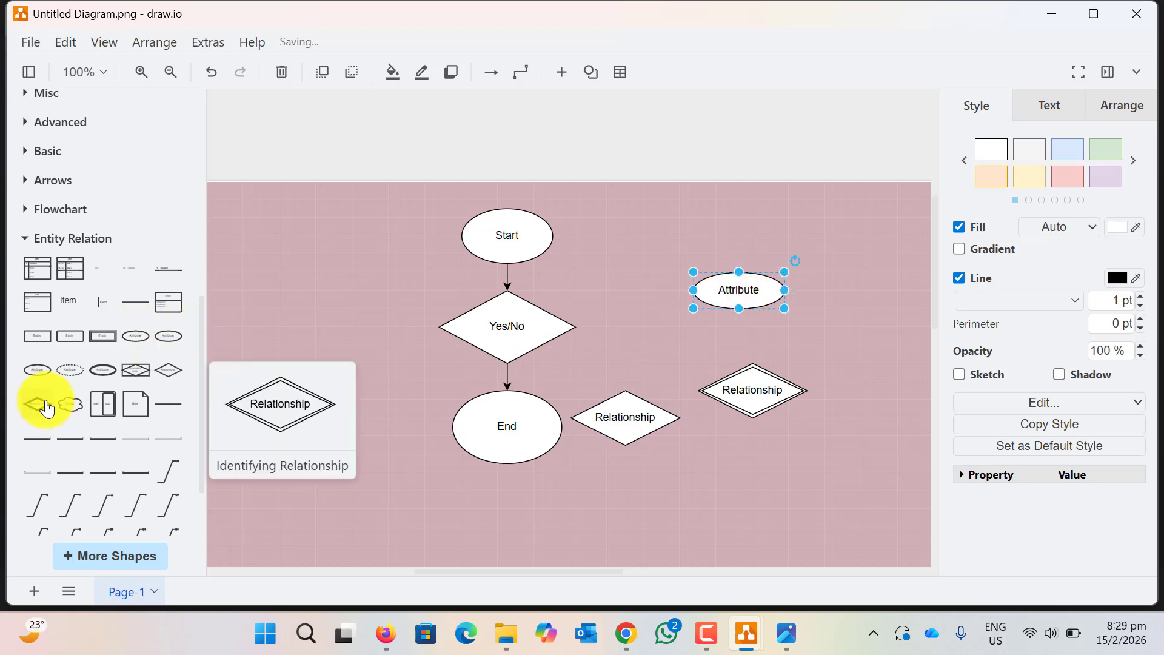